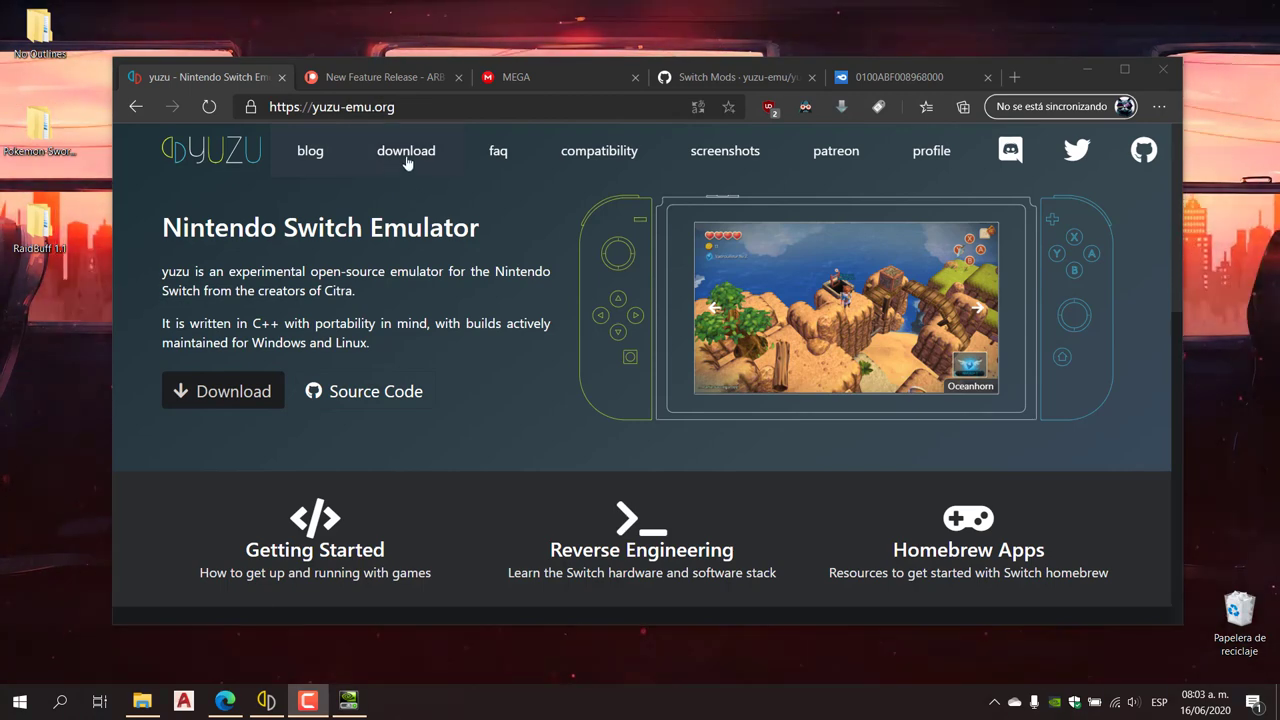
# Open the yuzu site's download page and view the Windows x64 and manual download options, comparing with the Early Access build and its MEGA page
pyautogui.click(393, 160)
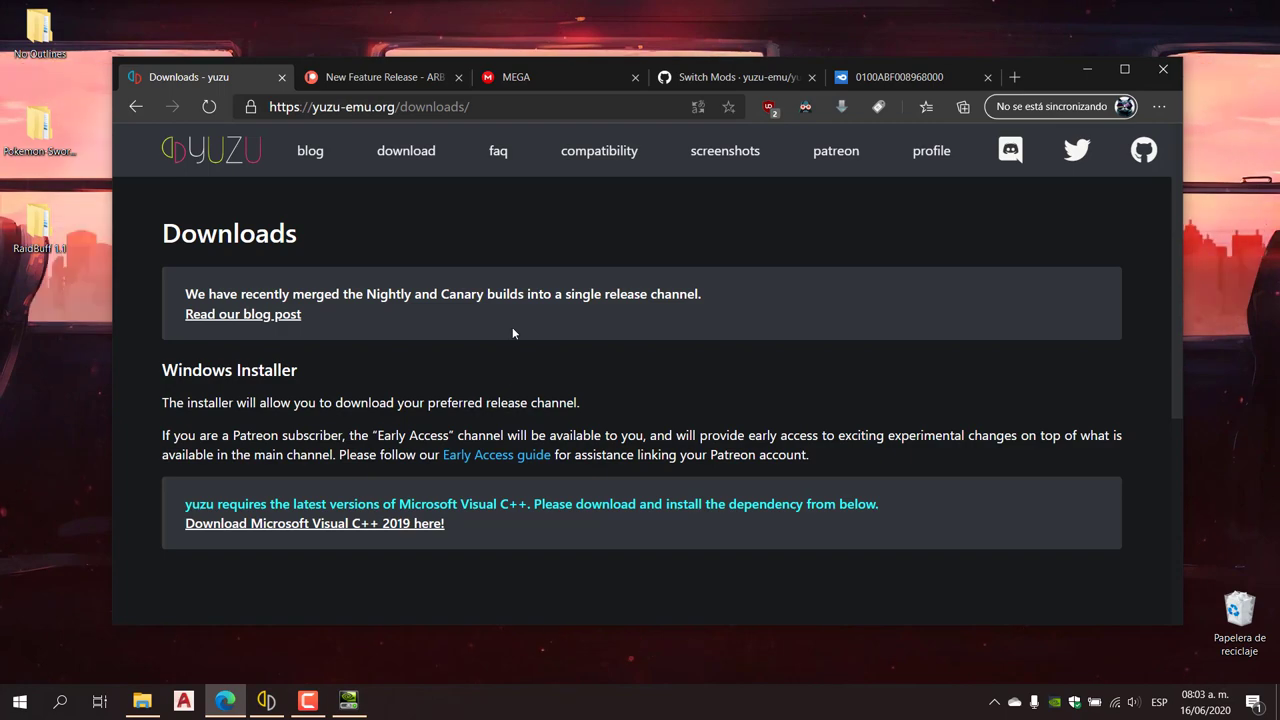
pyautogui.click(263, 703)
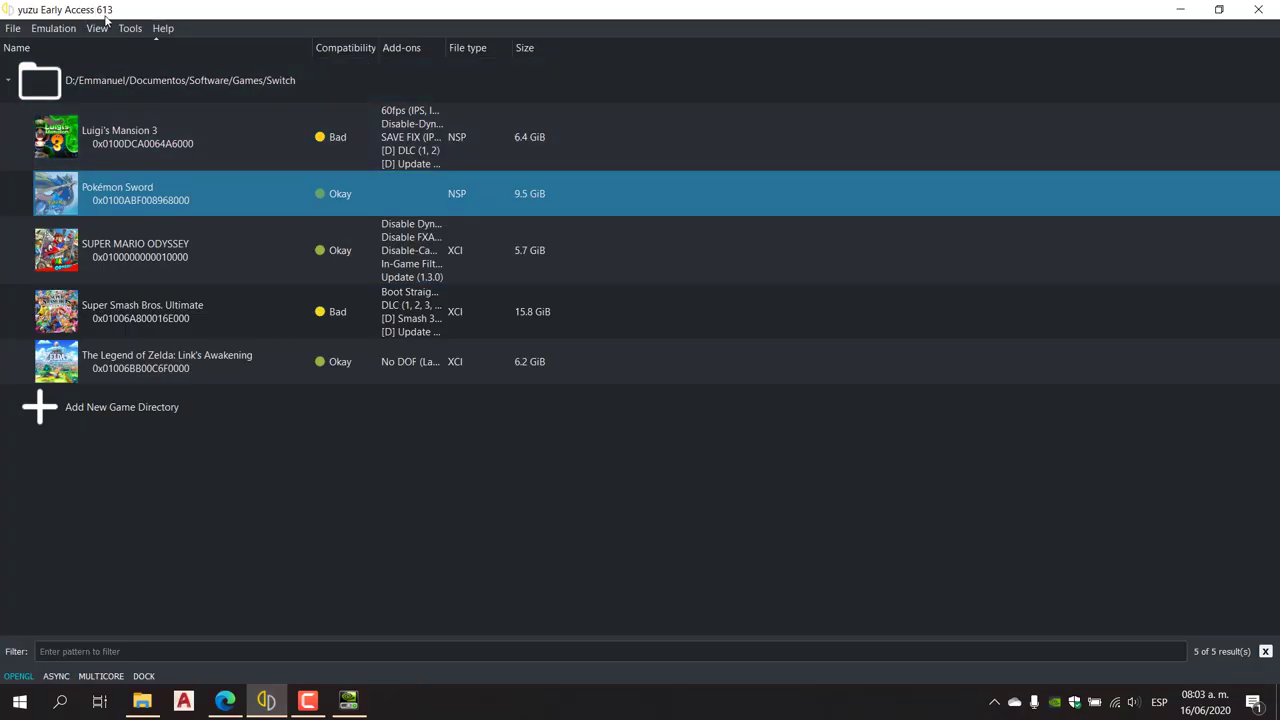
pyautogui.click(1179, 9)
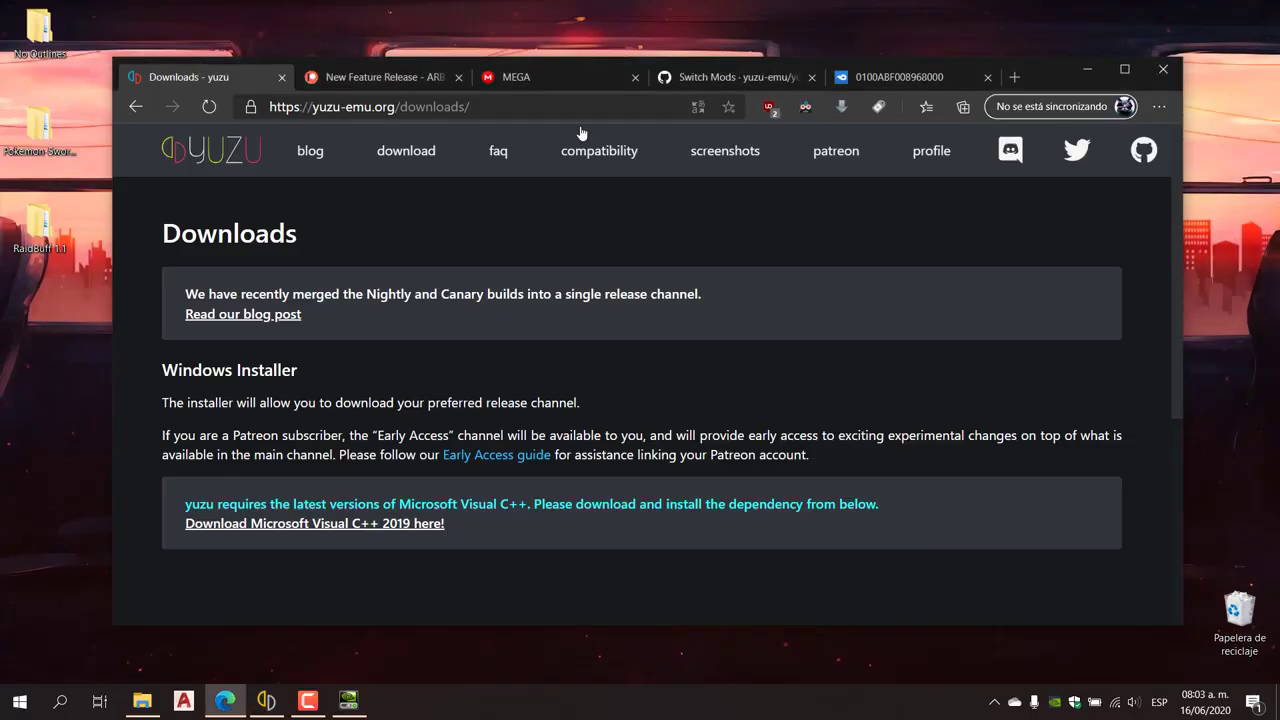
pyautogui.click(524, 76)
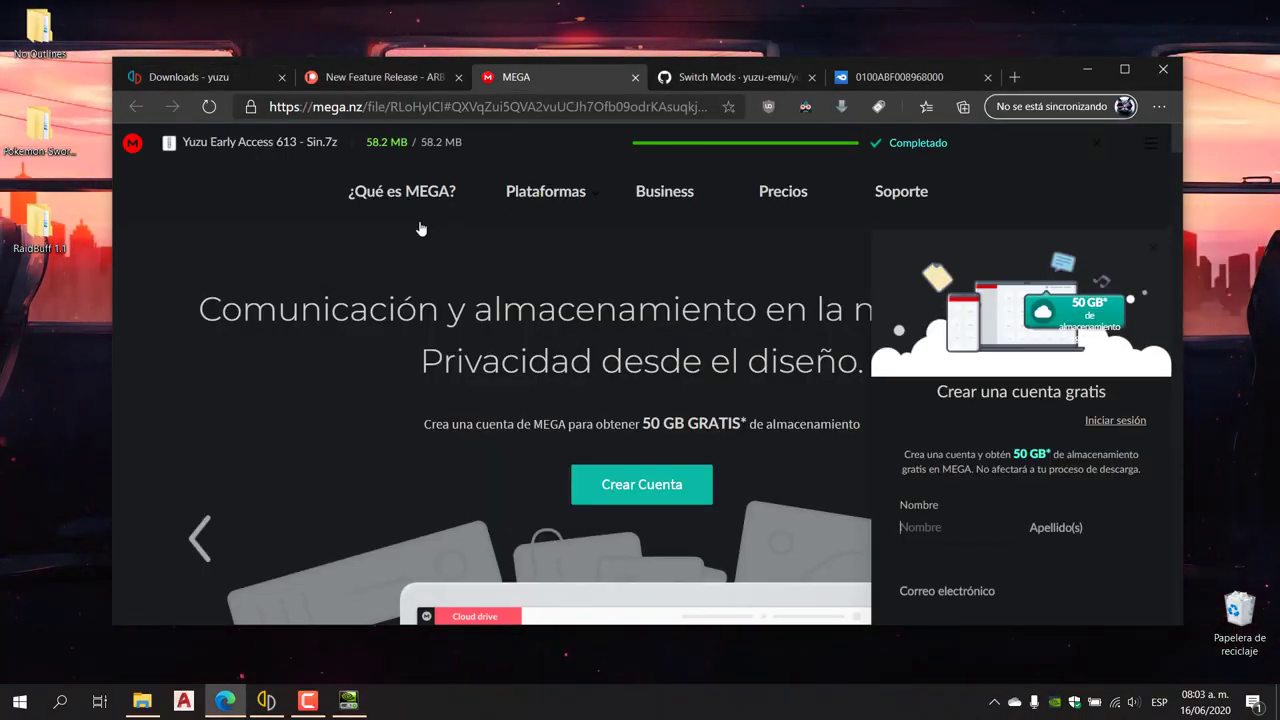
pyautogui.click(235, 79)
pyautogui.scroll(-5, 642, 400)
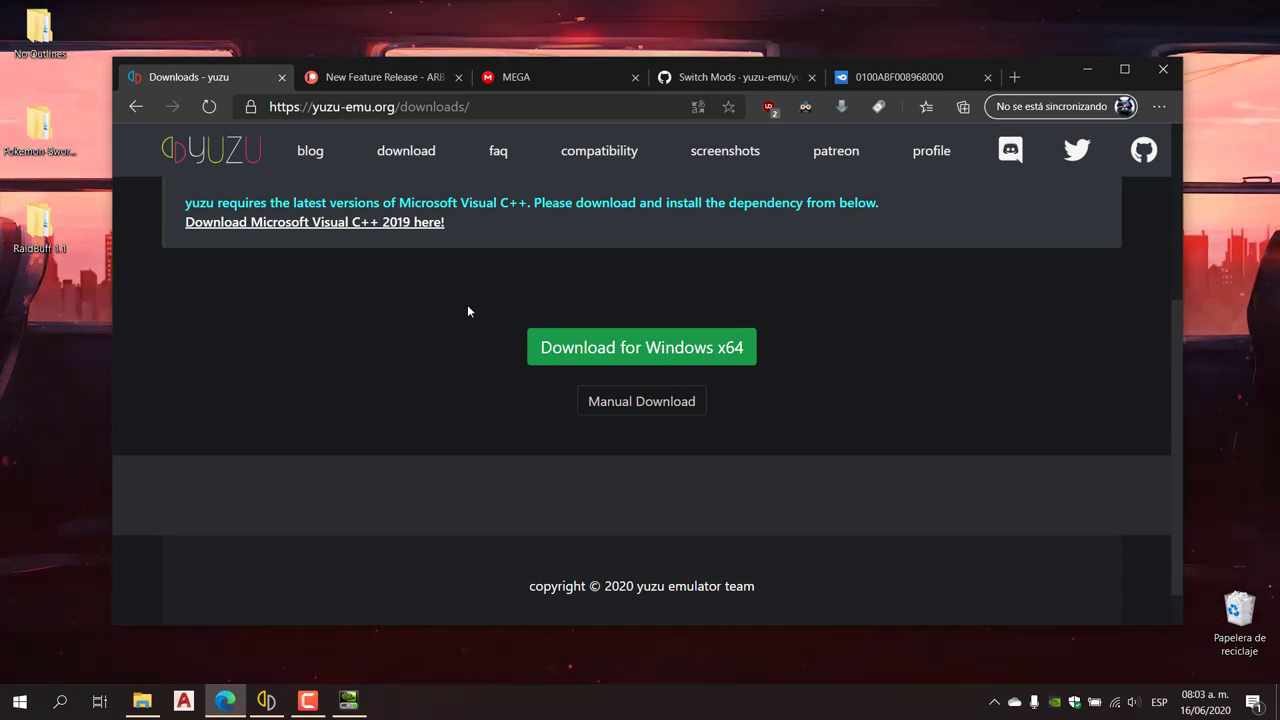
# View the MEGA page for the Yuzu Early Access 613 archive and the extracted emulator files in the Yuzu Pruebas folder
pyautogui.click(533, 88)
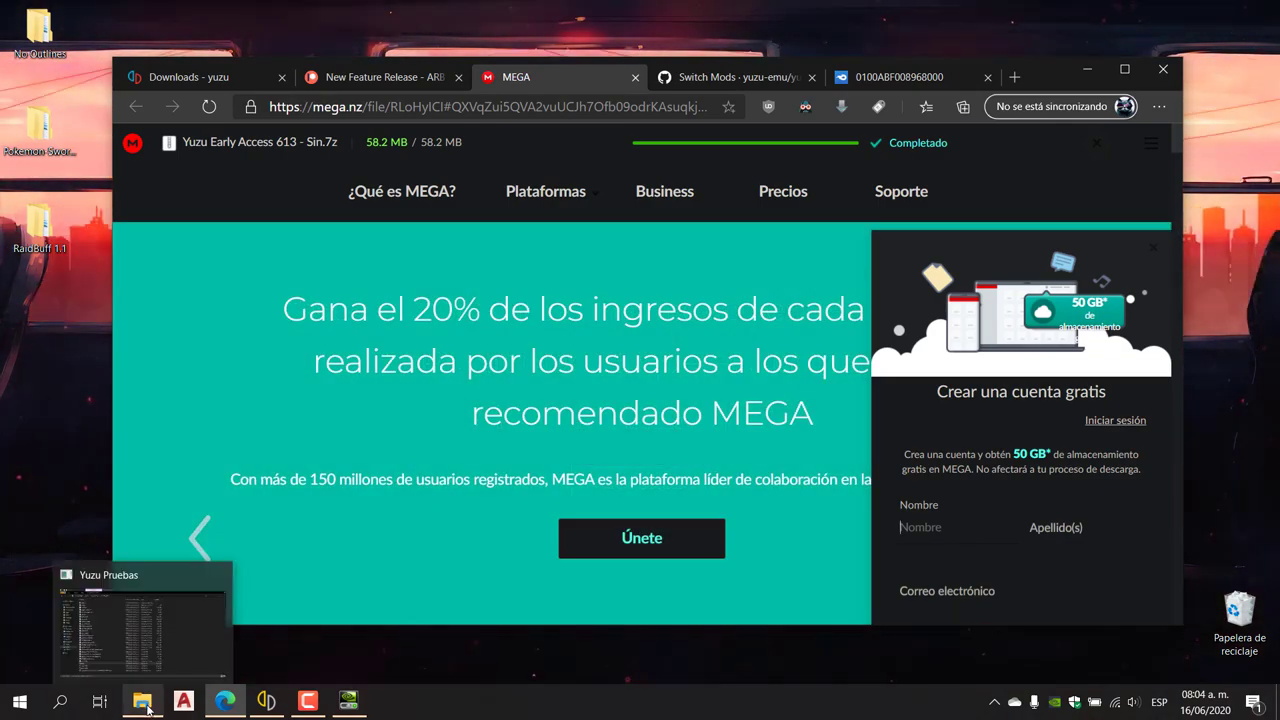
pyautogui.click(150, 702)
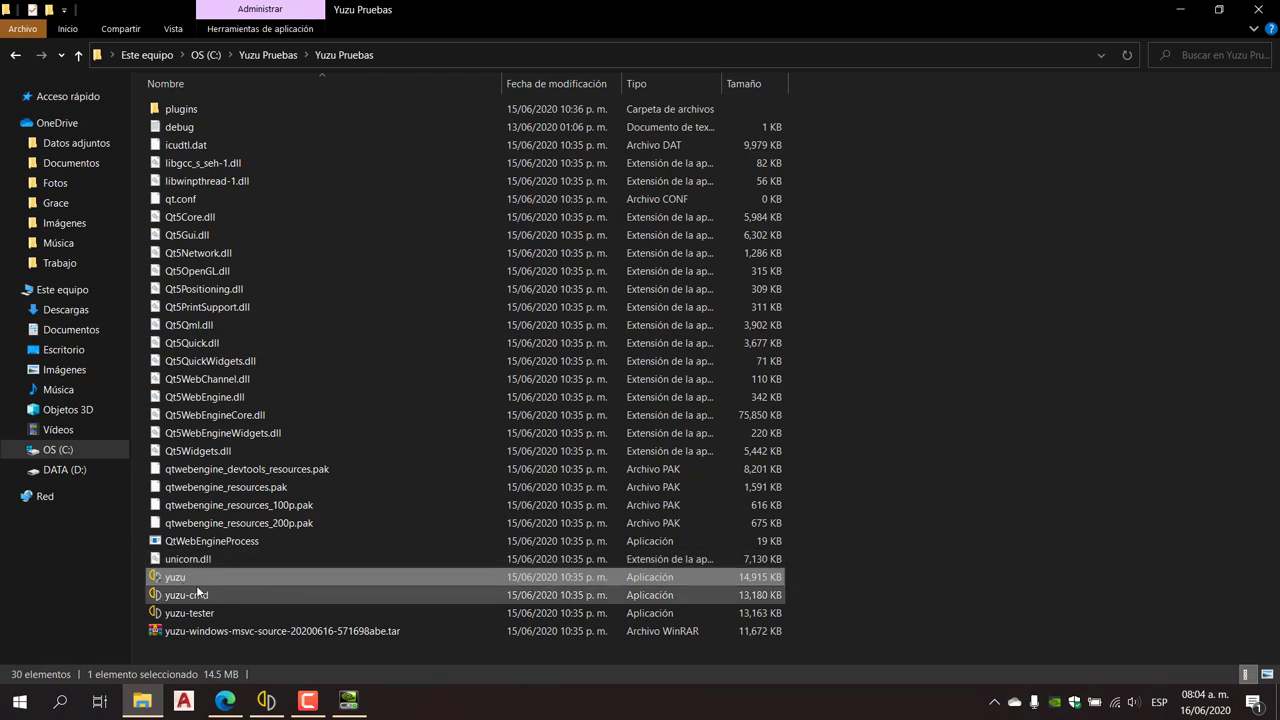
pyautogui.click(1180, 9)
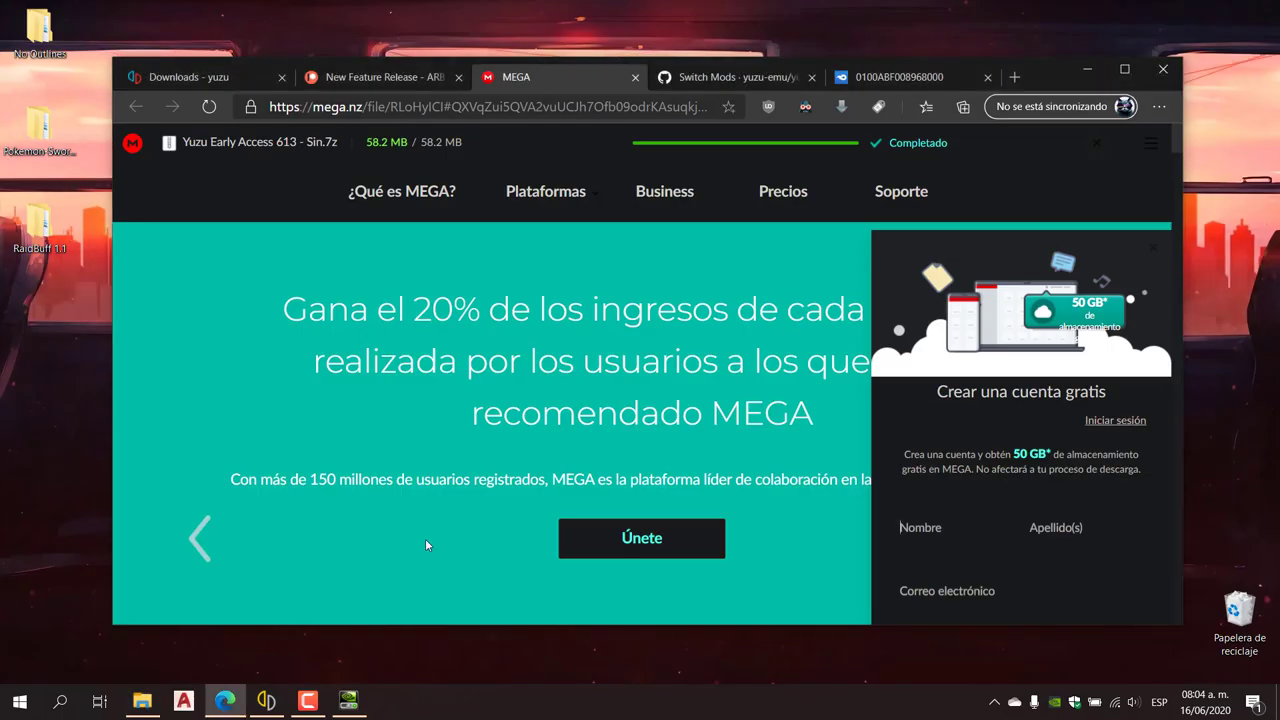
# Switch to yuzu and view the folder selection for adding a new game directory without choosing a folder
pyautogui.click(266, 700)
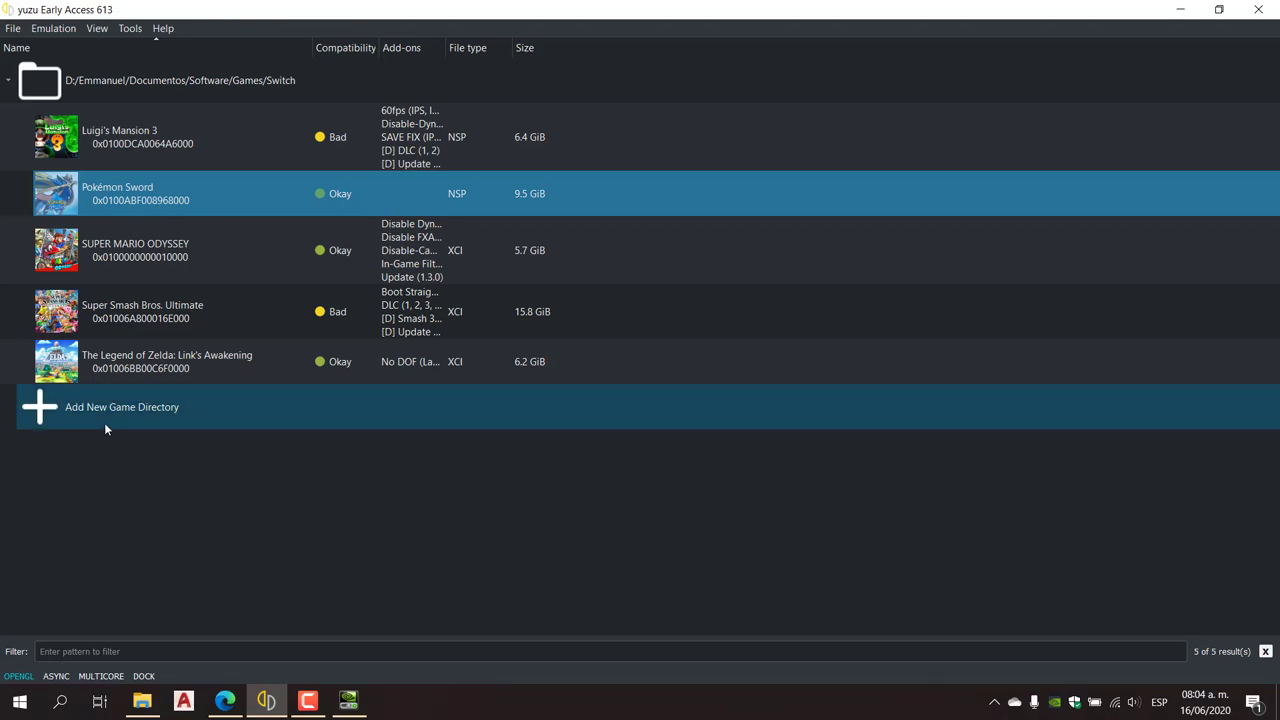
pyautogui.click(108, 418)
pyautogui.doubleClick(108, 416)
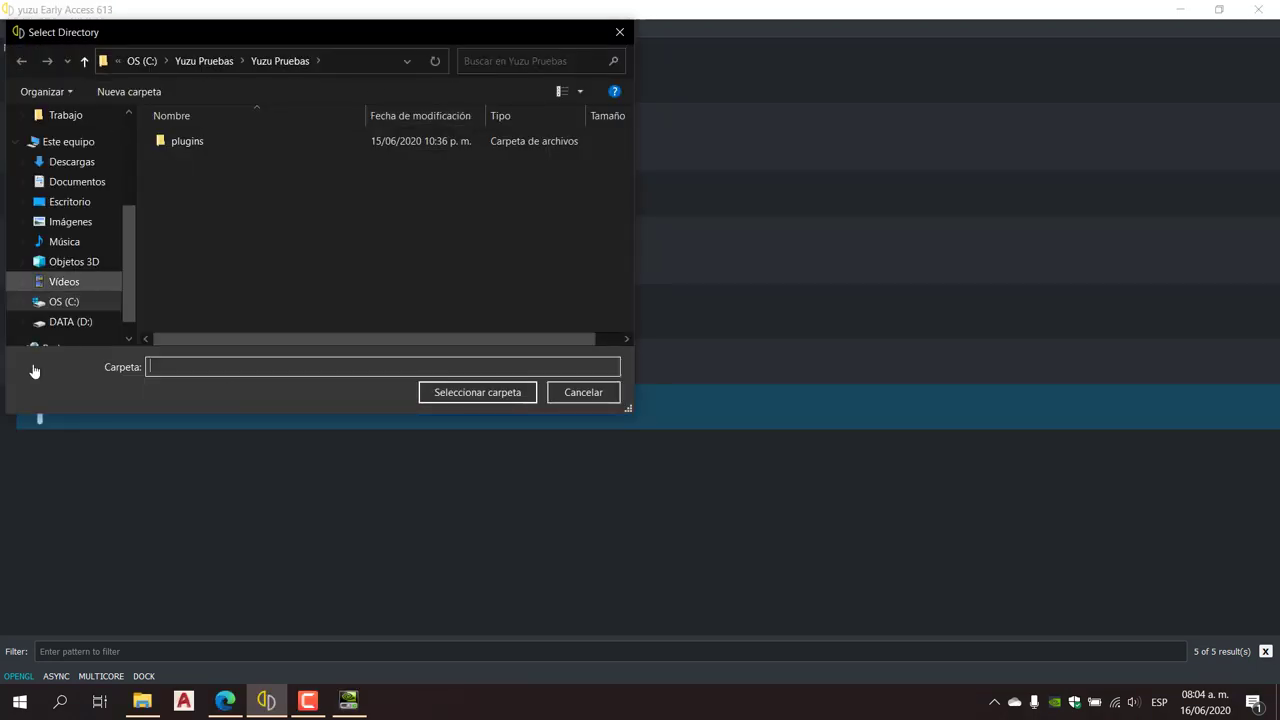
pyautogui.click(585, 393)
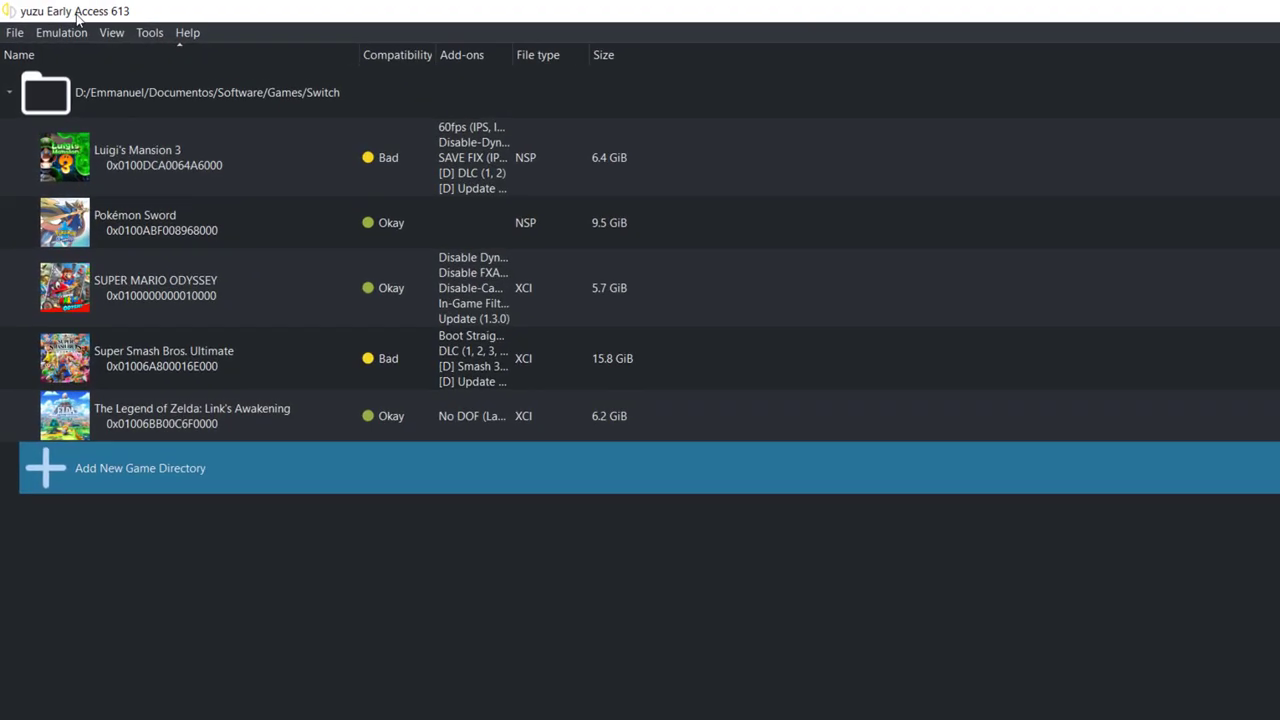
# Open the emulator configuration and review the General settings, including the Web, Debug and UI options
pyautogui.click(63, 34)
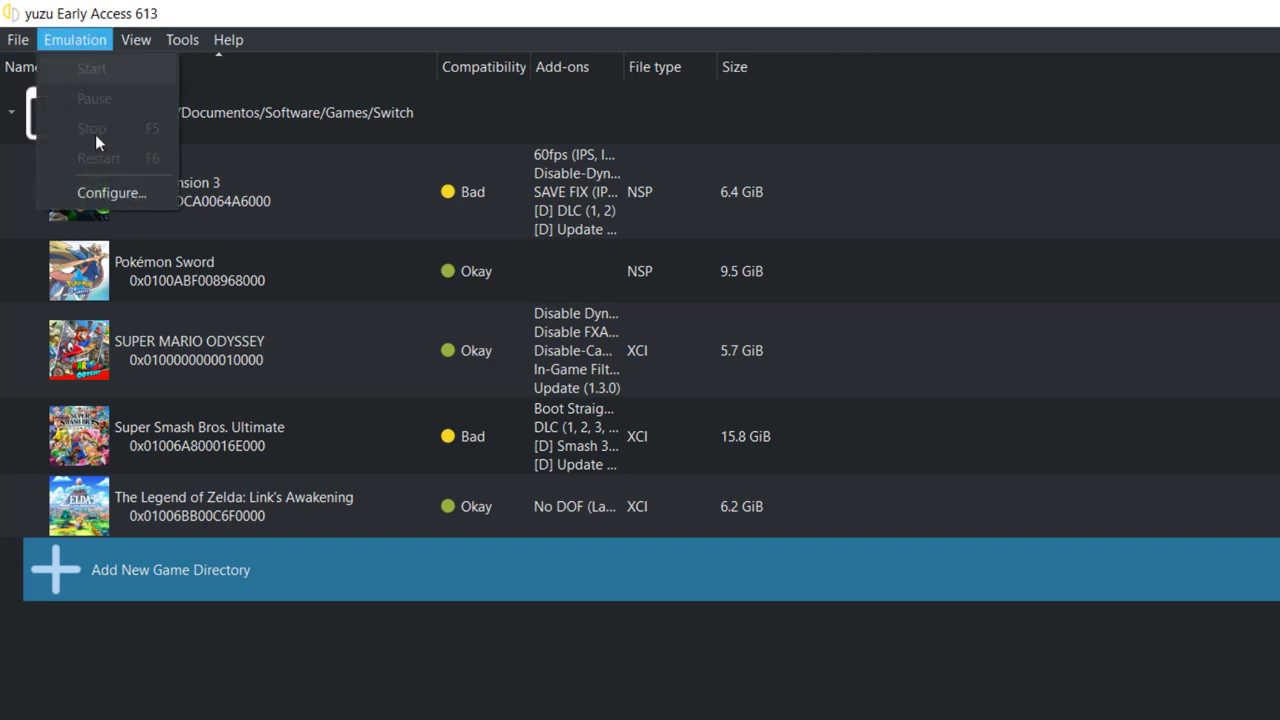
pyautogui.click(111, 193)
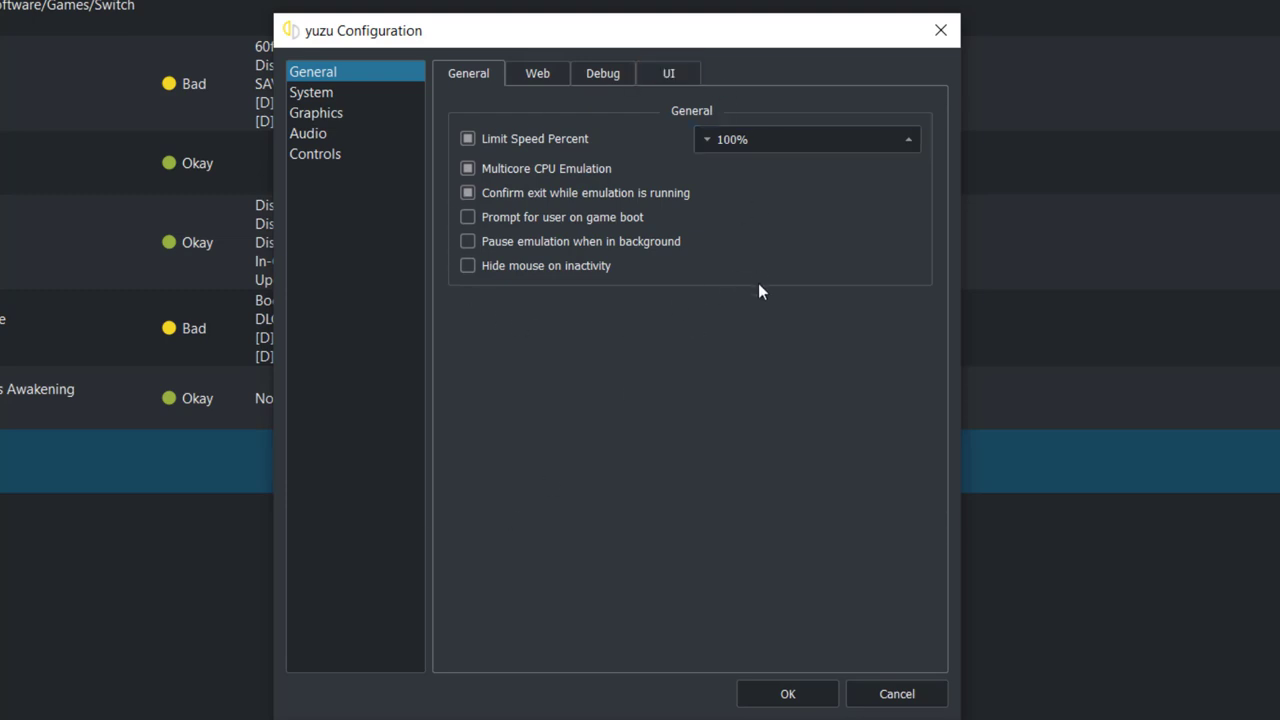
pyautogui.click(548, 73)
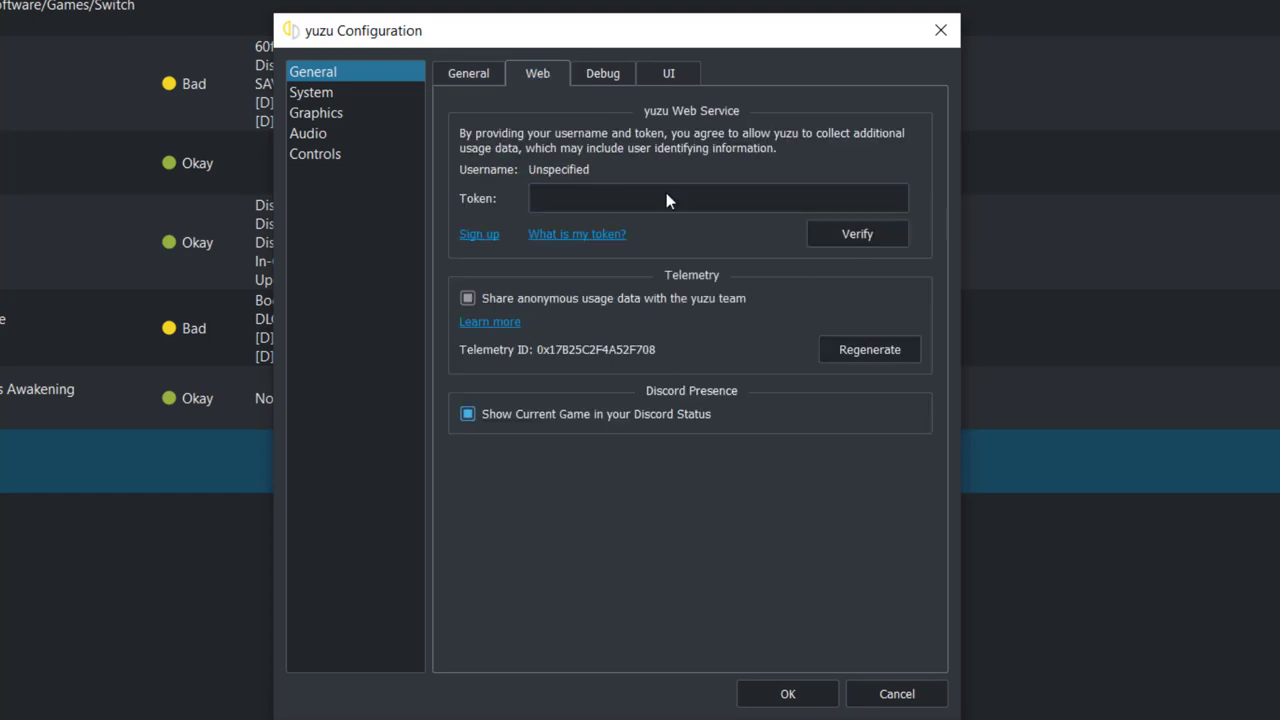
pyautogui.click(606, 76)
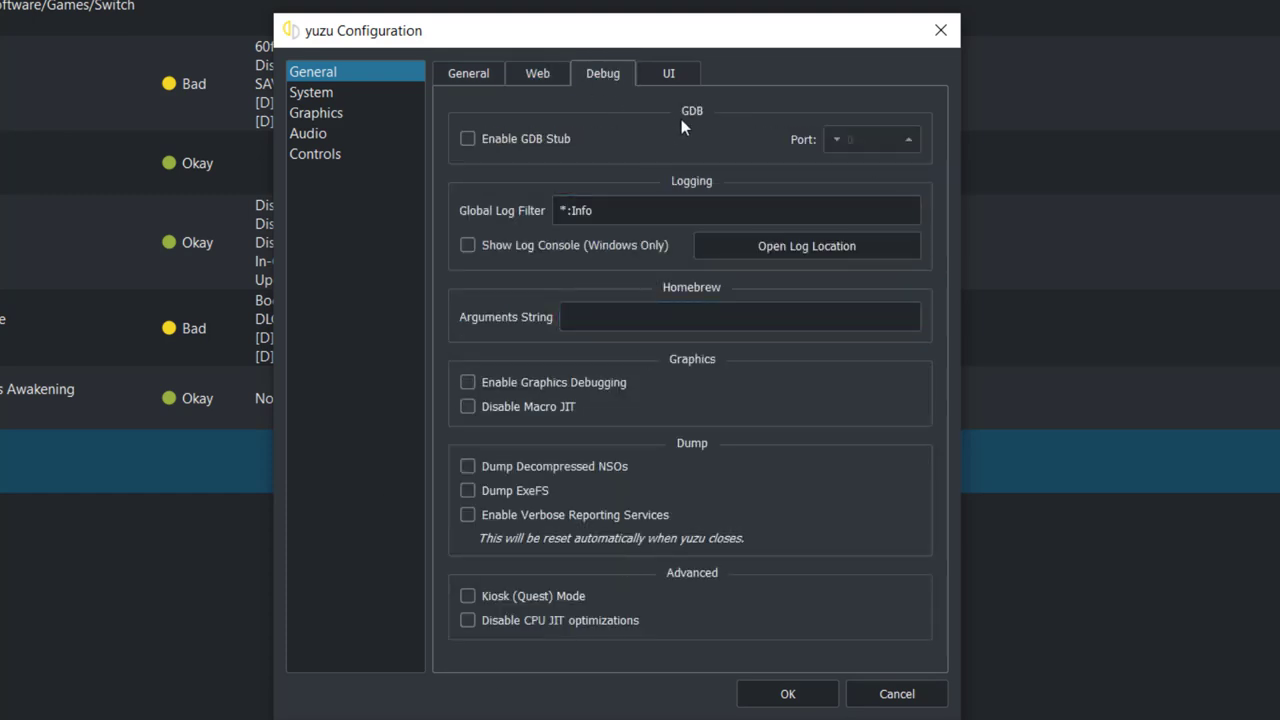
pyautogui.click(672, 75)
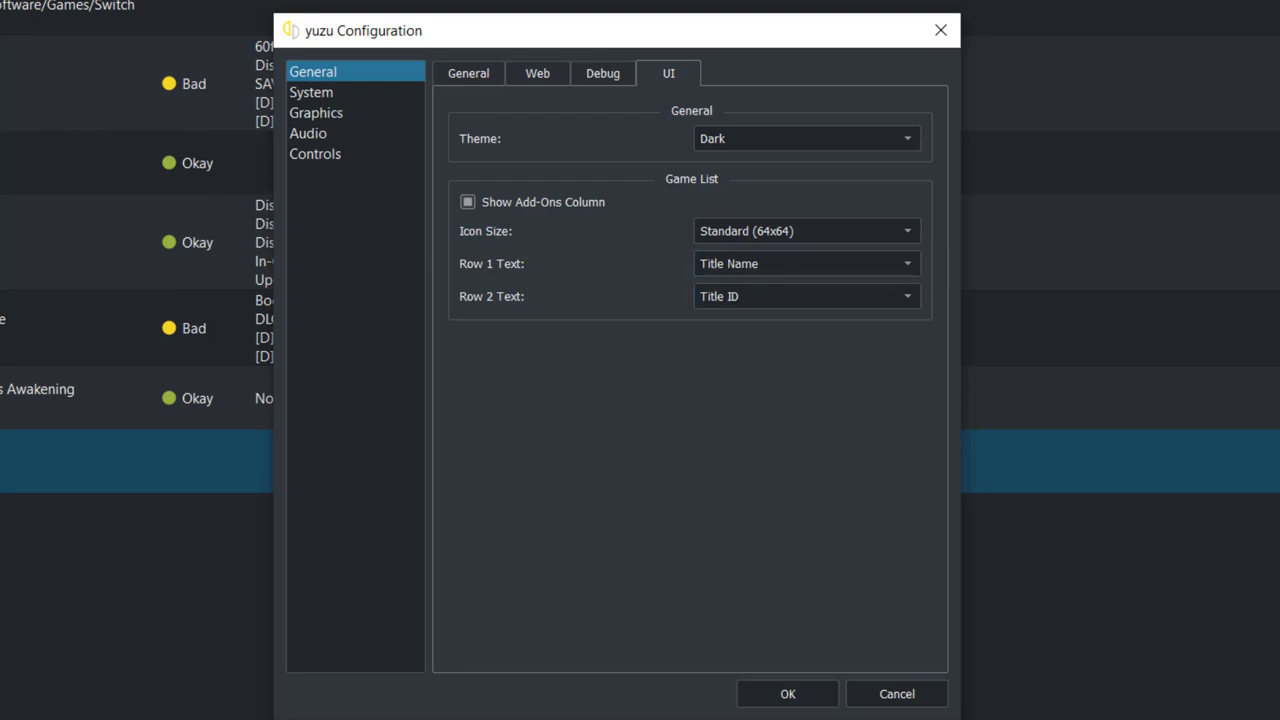
# Review the System settings for language and region, user profiles, BCAT services and filesystem directories
pyautogui.click(330, 98)
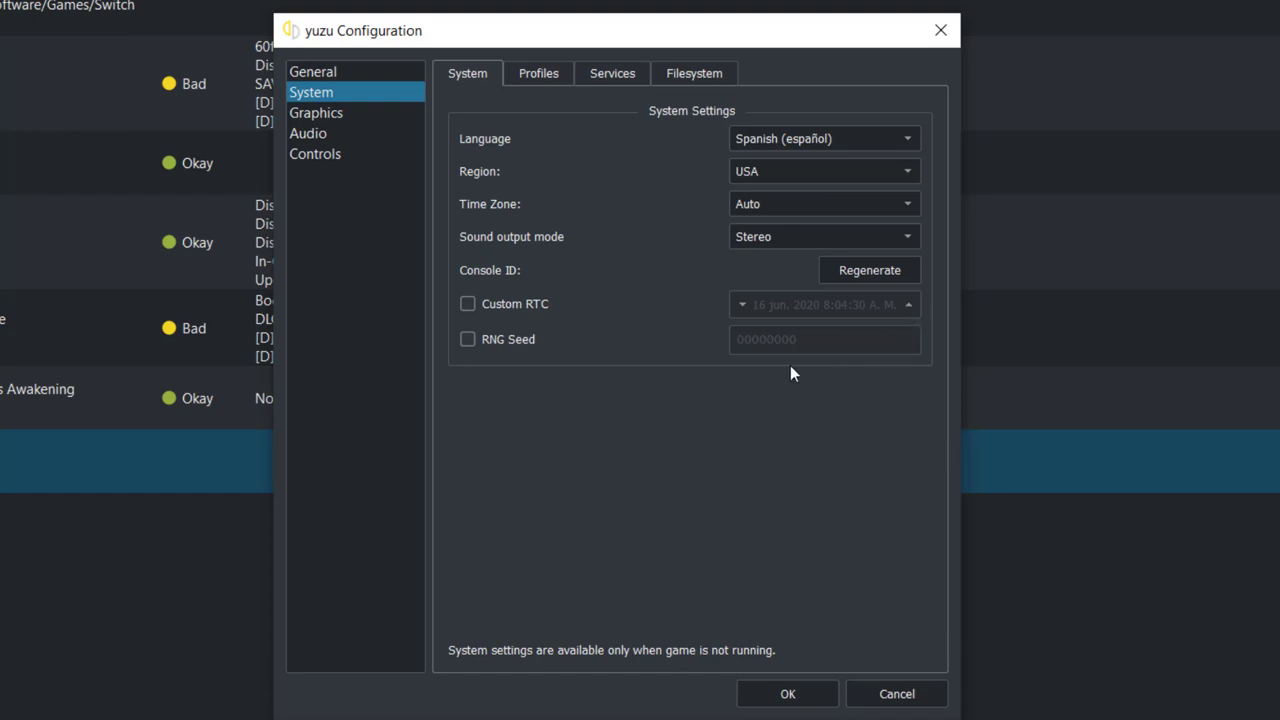
pyautogui.click(551, 75)
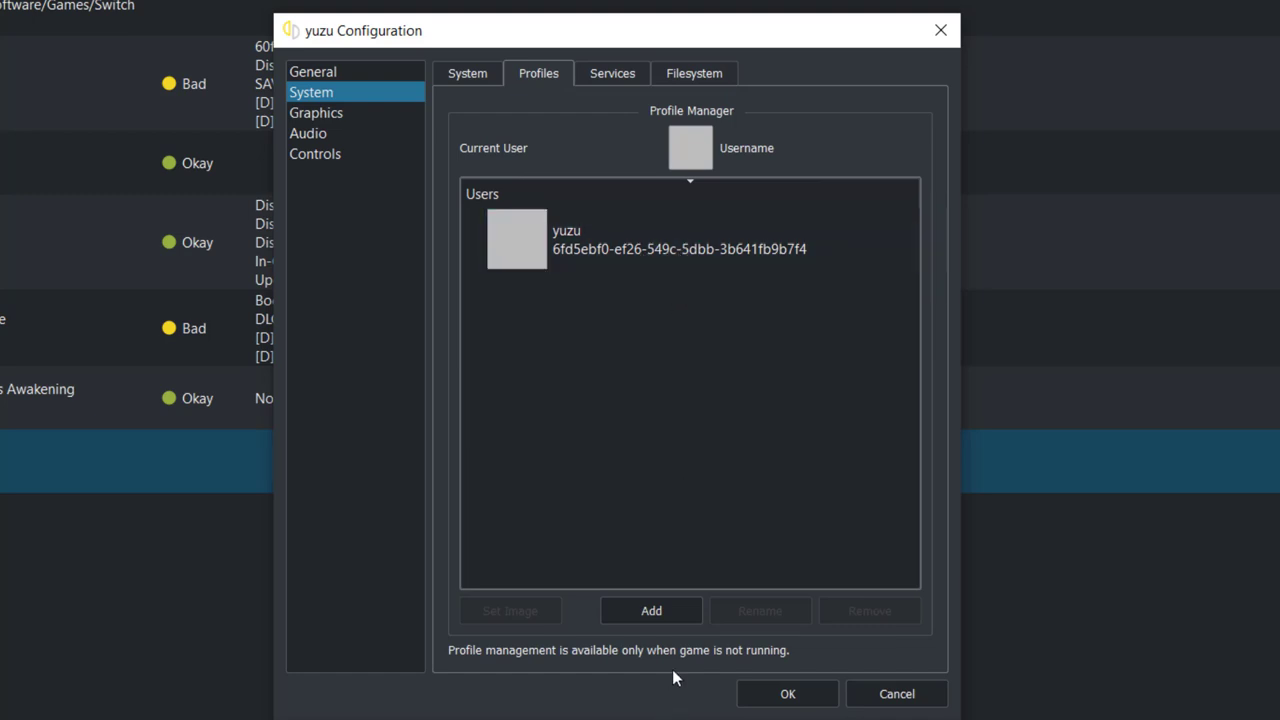
pyautogui.click(540, 261)
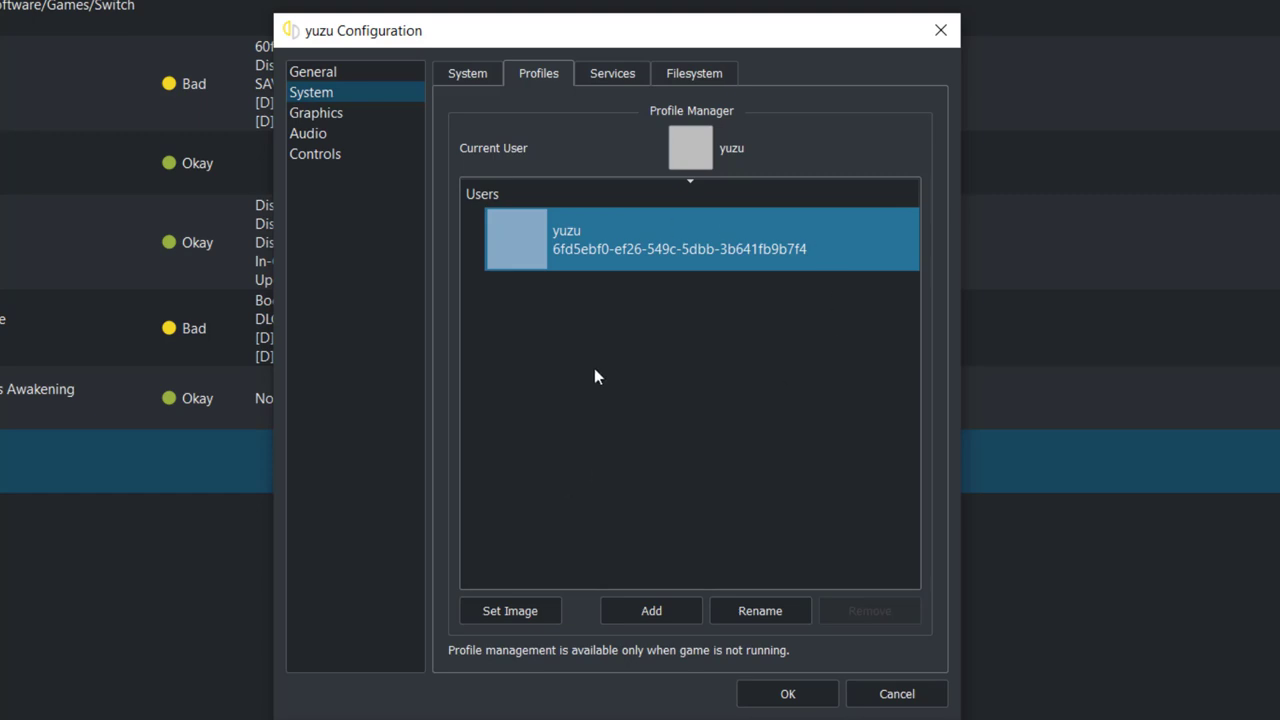
pyautogui.click(610, 78)
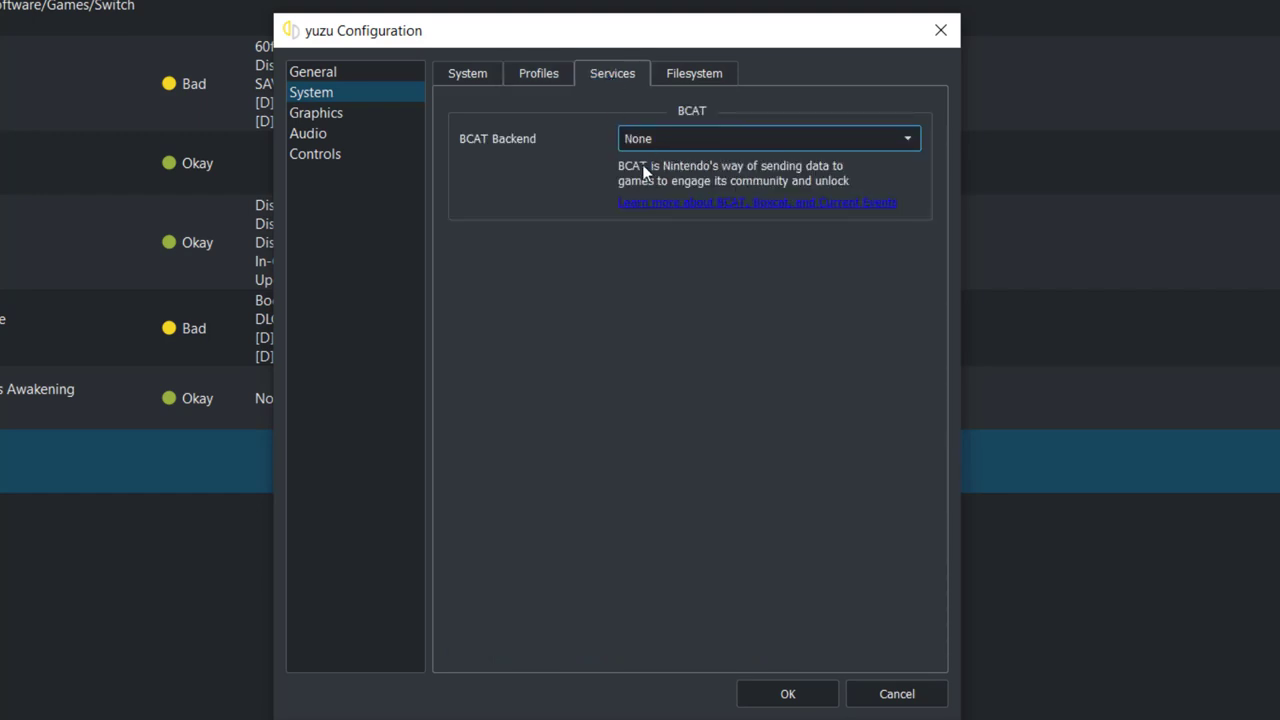
pyautogui.click(700, 78)
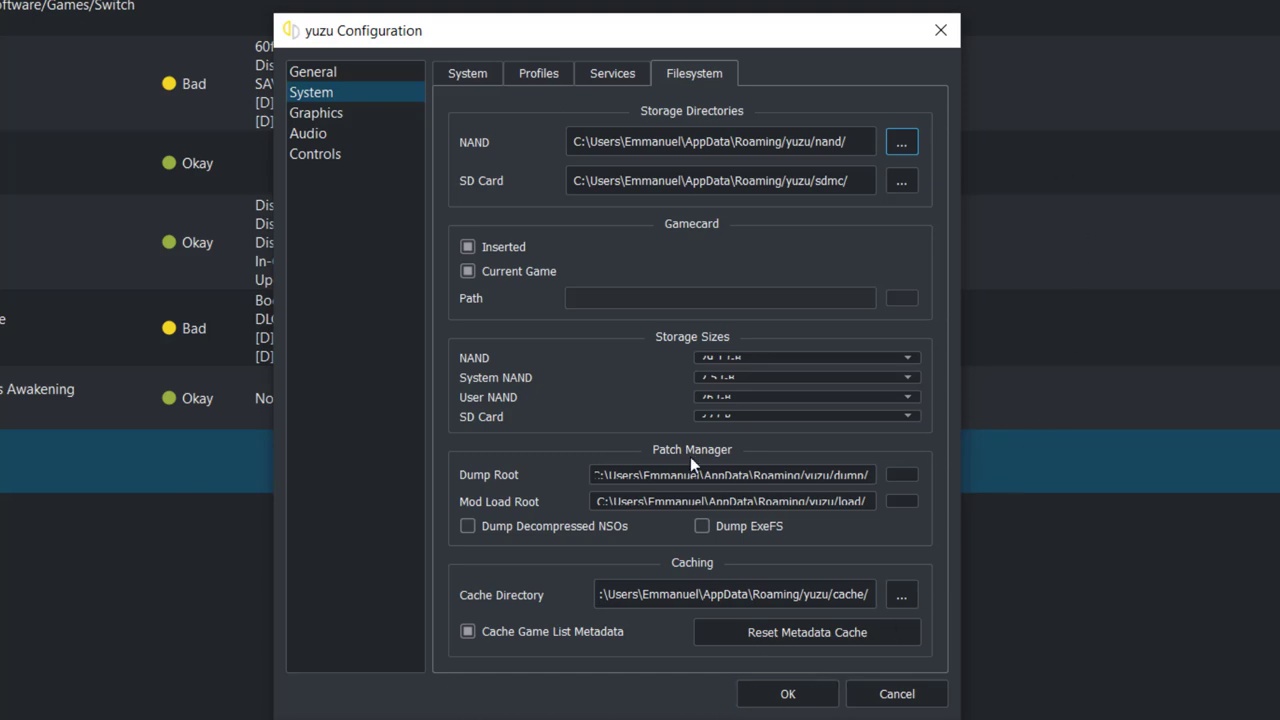
# Keep the aspect ratio at Default (16:9) in the Graphics settings and review the advanced graphics options
pyautogui.click(323, 116)
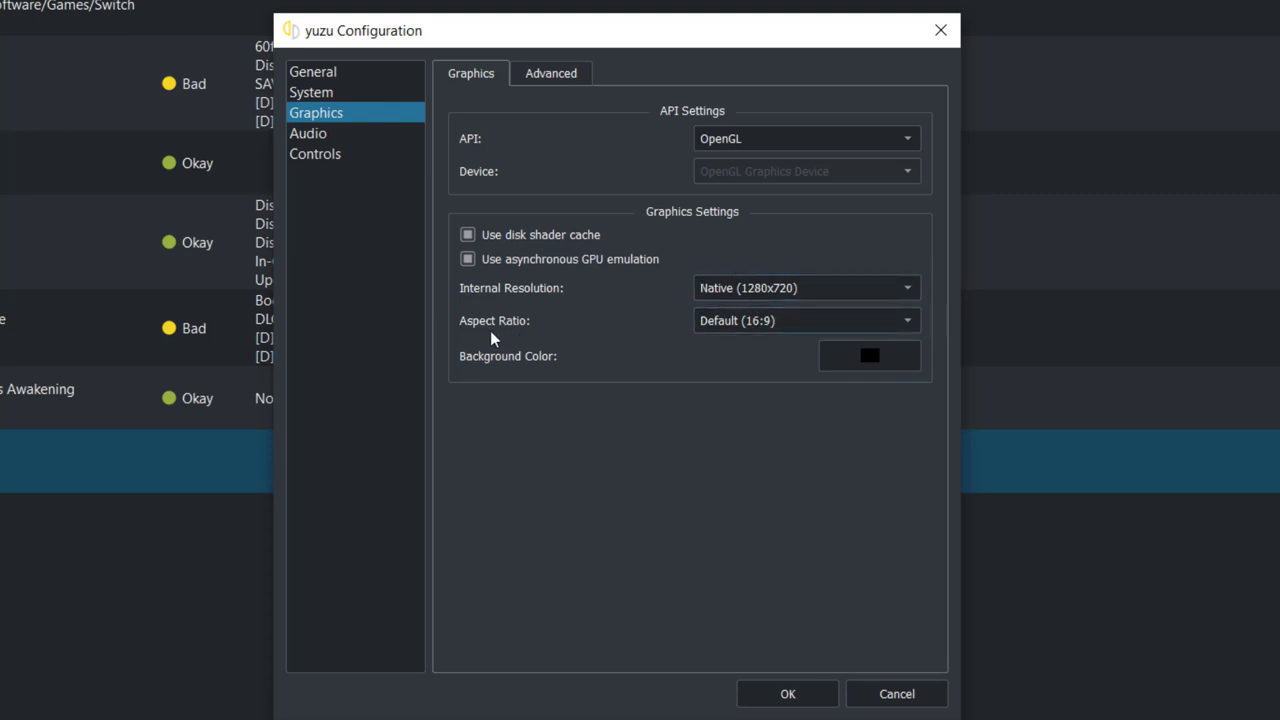
pyautogui.click(759, 331)
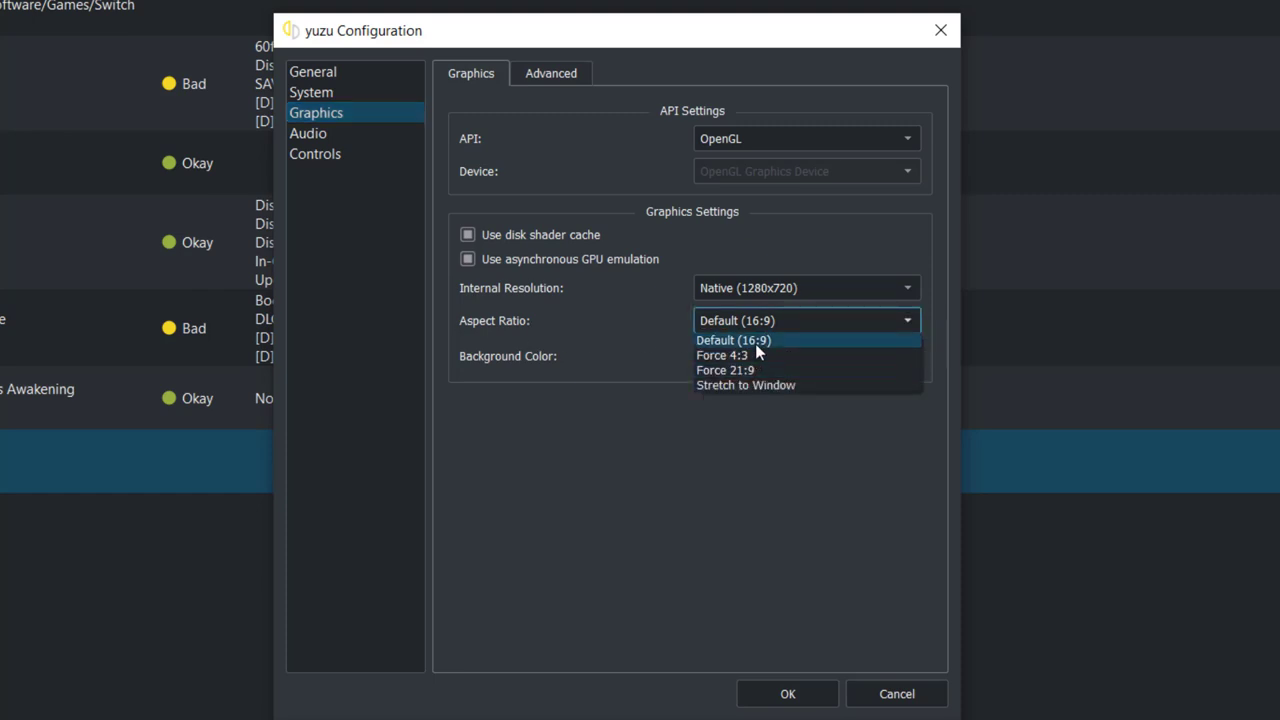
pyautogui.click(757, 345)
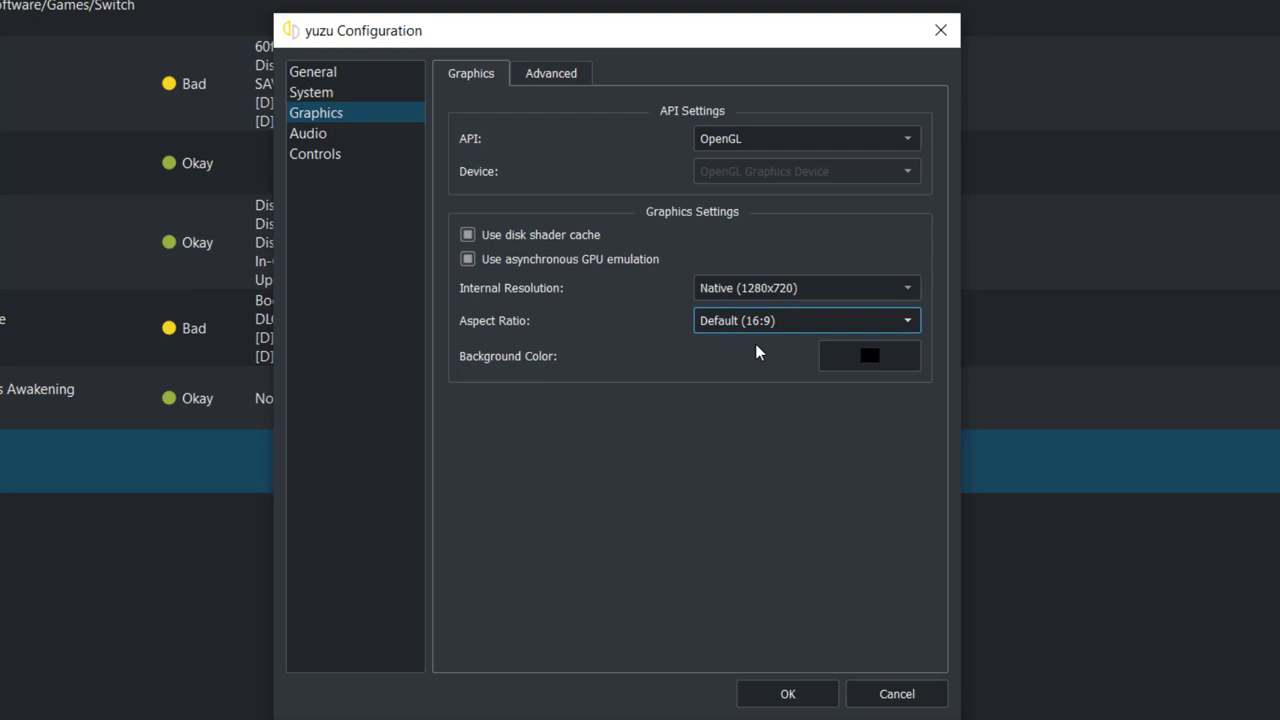
pyautogui.click(561, 76)
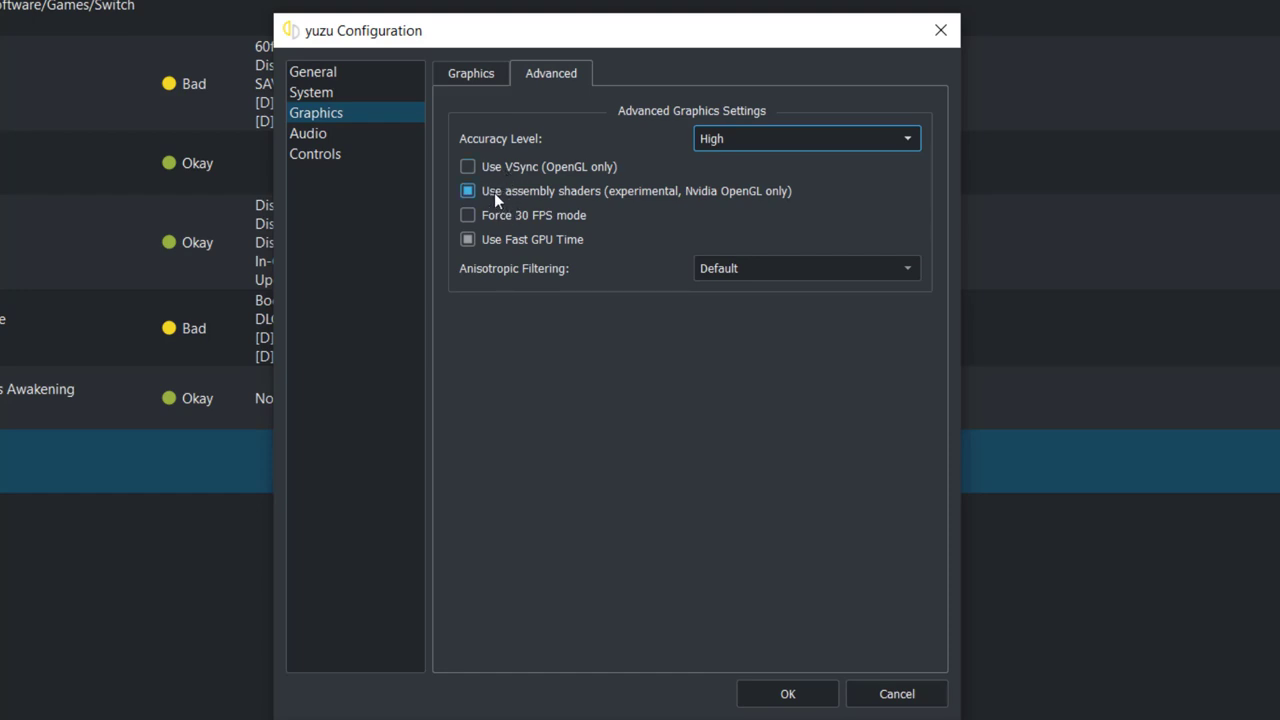
# Switch to the browser and view the yuzu wiki's Switch Mods page and the New Feature Release post relating to assembly shaders
pyautogui.moveTo(495, 191)
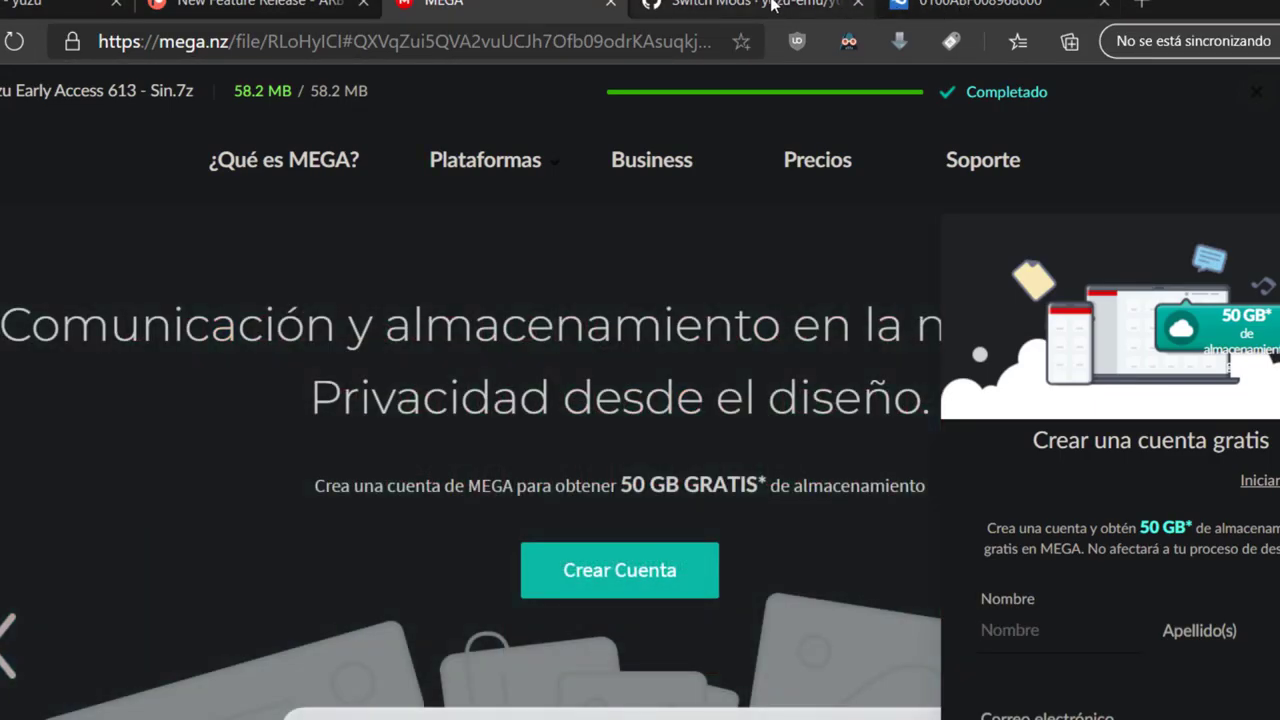
pyautogui.click(760, 4)
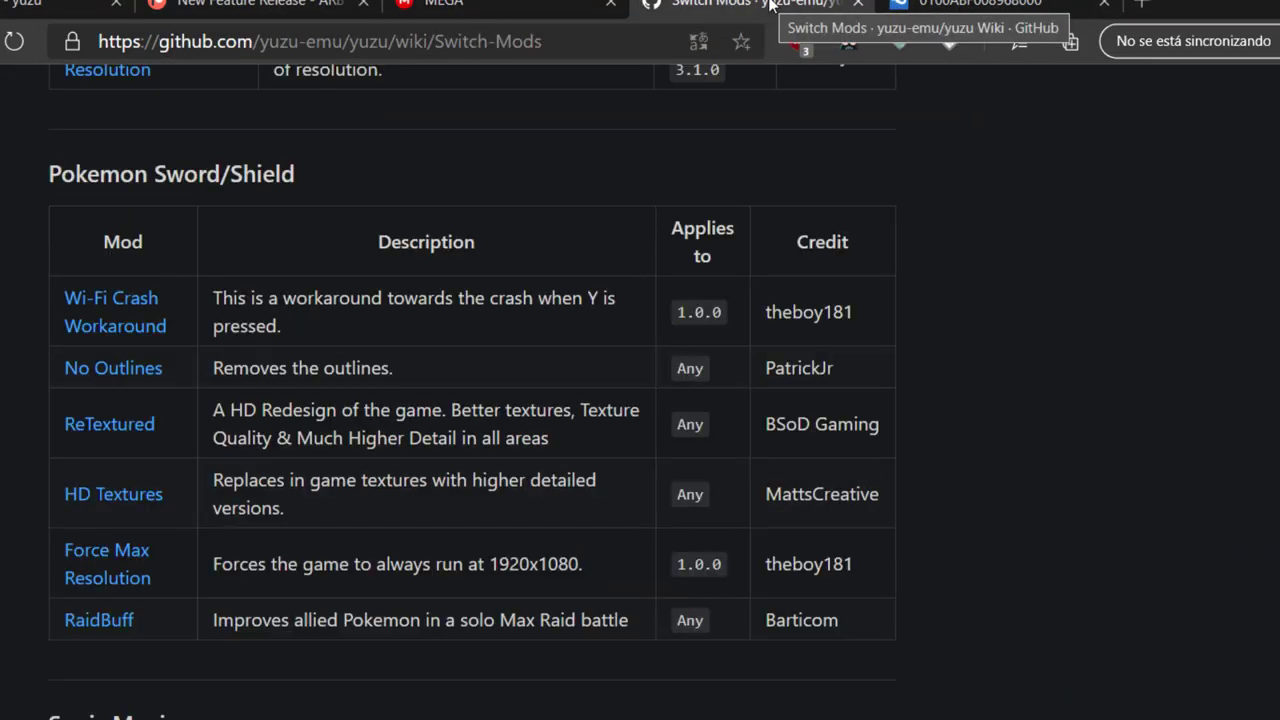
pyautogui.click(260, 4)
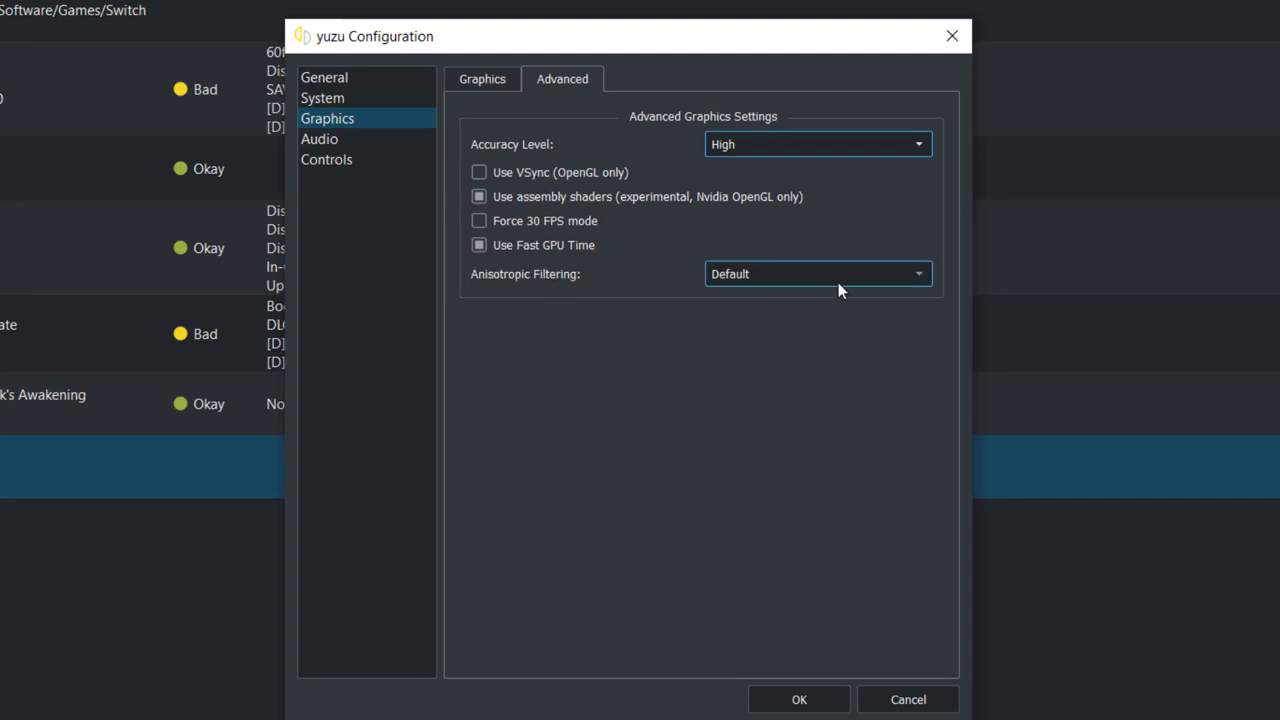
# Examine the Anisotropic Filtering choices in yuzu's advanced graphics settings and review the Audio settings
pyautogui.click(797, 269)
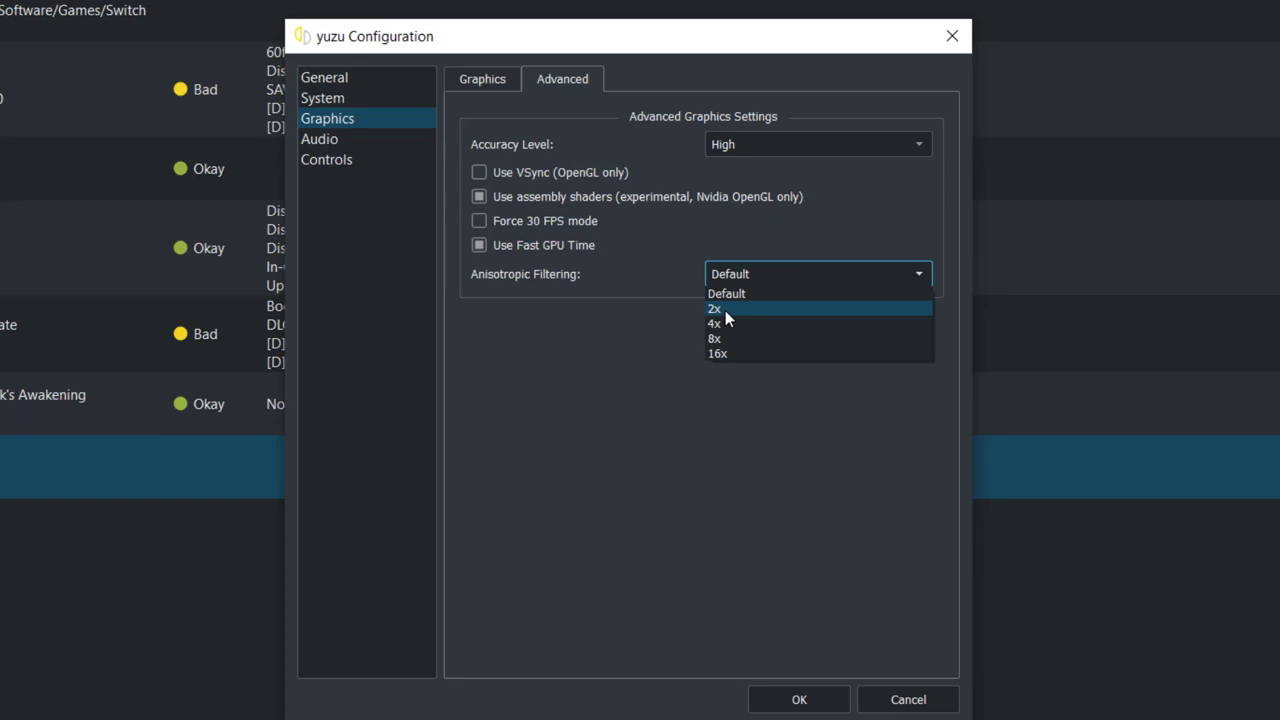
pyautogui.click(616, 360)
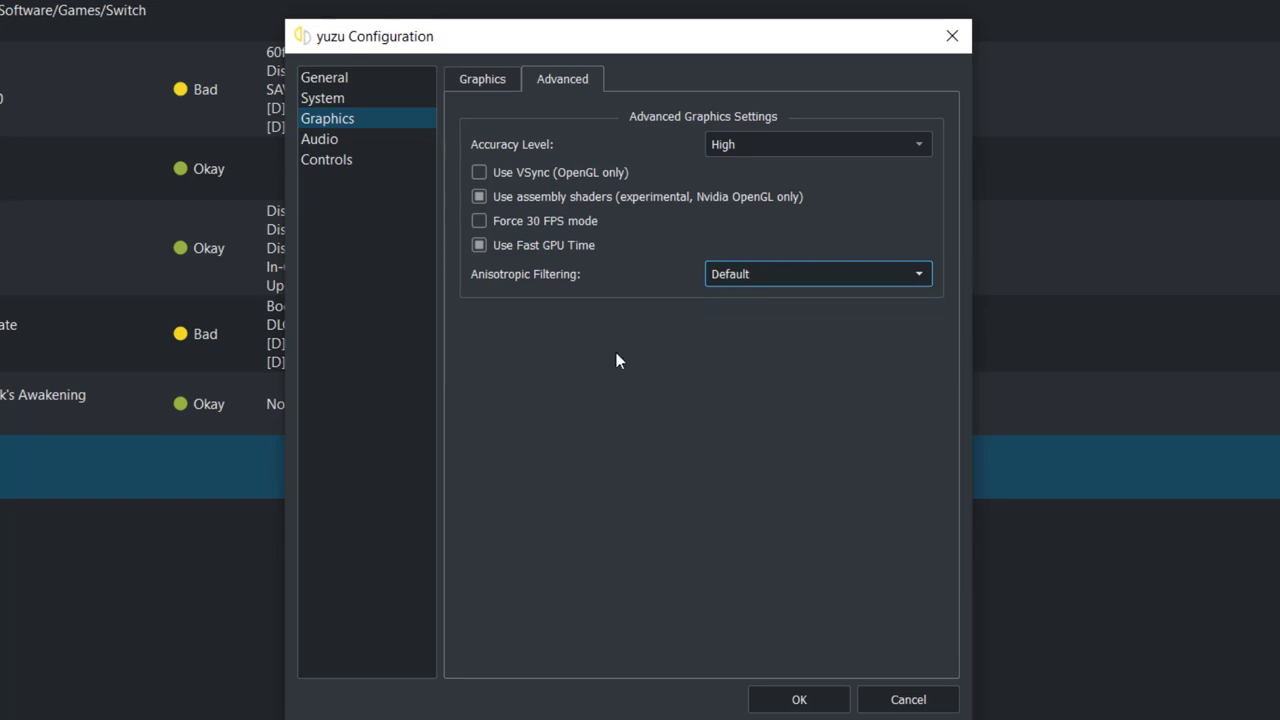
pyautogui.click(332, 139)
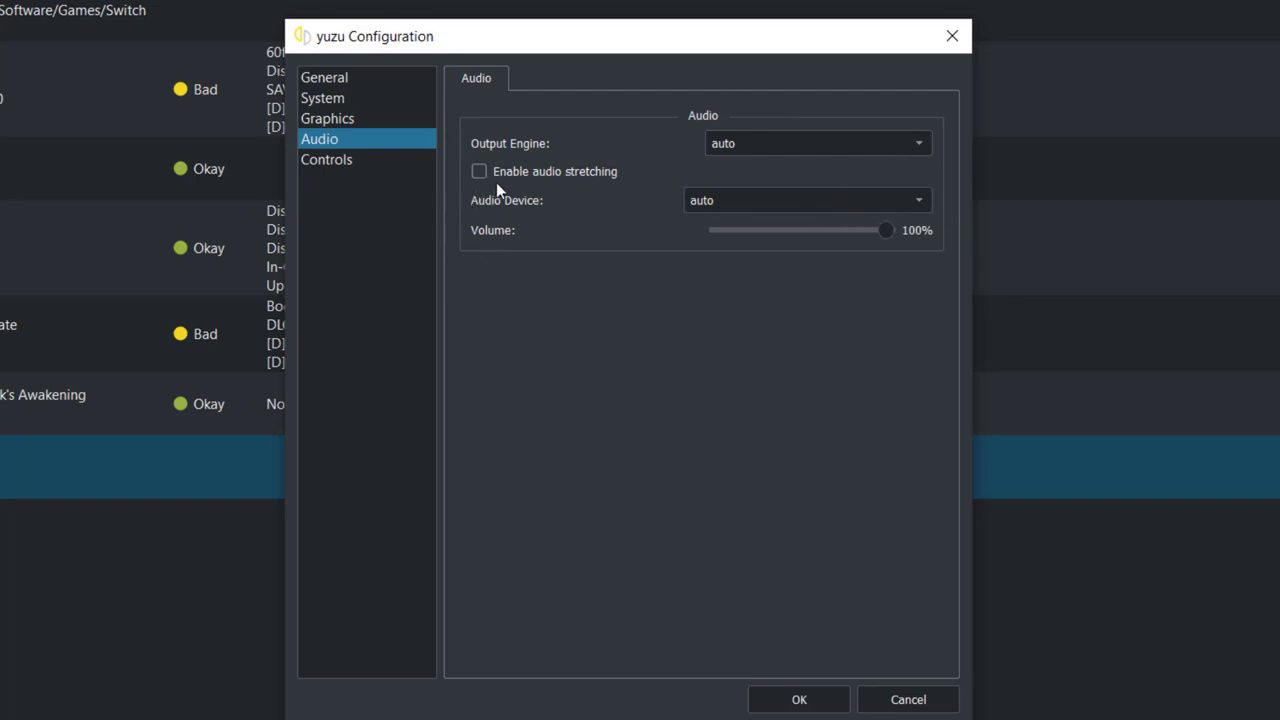
# Open the input mapping of Player 1's Pro Controller from the Controls settings and select the A button assignment
pyautogui.click(342, 162)
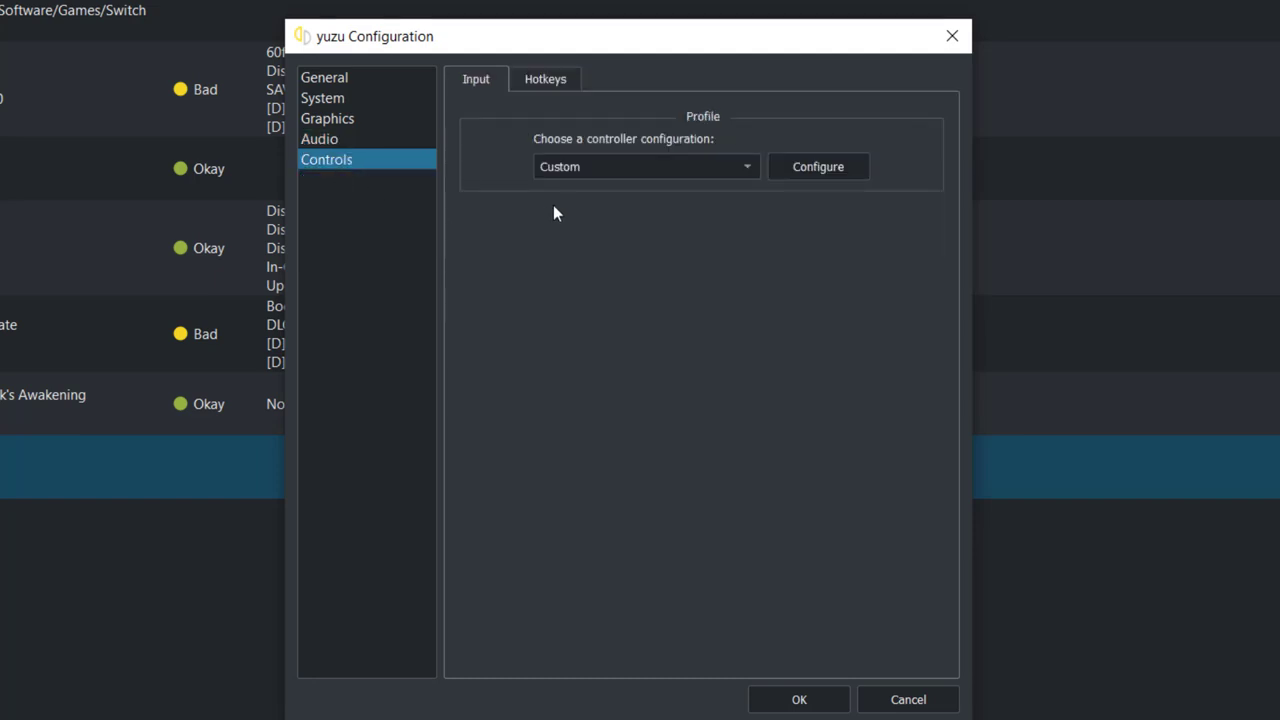
pyautogui.click(817, 174)
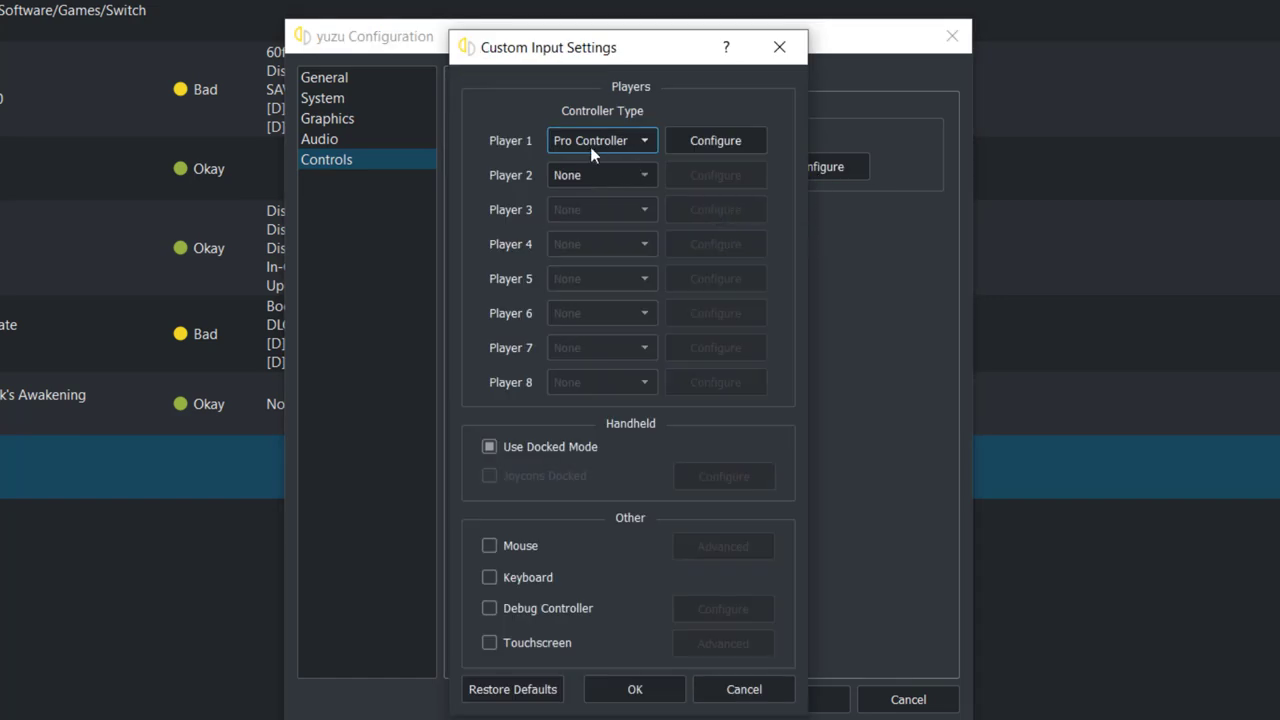
pyautogui.click(732, 146)
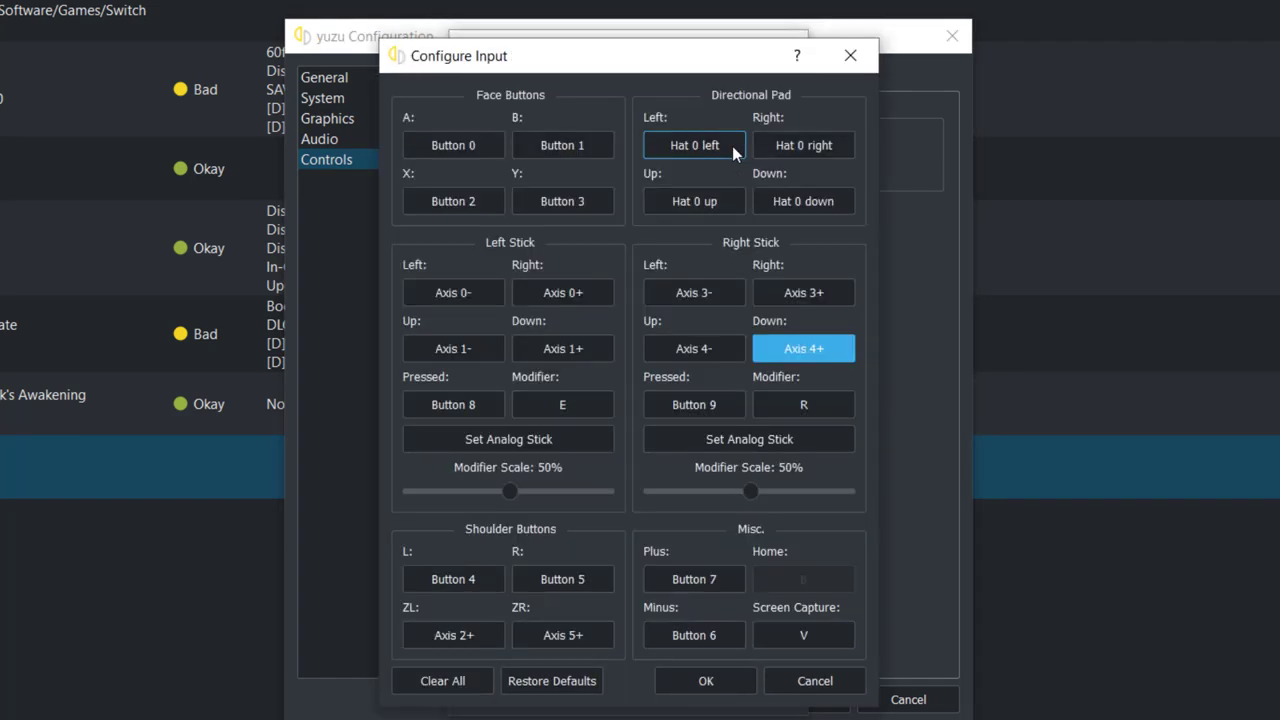
pyautogui.click(467, 148)
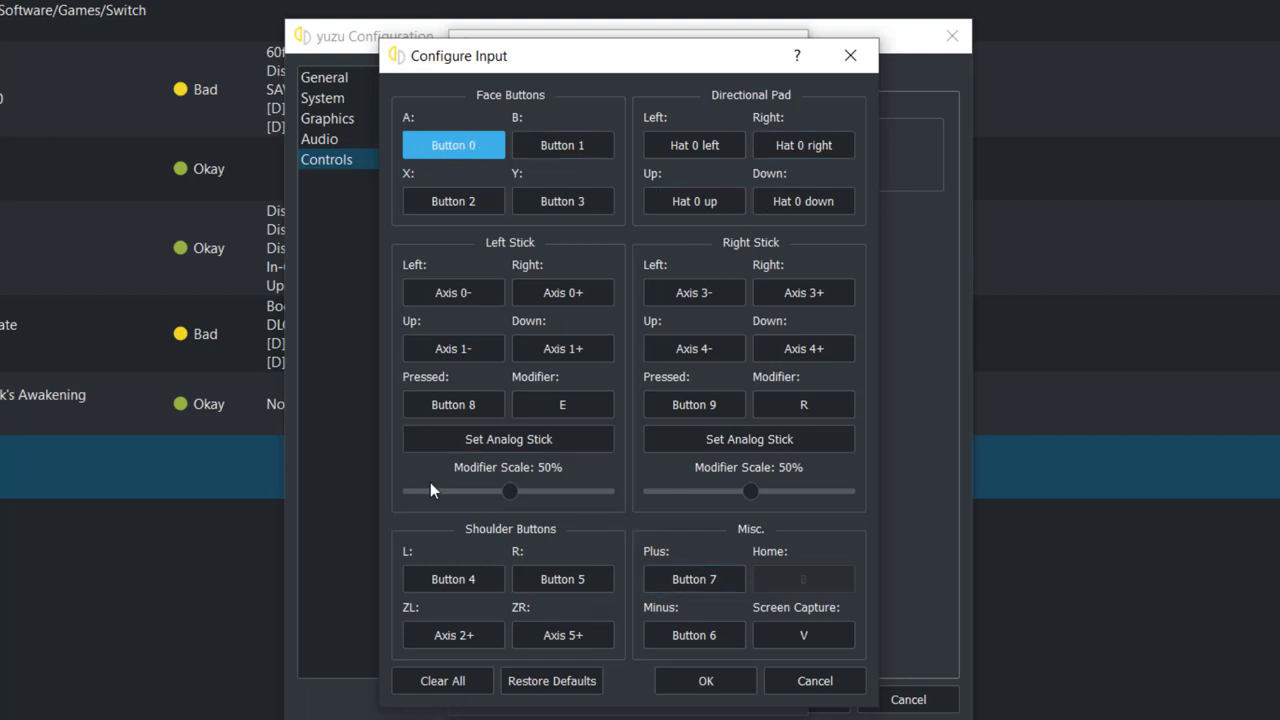
# Accept Player 1's input mapping and the custom input settings, and save the yuzu configuration
pyautogui.click(712, 697)
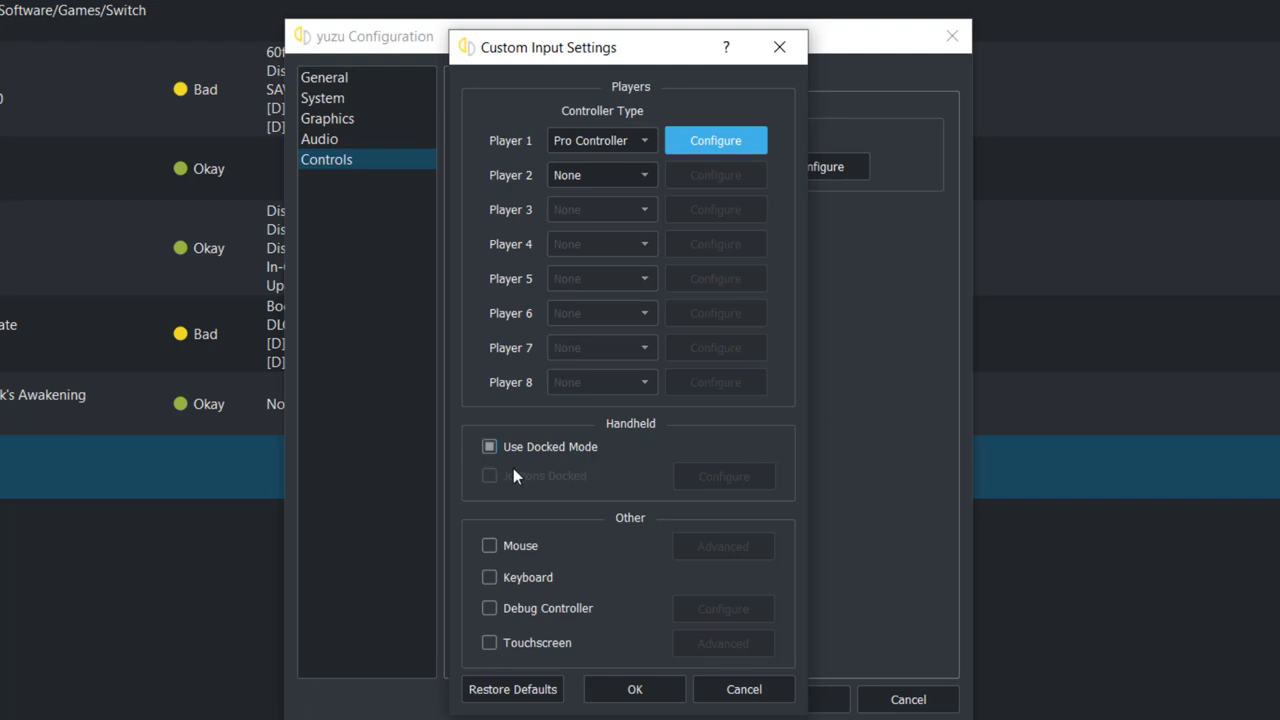
pyautogui.click(633, 690)
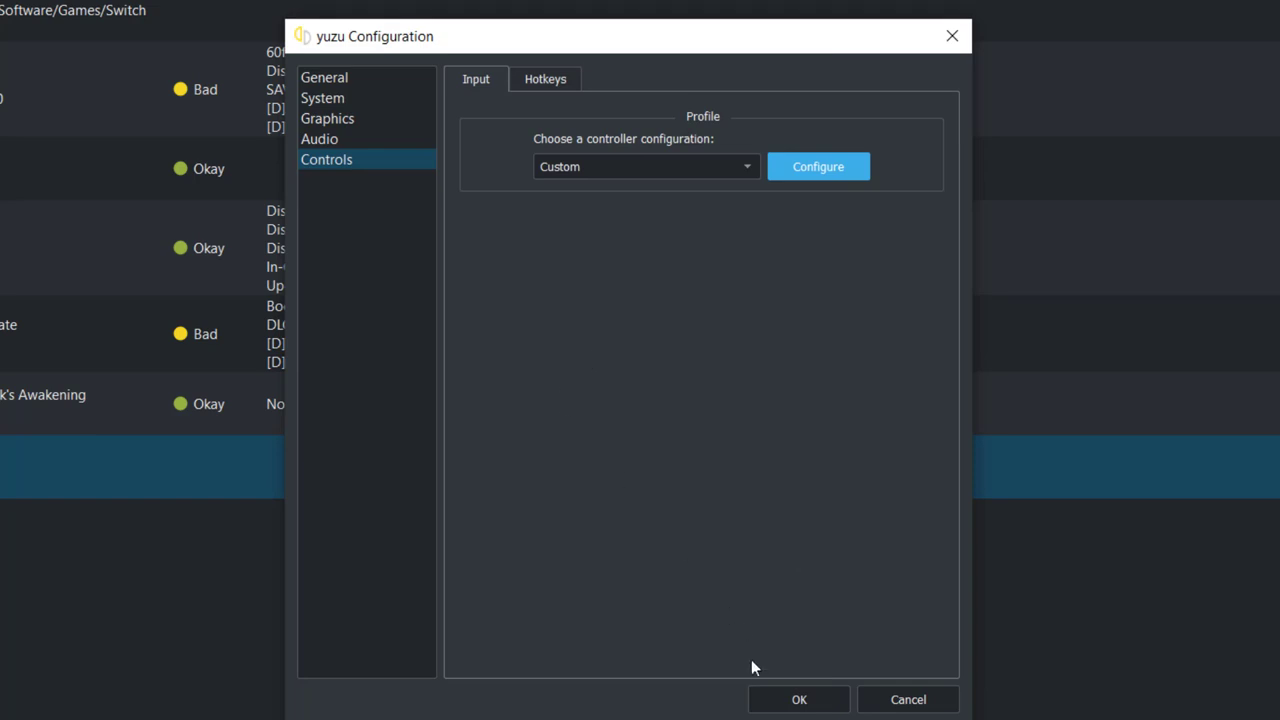
pyautogui.click(793, 709)
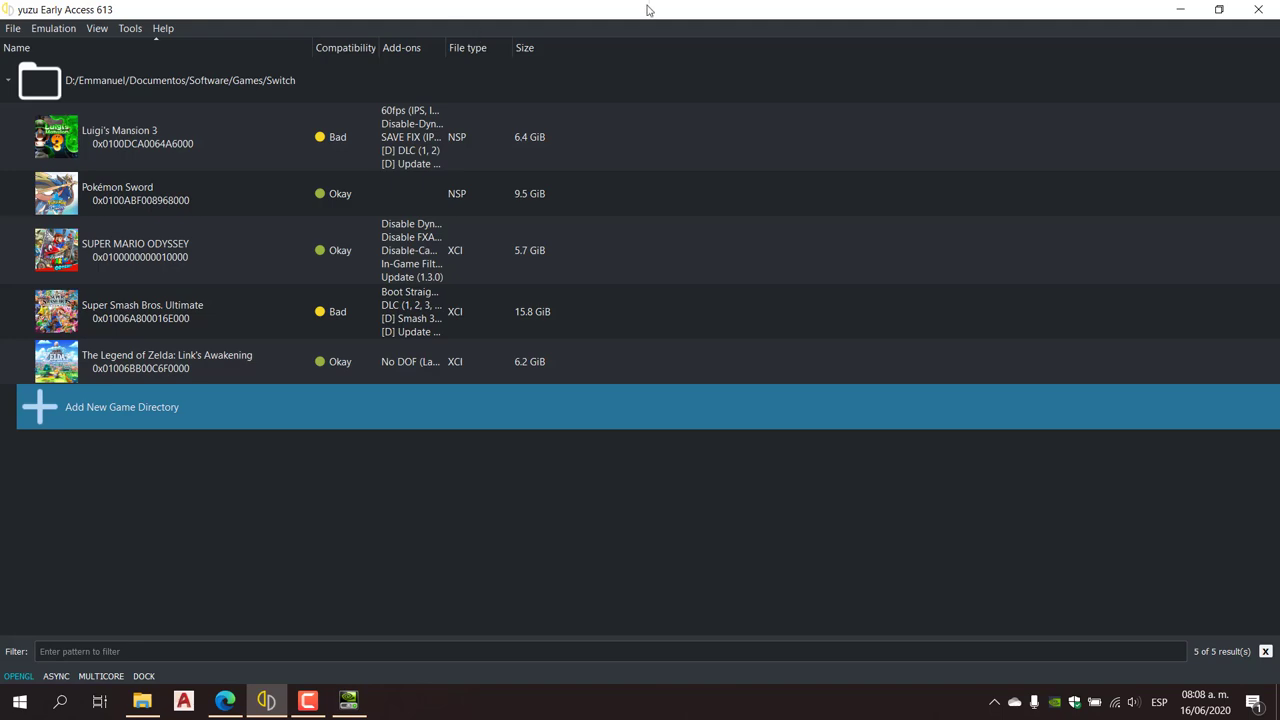
# Restore the yuzu window to a smaller size and view the Pokemon Sword/Shield mods on the browser's Switch Mods wiki page
pyautogui.moveTo(646, 9); pyautogui.dragTo(724, 106)
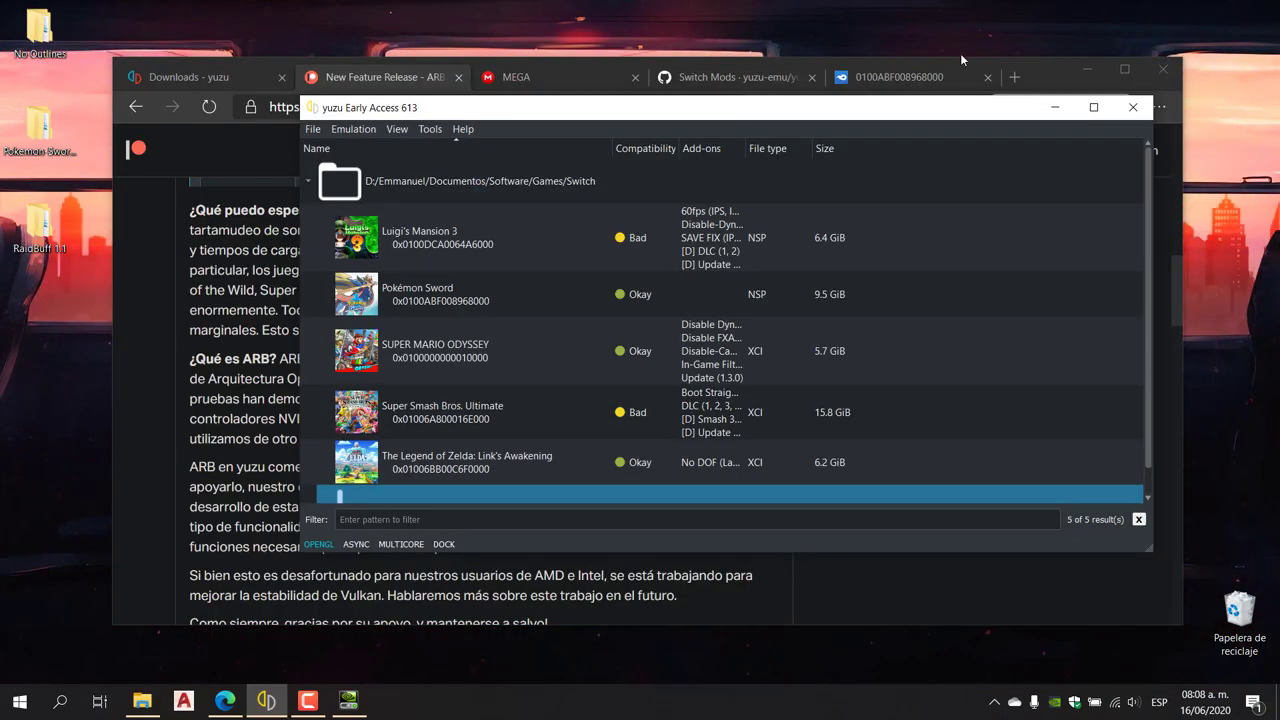
pyautogui.click(1086, 70)
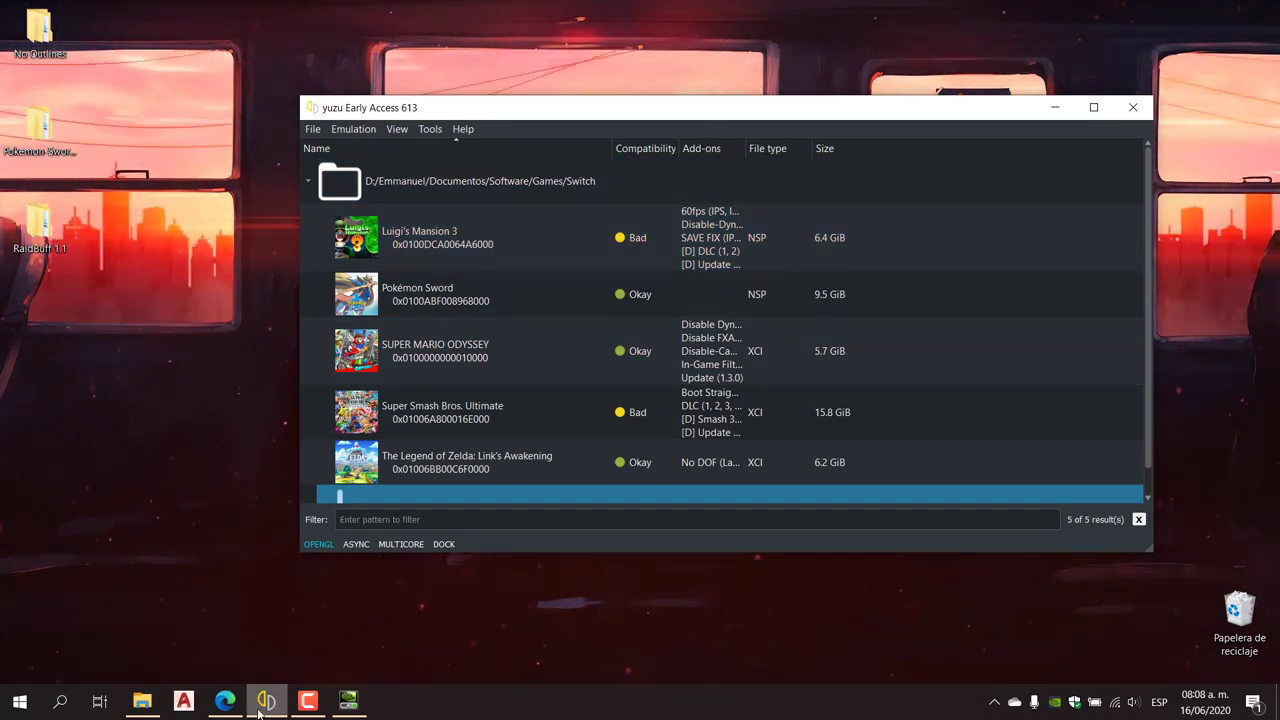
pyautogui.click(225, 700)
pyautogui.click(711, 78)
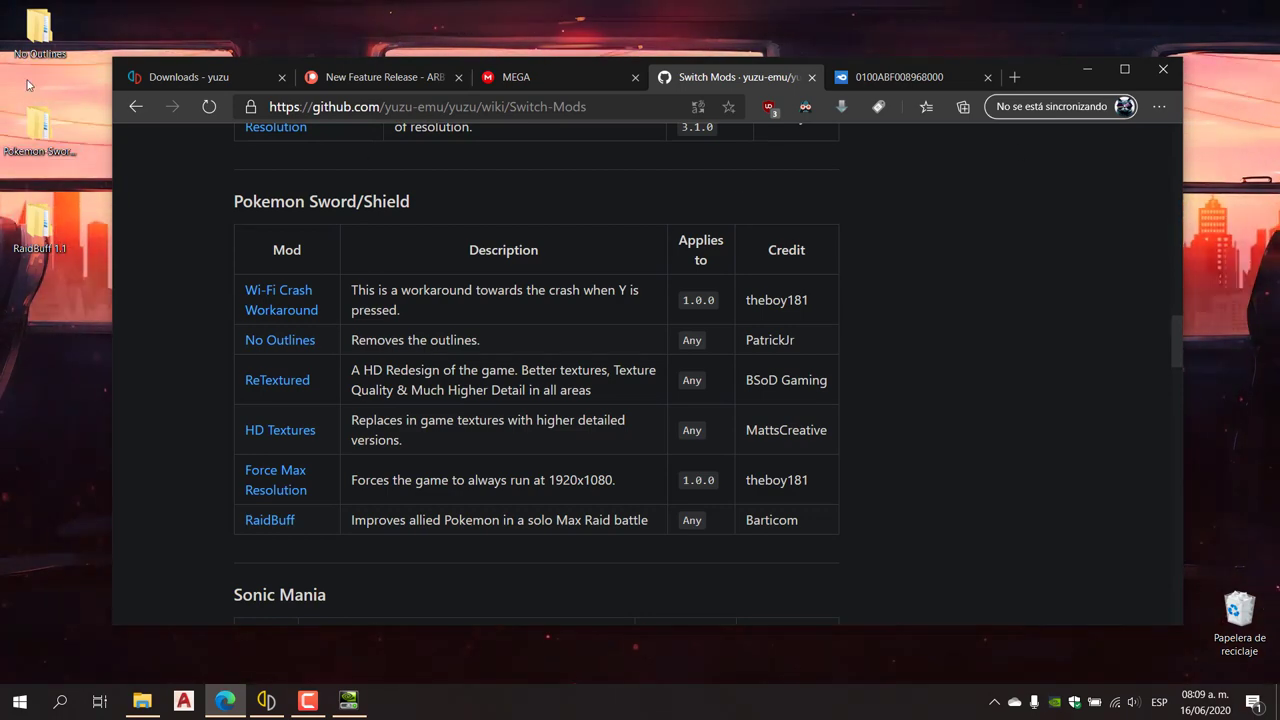
# Switch to yuzu, view Pokémon Sword's mod data folder alongside the mod folders on the desktop, and close it
pyautogui.hotkey('alt', 'Tab')
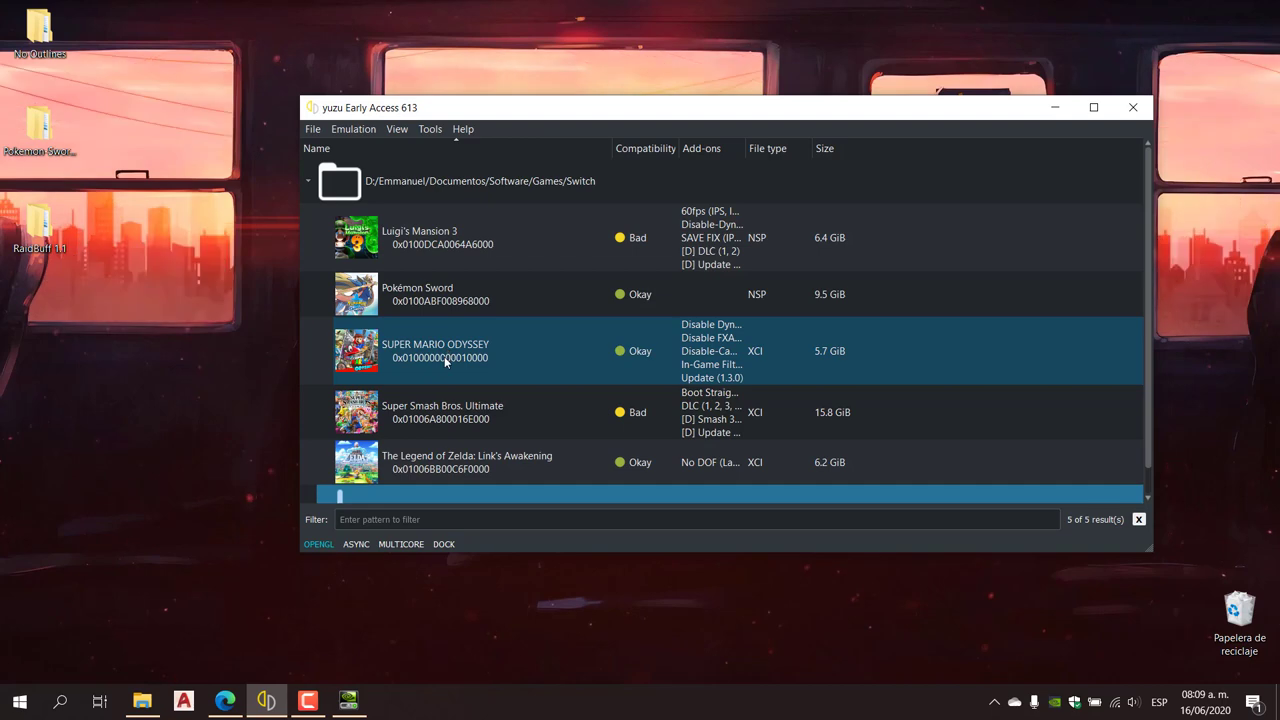
pyautogui.click(445, 298)
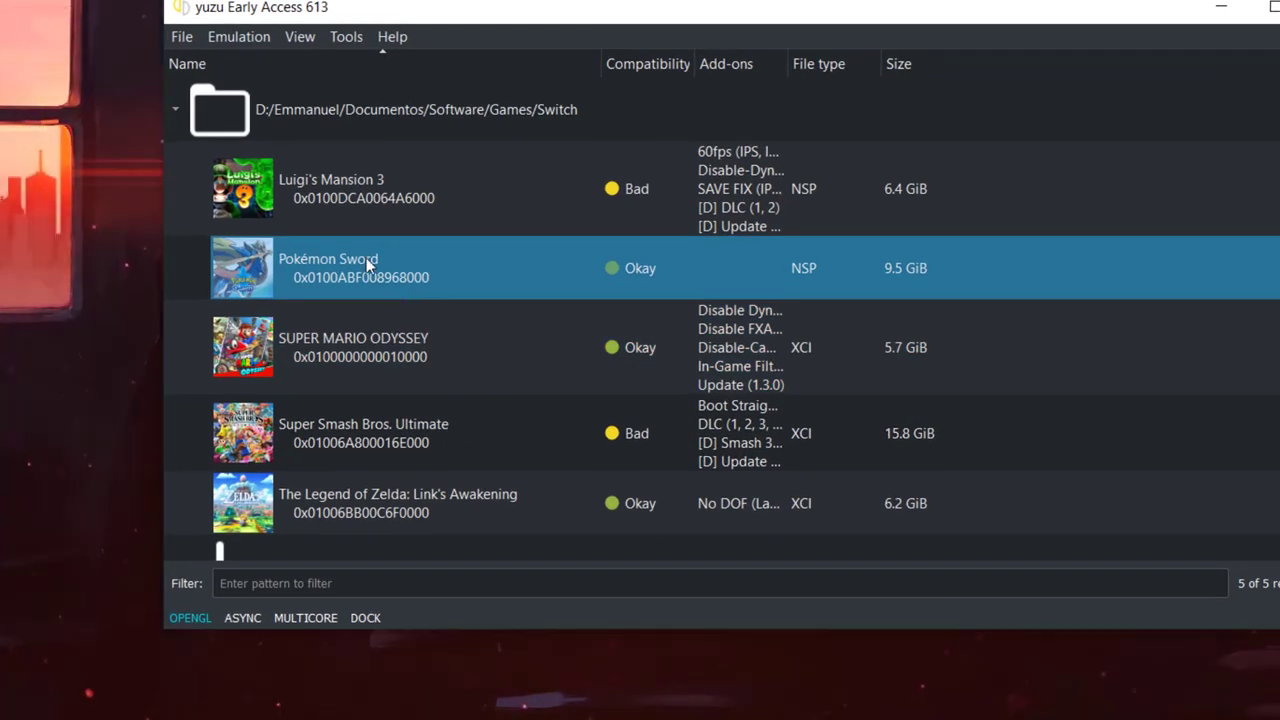
pyautogui.rightClick(370, 271)
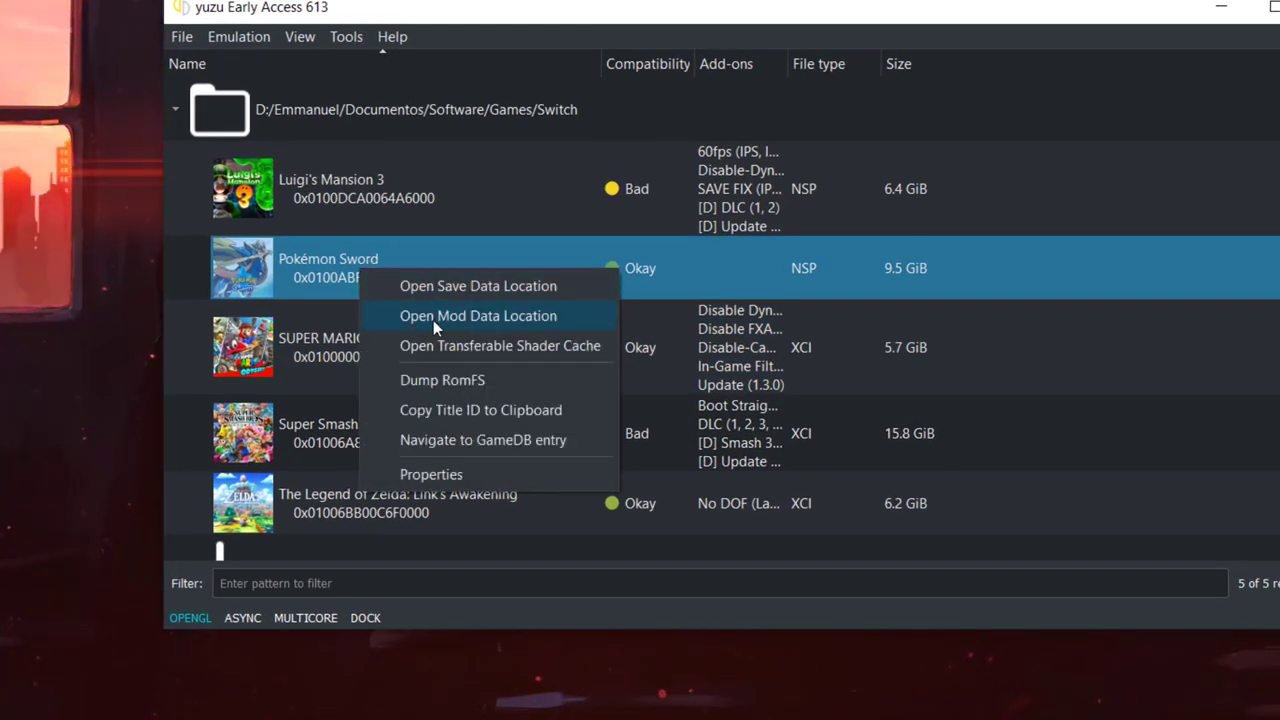
pyautogui.click(496, 322)
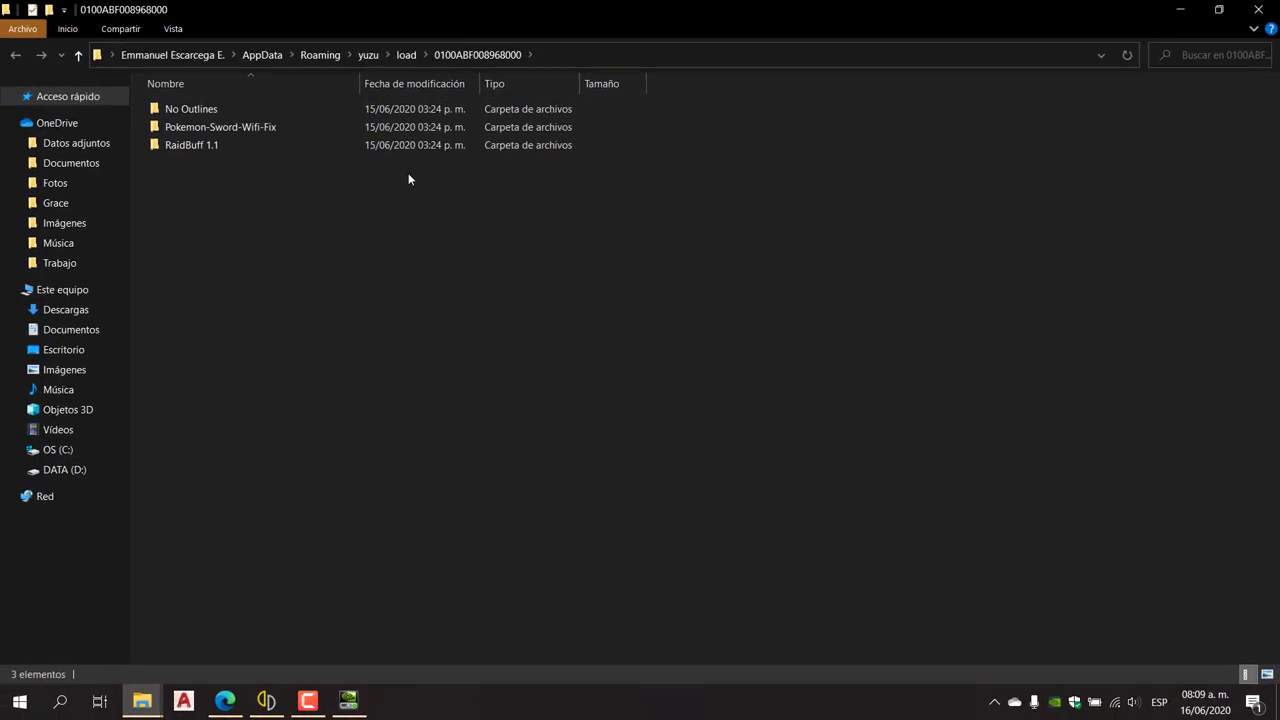
pyautogui.doubleClick(753, 18)
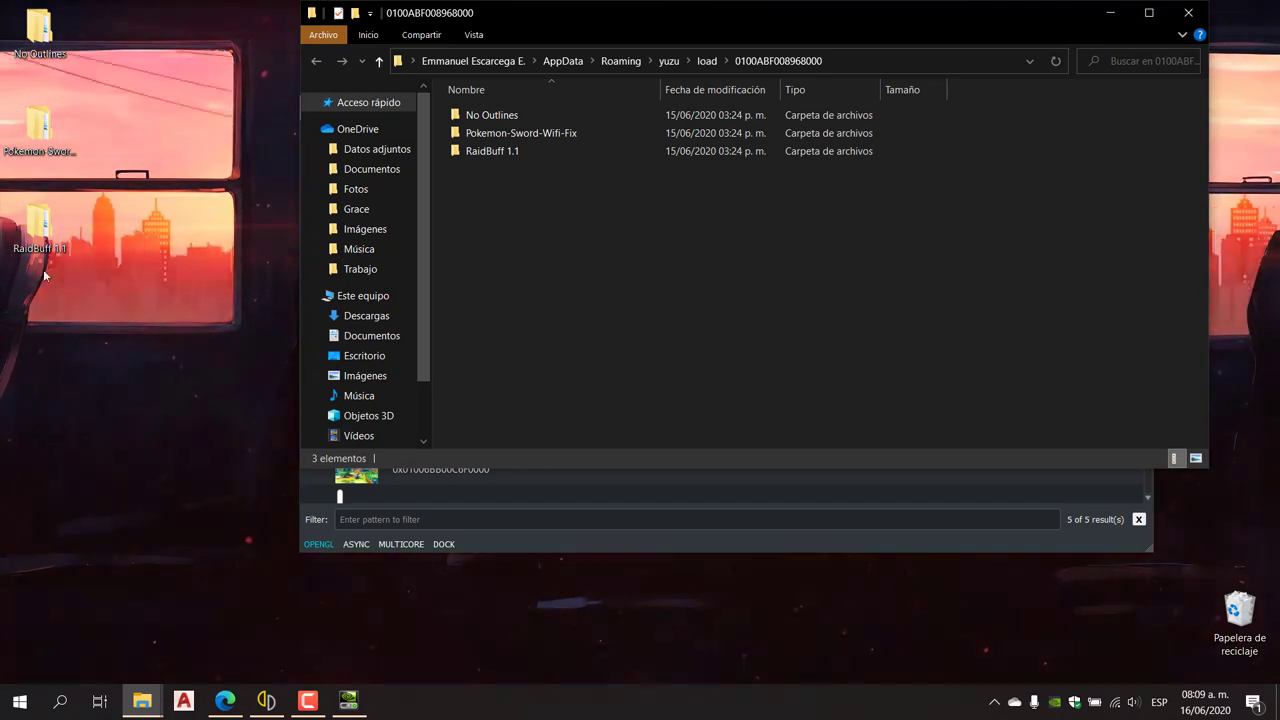
pyautogui.click(94, 303)
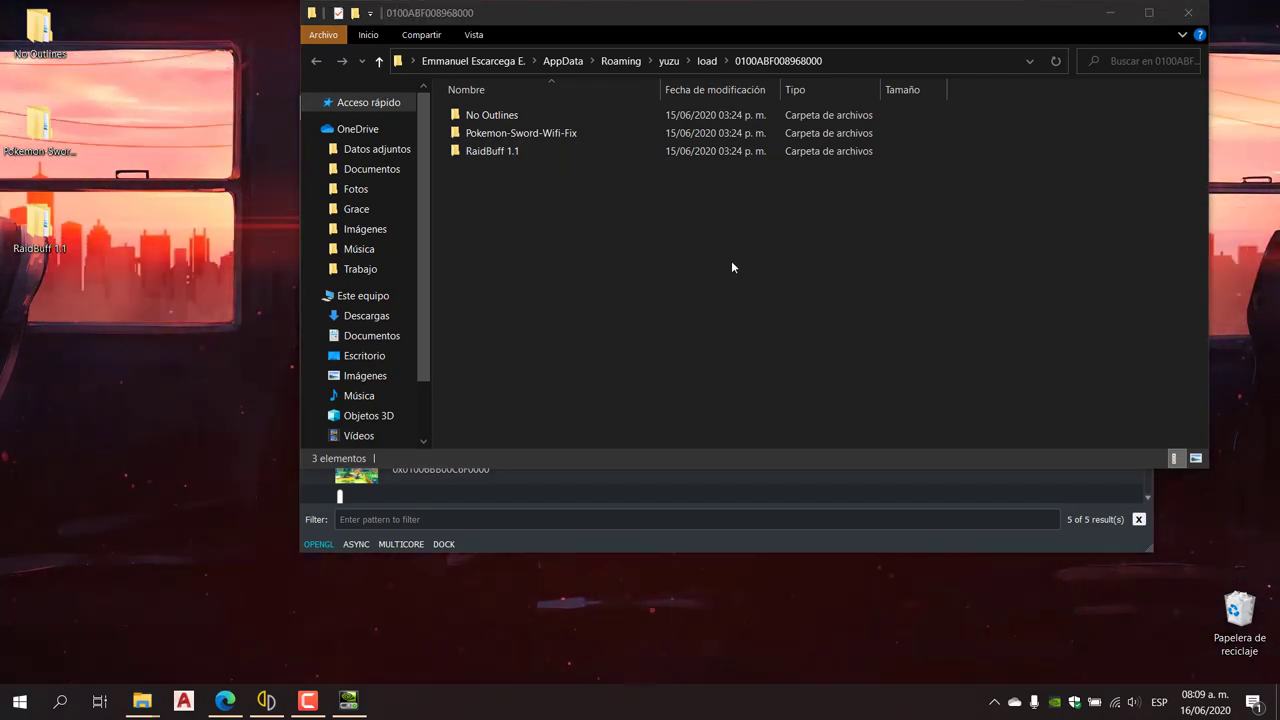
pyautogui.click(1188, 12)
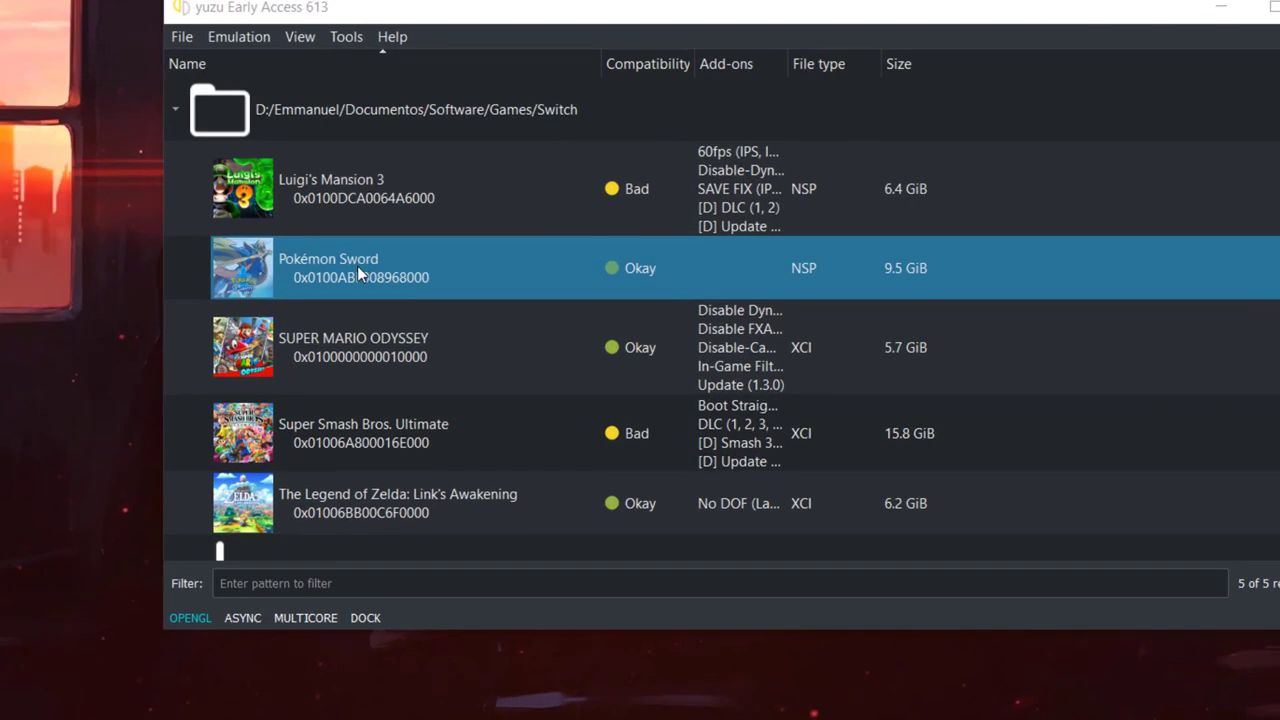
# Open the transferable shader cache location of Pokémon Sword from the game list
pyautogui.rightClick(438, 293)
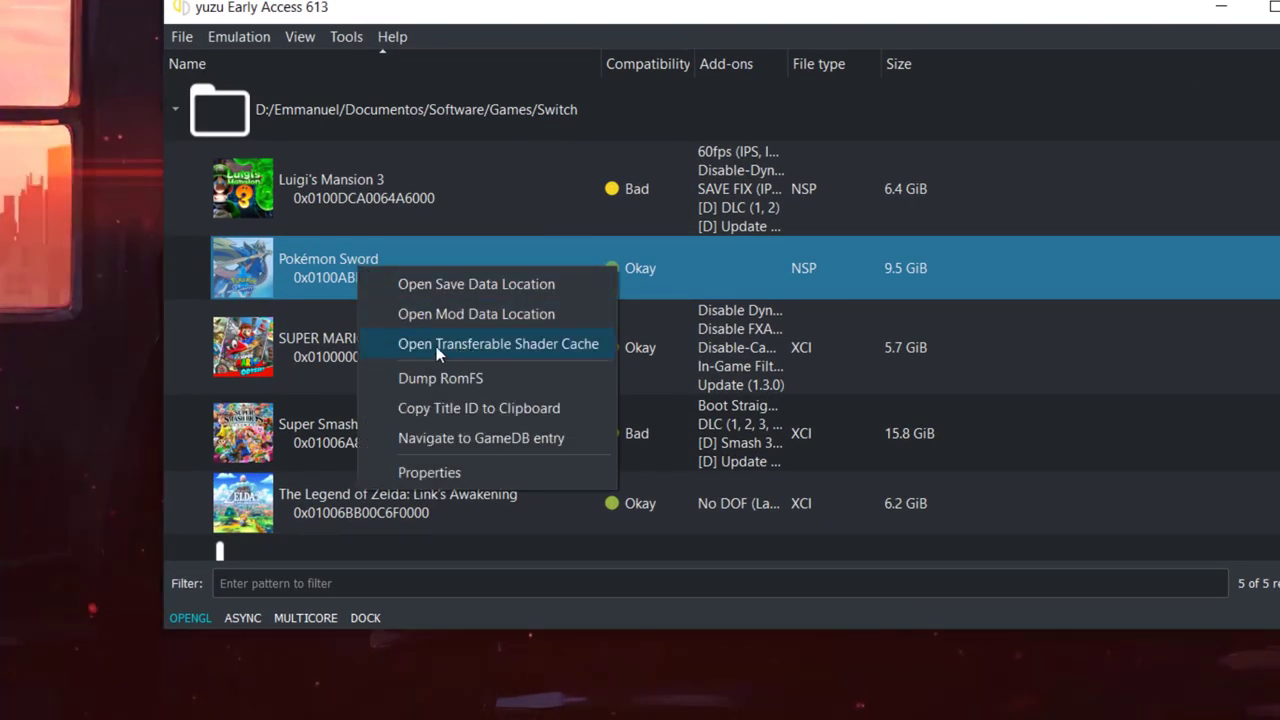
pyautogui.rightClick(318, 262)
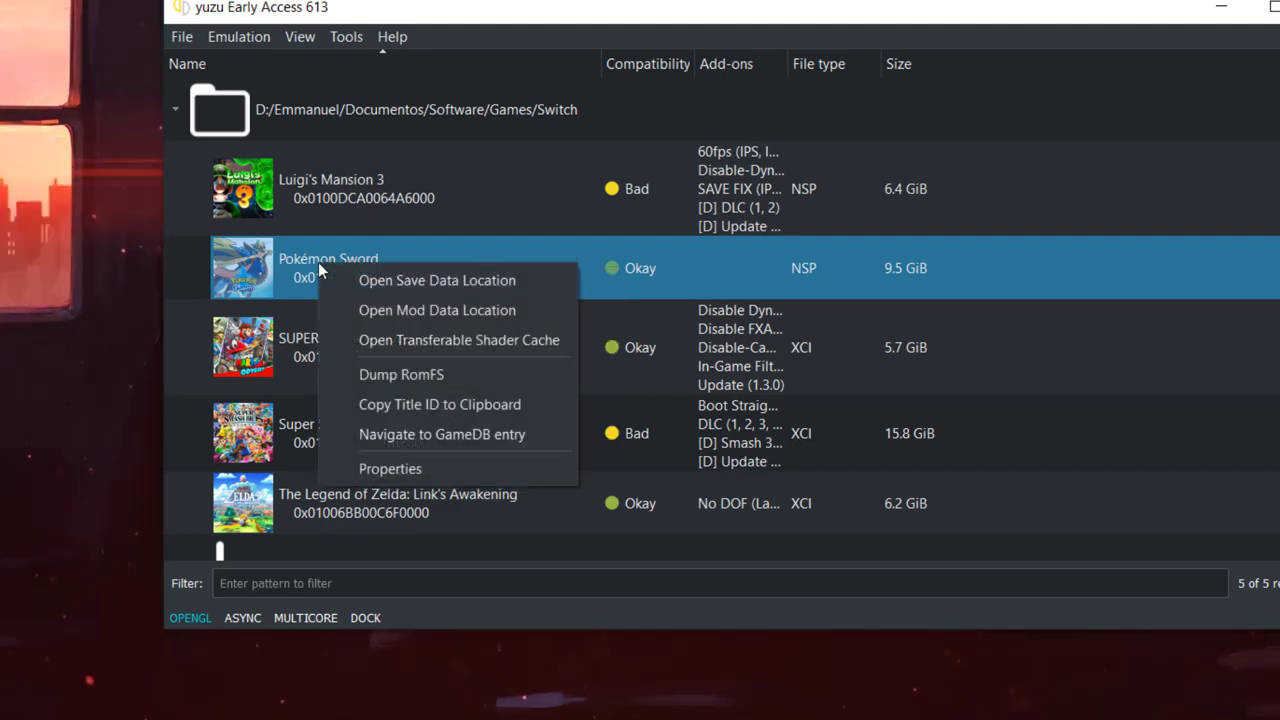
pyautogui.click(440, 340)
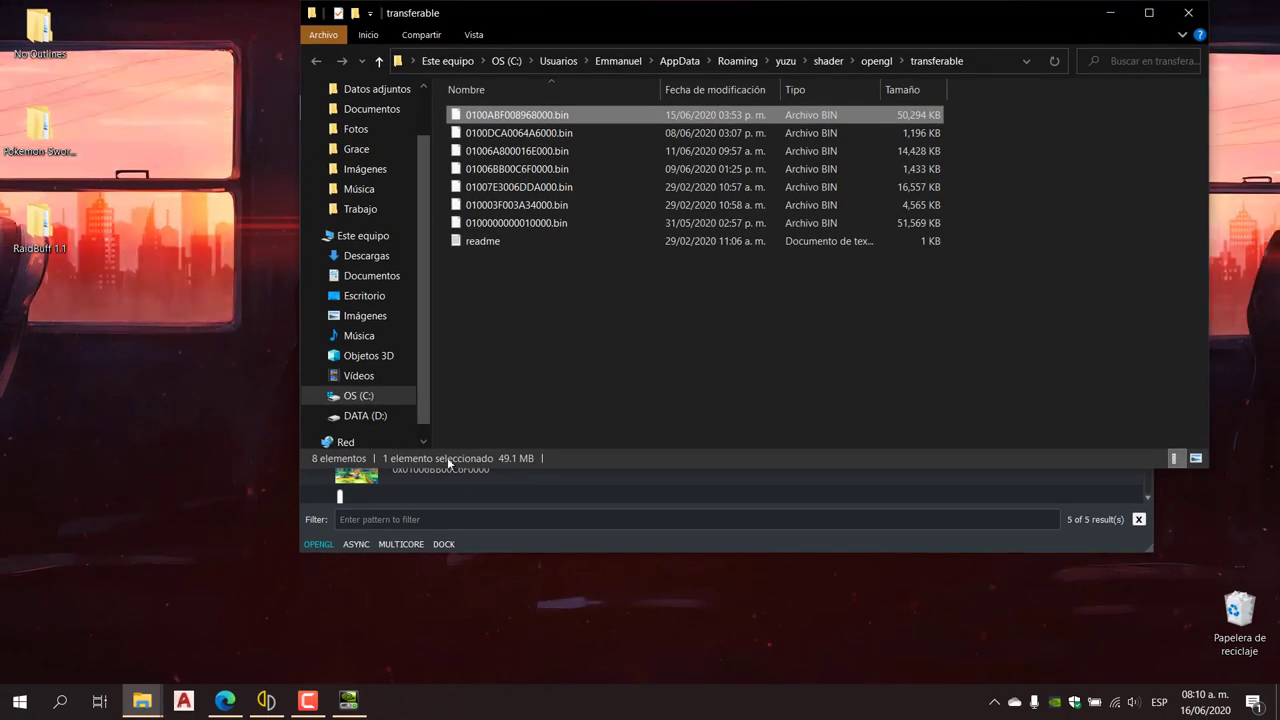
# View the MediaFire download page for 0100ABF008968000.bin in the browser, and close the browser and the shader cache folder
pyautogui.click(225, 665)
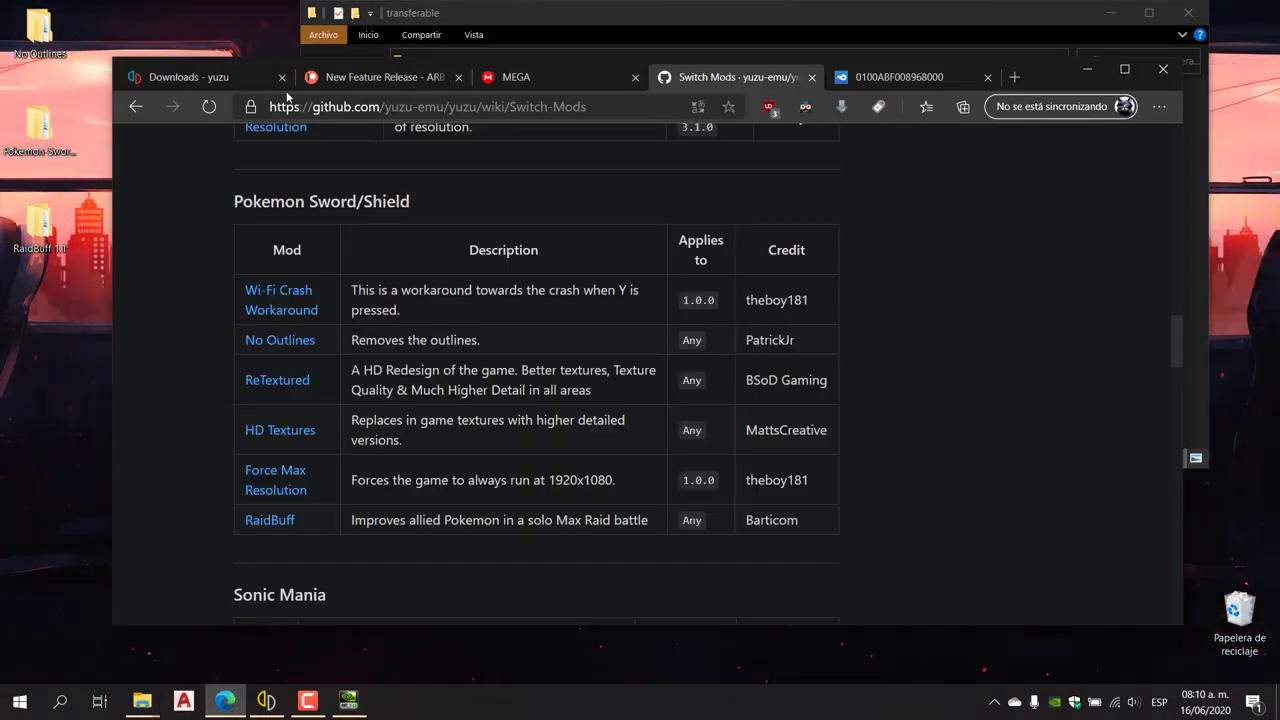
pyautogui.click(554, 80)
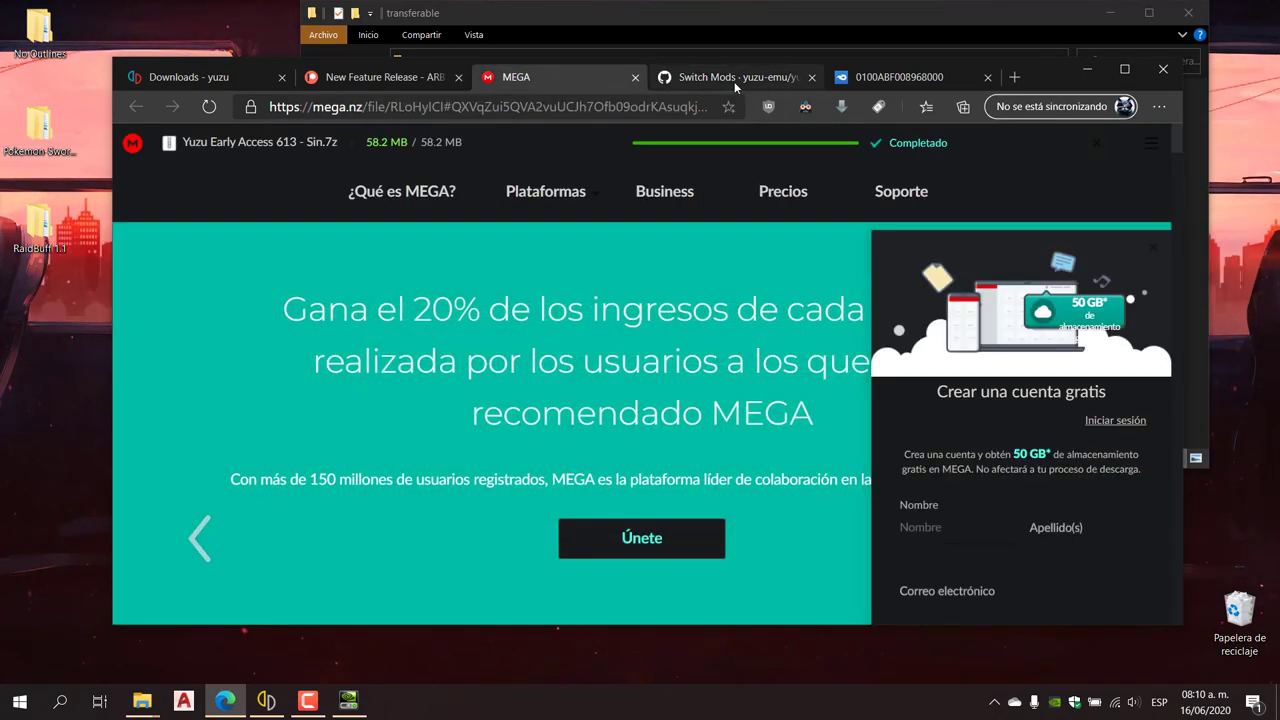
pyautogui.click(891, 75)
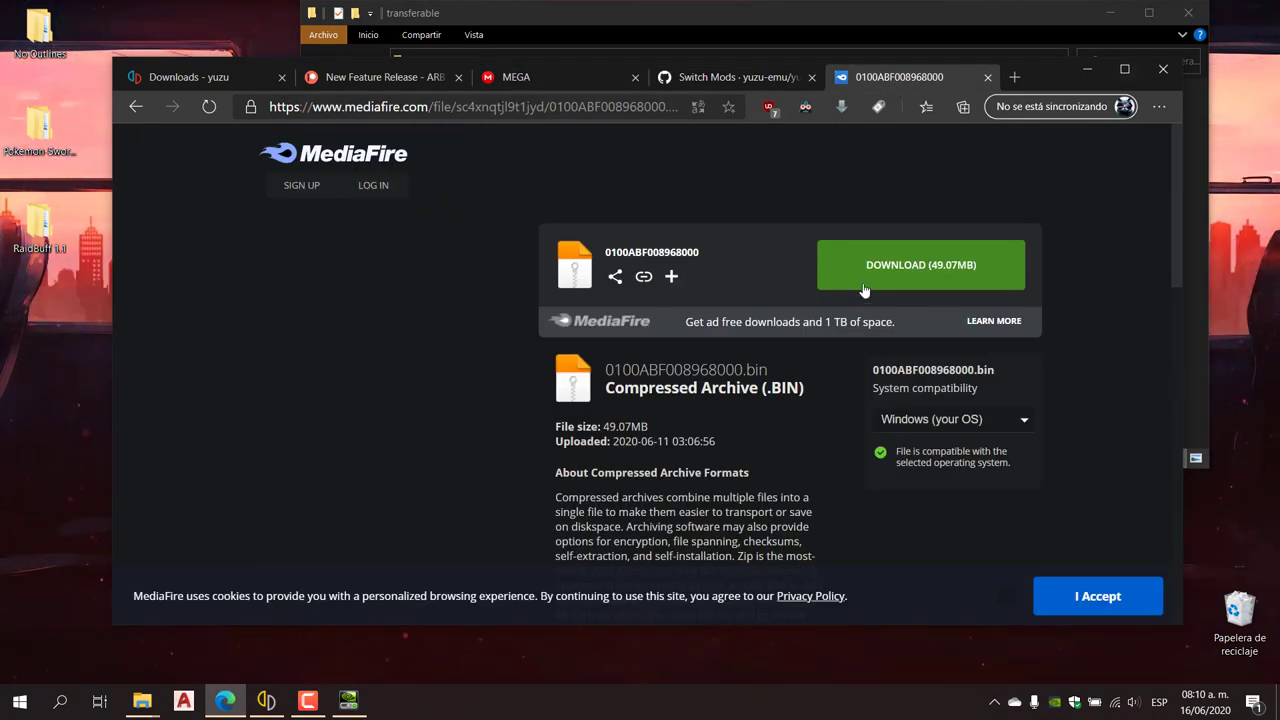
pyautogui.click(1165, 72)
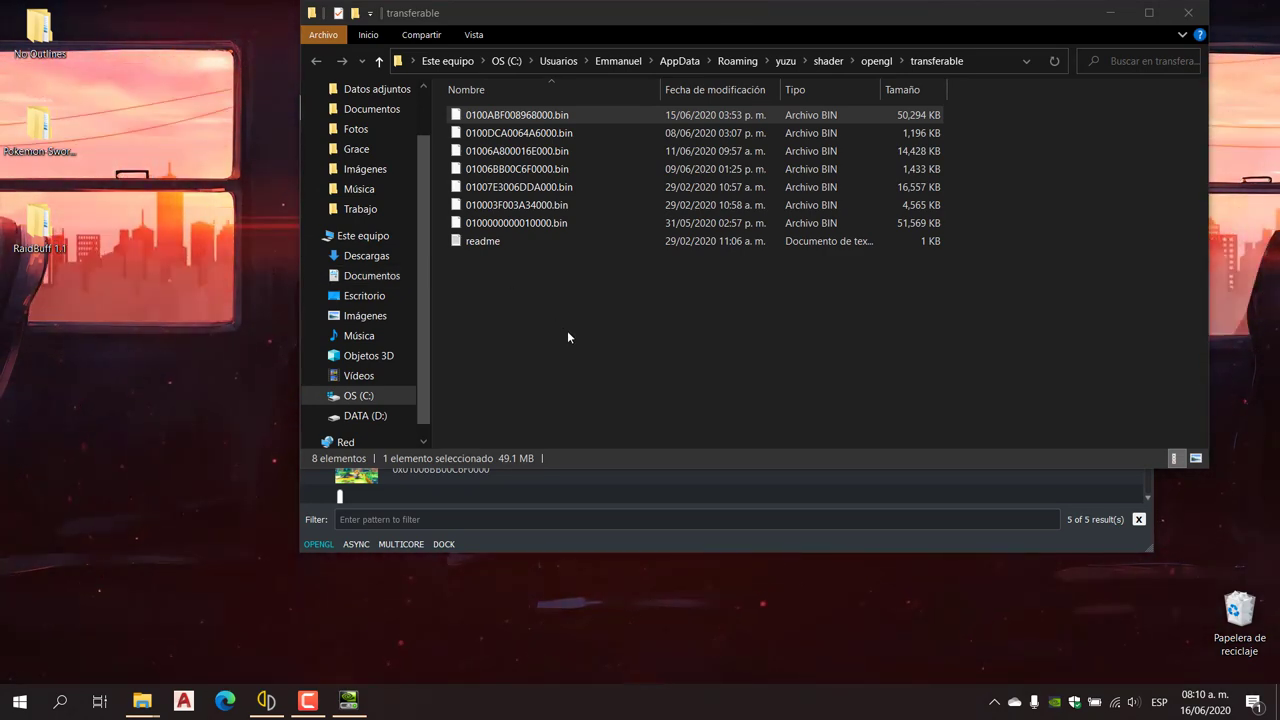
pyautogui.click(1187, 14)
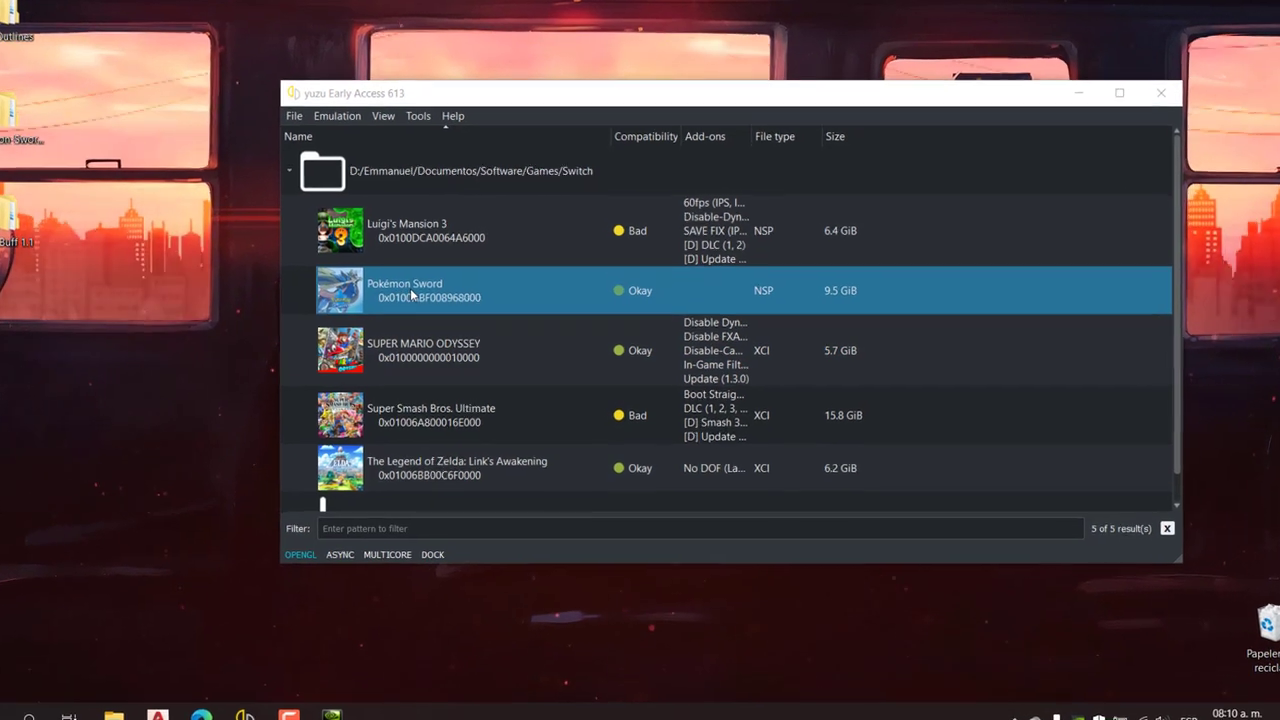
# Open Pokémon Sword's properties, review its version and the No Outlines, Wi-Fi fix and RaidBuff 1.1 add-ons, and accept the dialog
pyautogui.rightClick(422, 293)
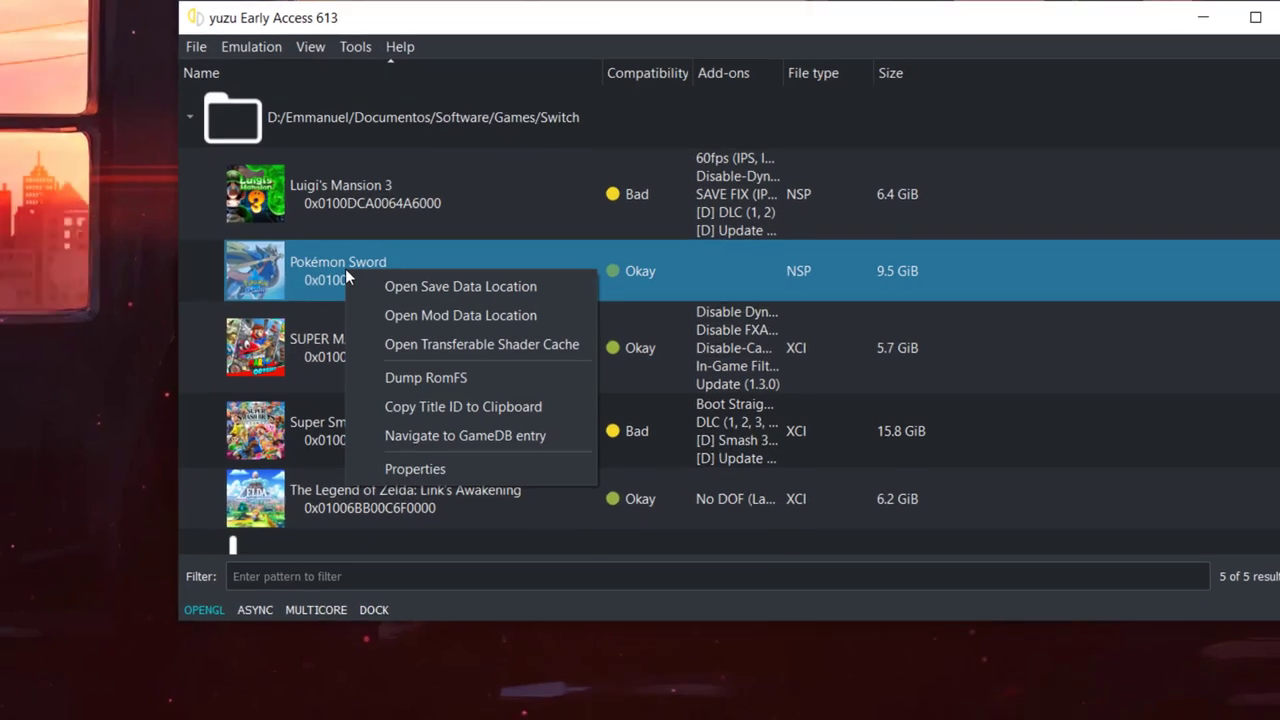
pyautogui.click(415, 472)
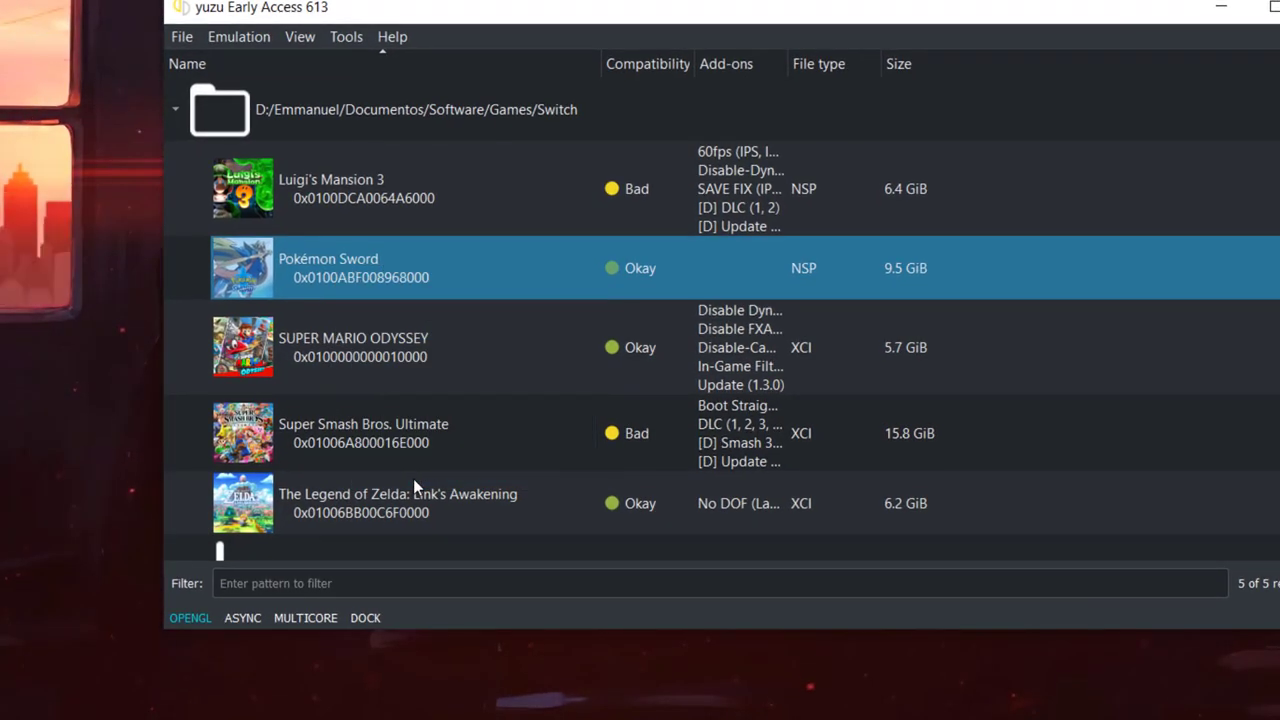
pyautogui.moveTo(667, 571); pyautogui.dragTo(680, 713)
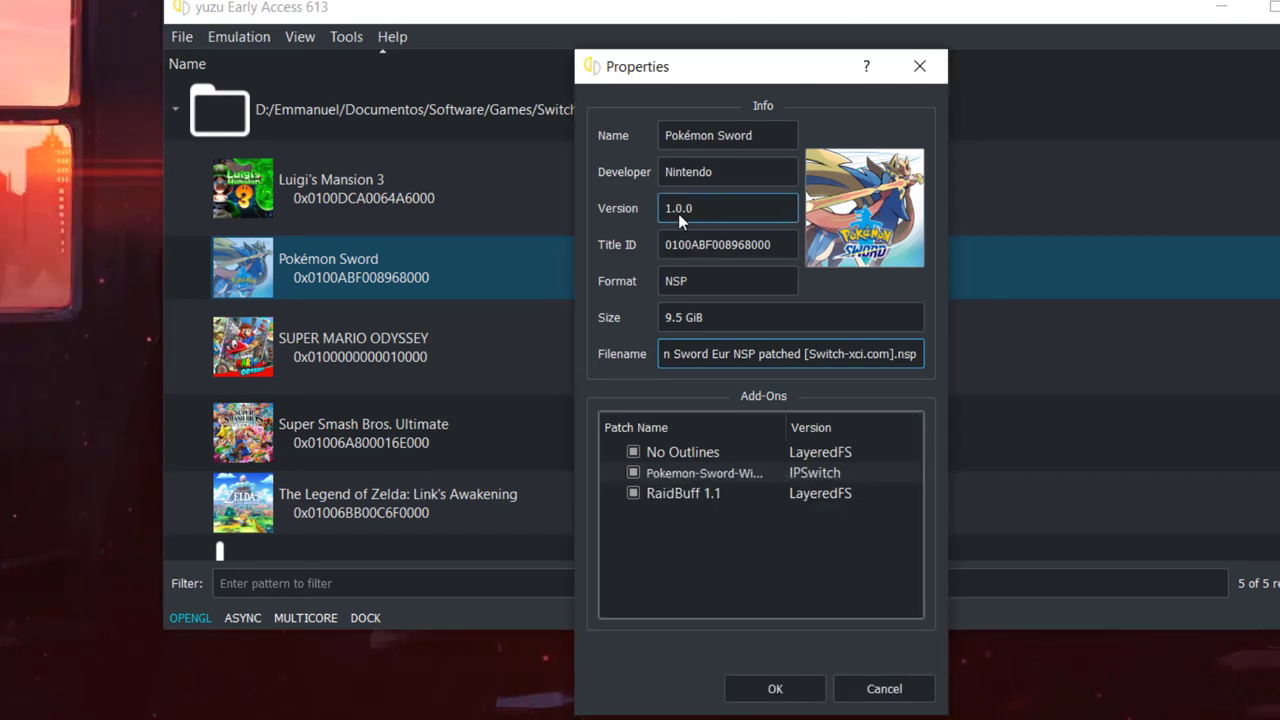
pyautogui.click(705, 455)
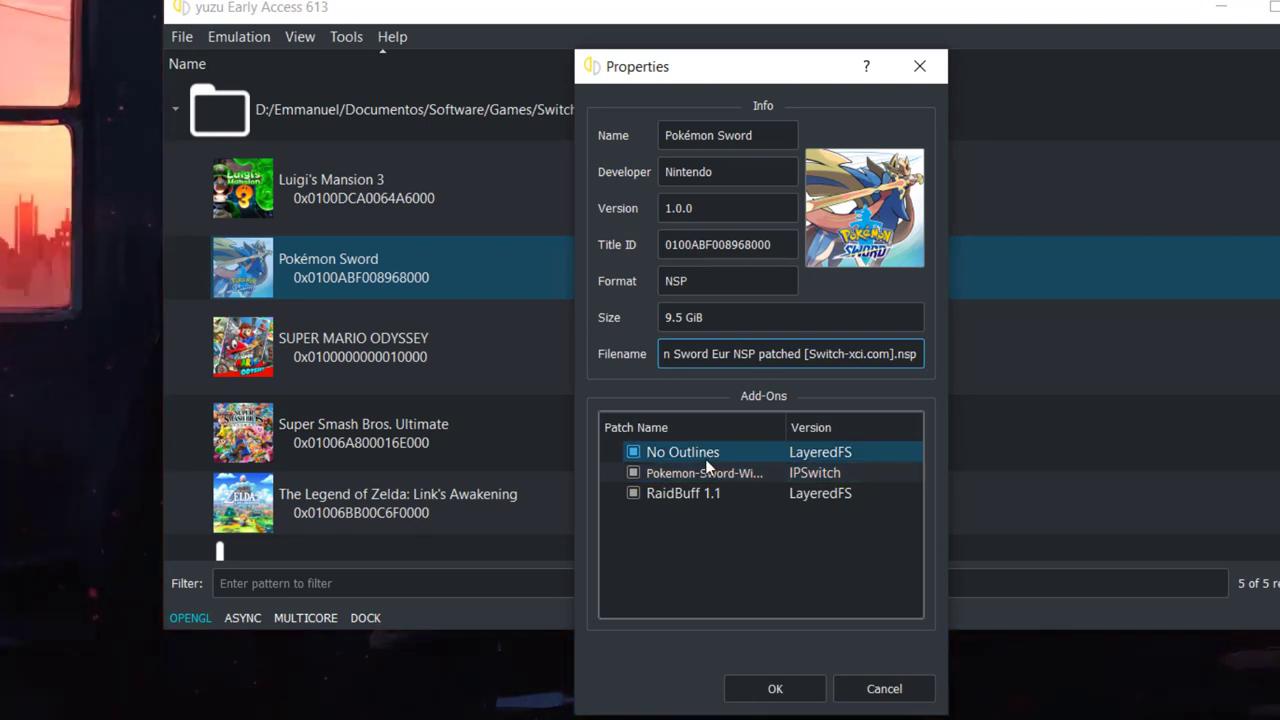
pyautogui.click(699, 208)
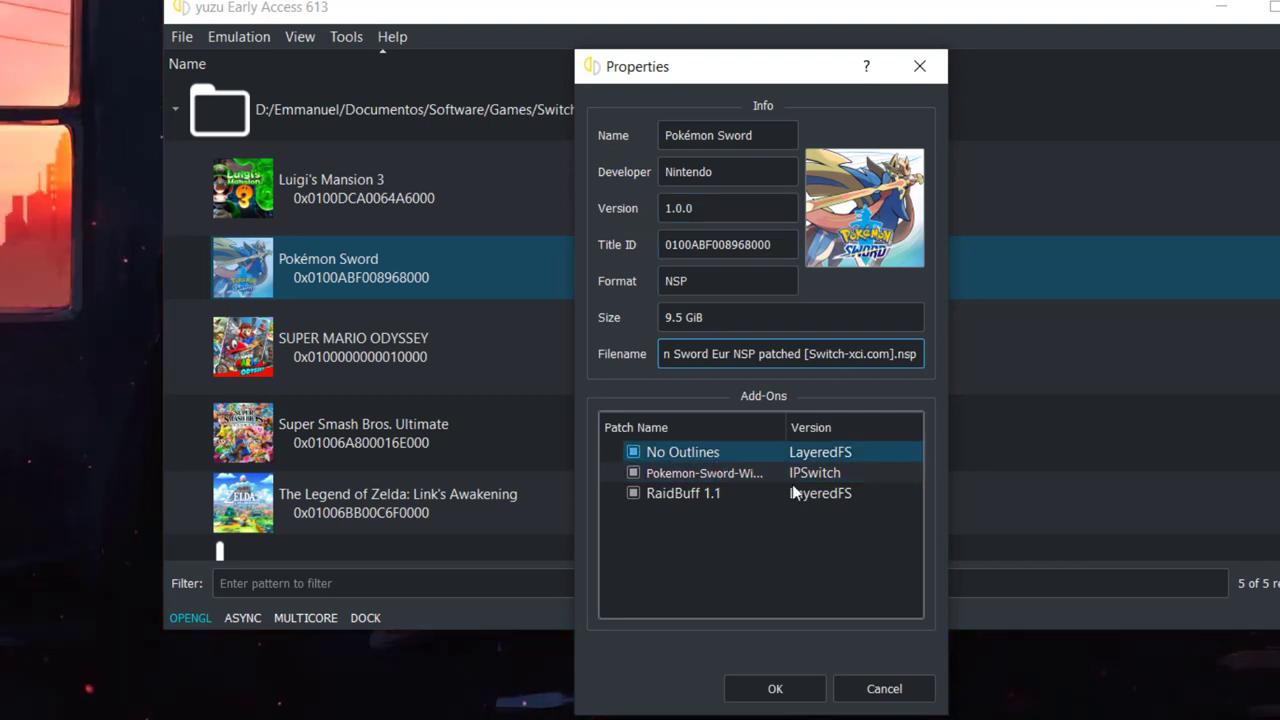
pyautogui.click(665, 476)
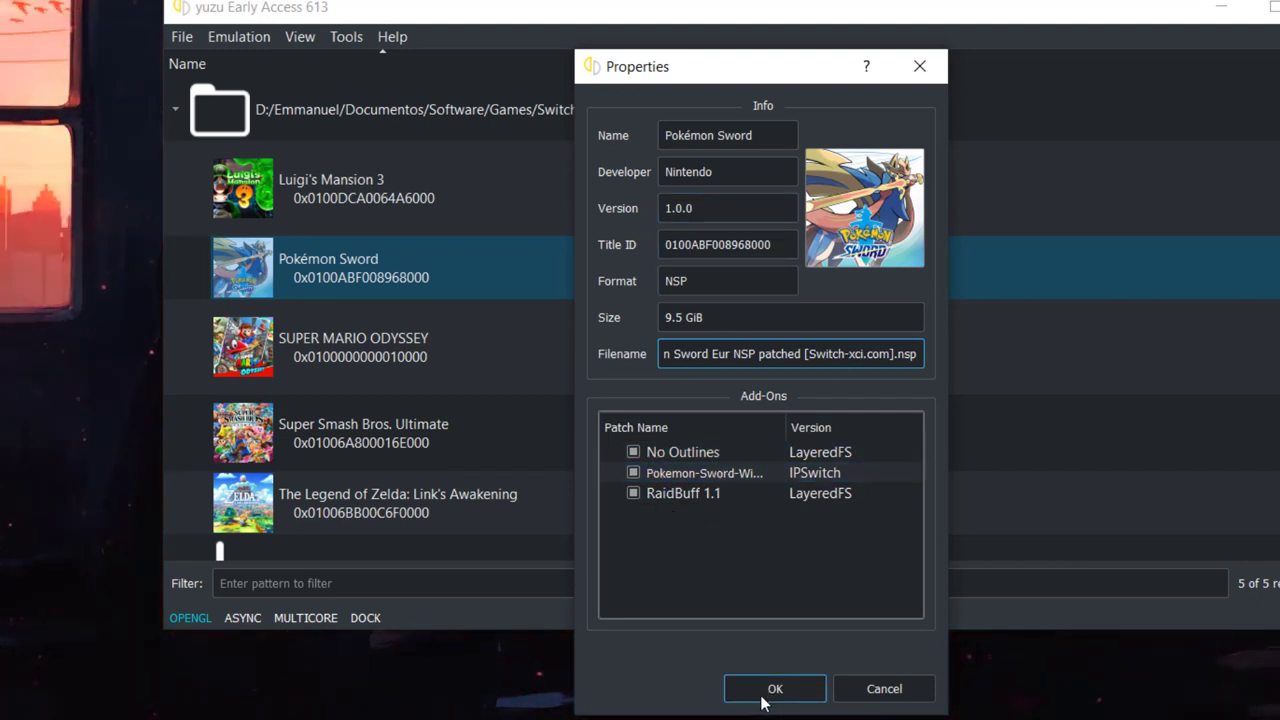
pyautogui.click(762, 698)
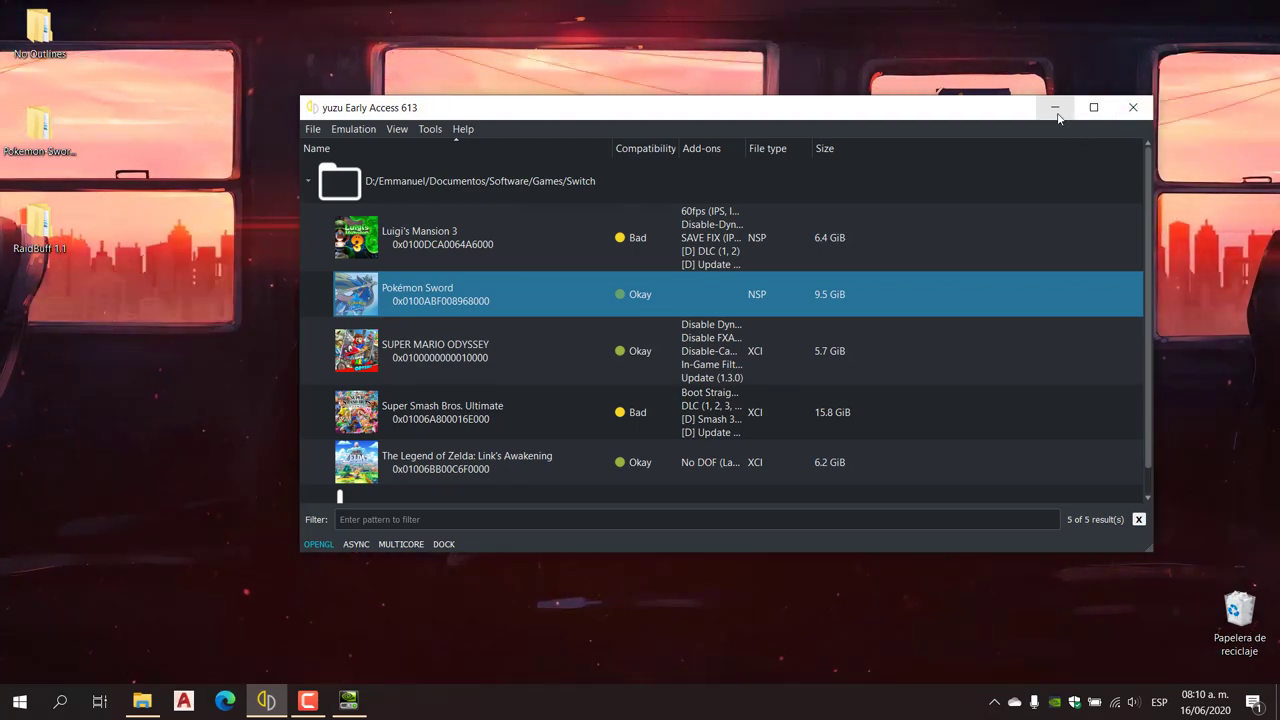
# Minimize yuzu, switch to the NVIDIA Control Panel and go from the image settings preview page to the advanced 3D settings
pyautogui.click(1055, 107)
pyautogui.click(348, 700)
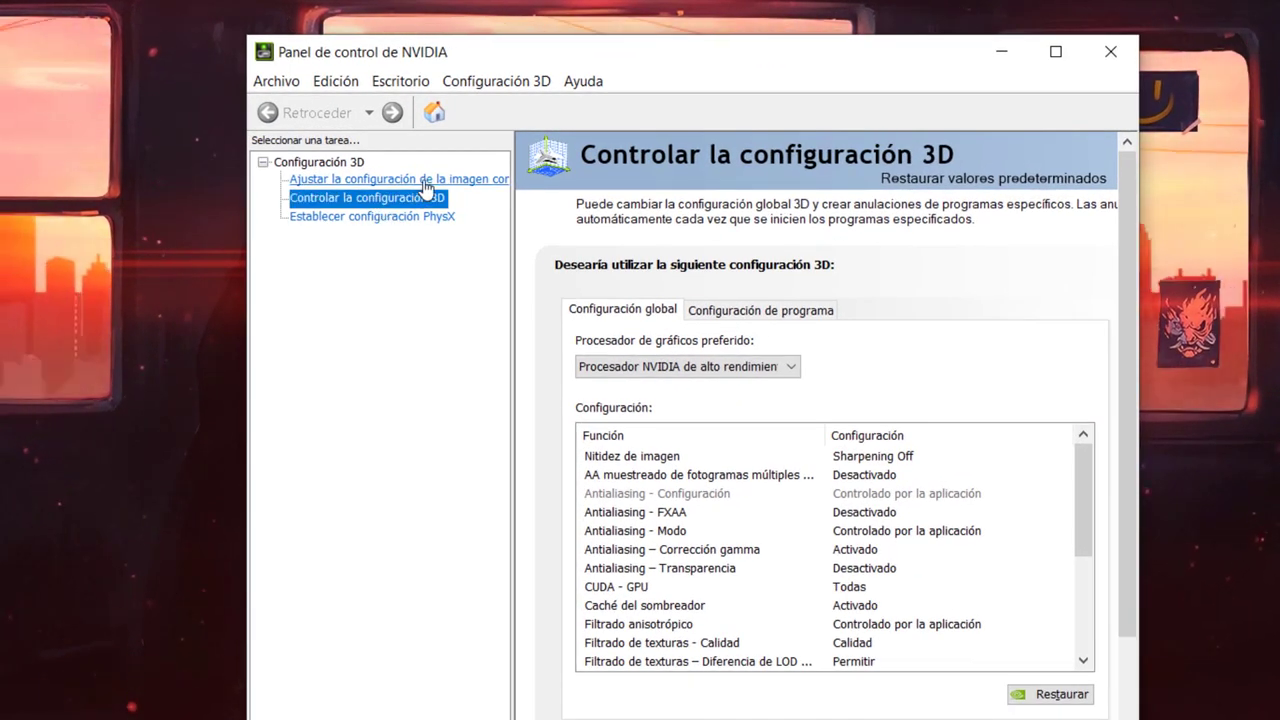
pyautogui.click(451, 180)
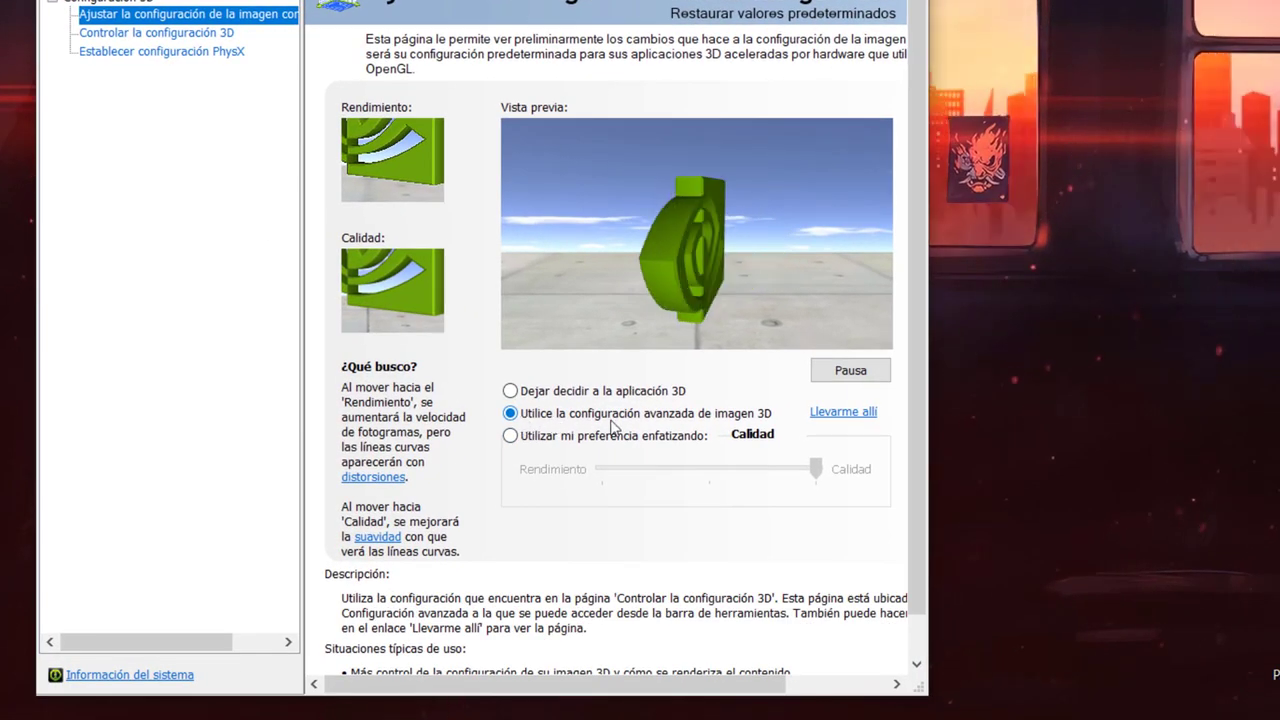
pyautogui.click(860, 413)
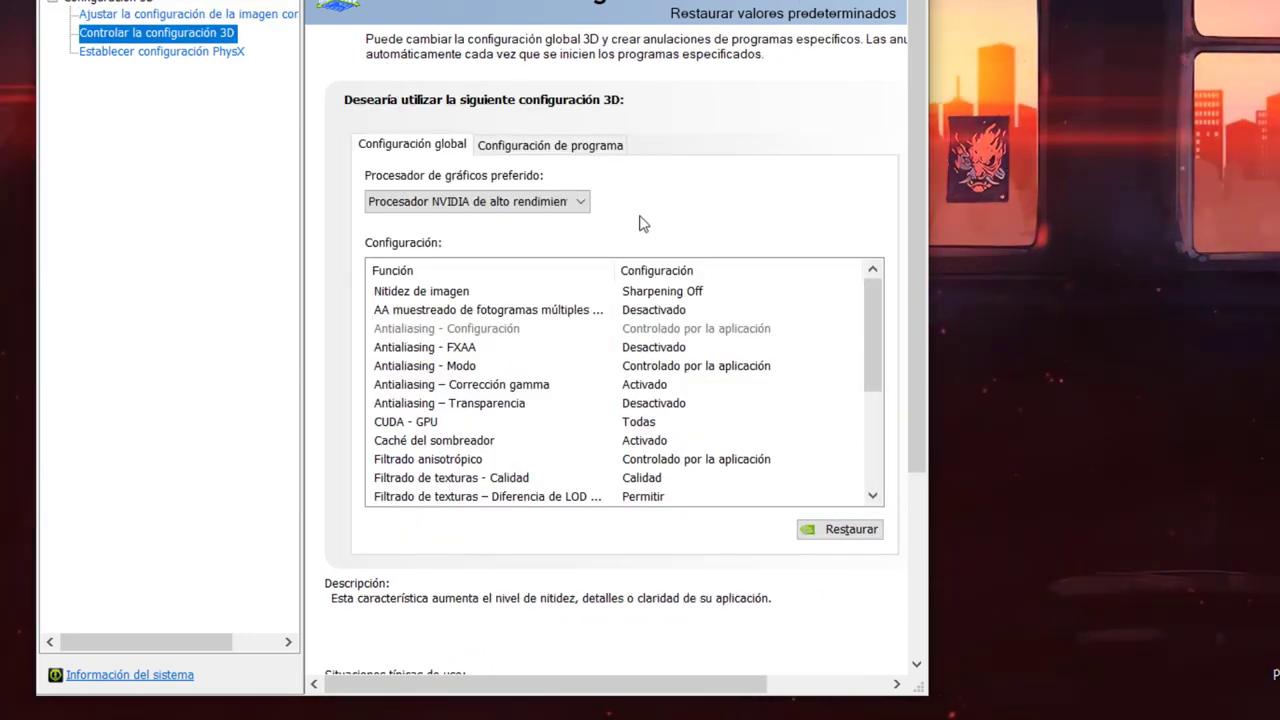
# Switch to the per-program 3D settings and review the list of programs to customise
pyautogui.click(543, 150)
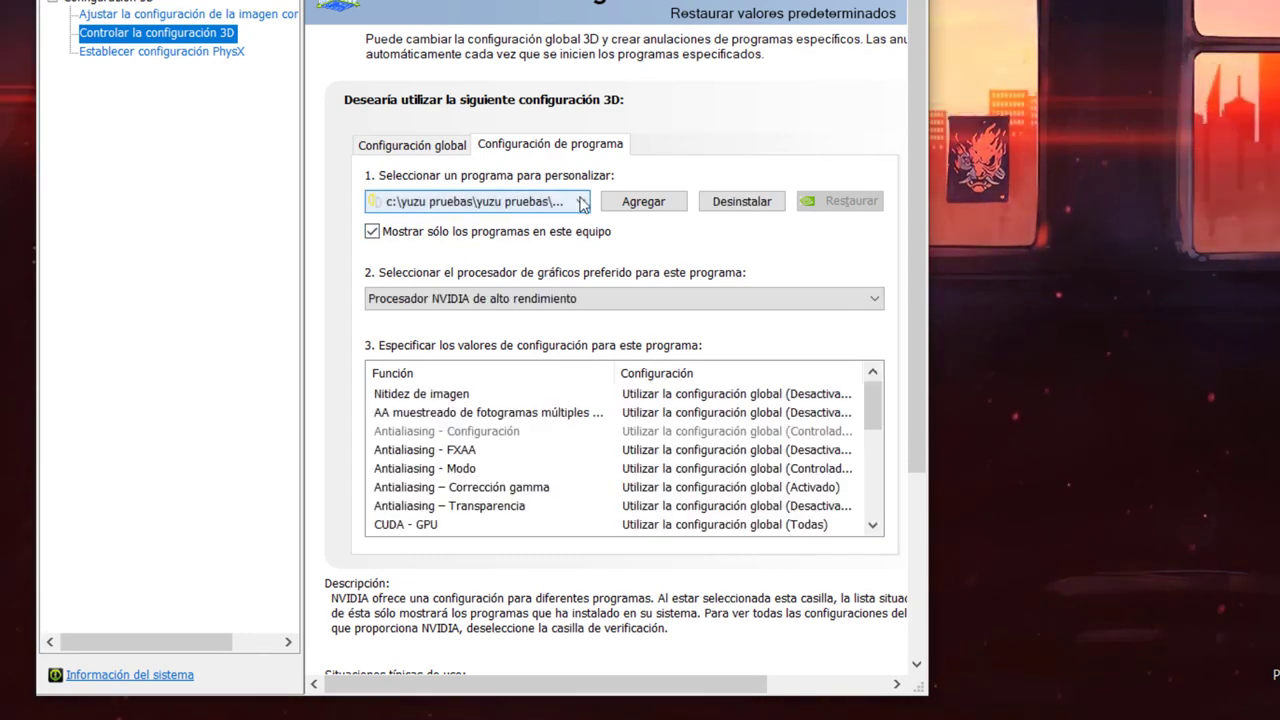
pyautogui.click(583, 203)
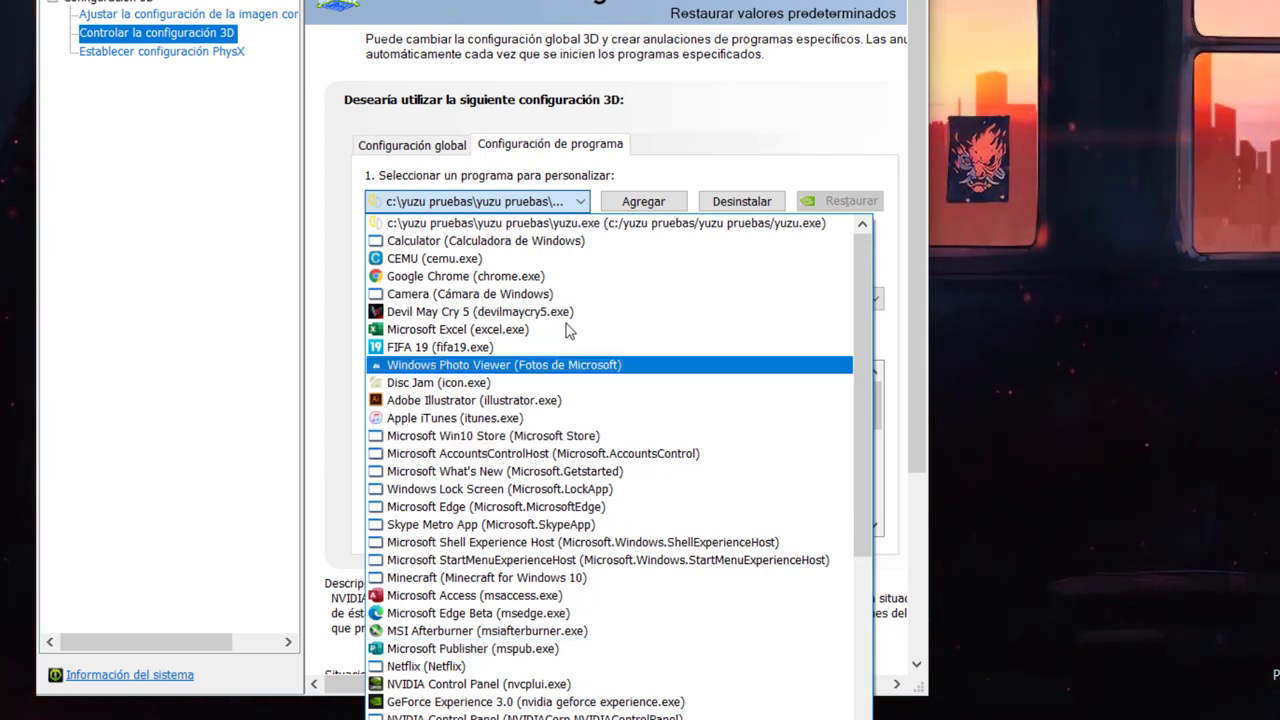
pyautogui.click(660, 168)
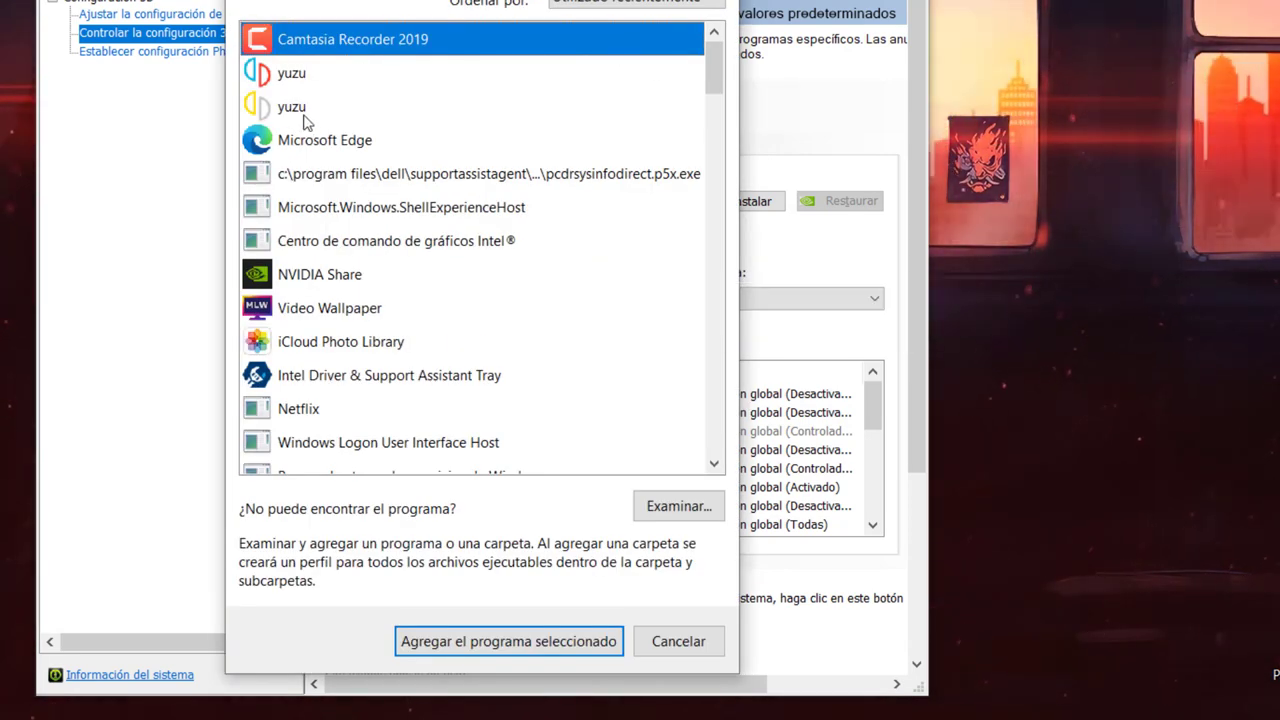
# Select the yuzu entry located in c:\yuzu pruebas\yuzu pruebas in the add-program list and look through the other programs
pyautogui.moveTo(298, 114)
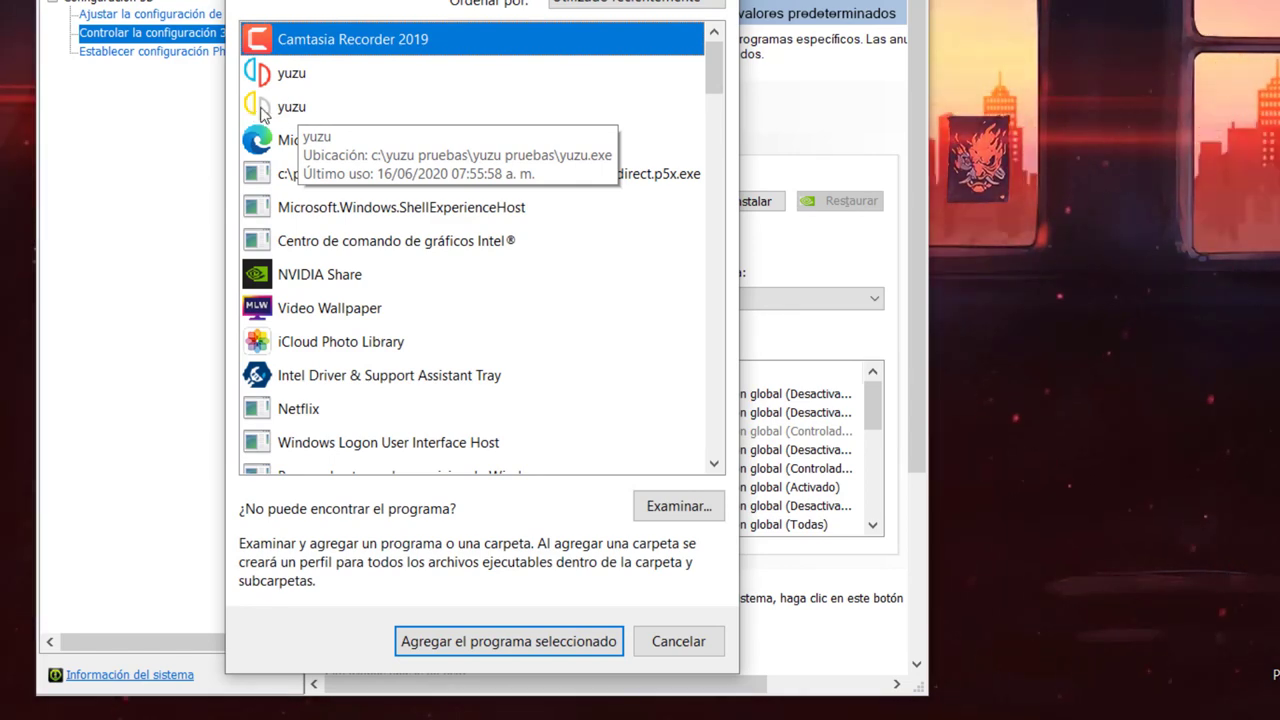
pyautogui.moveTo(292, 86)
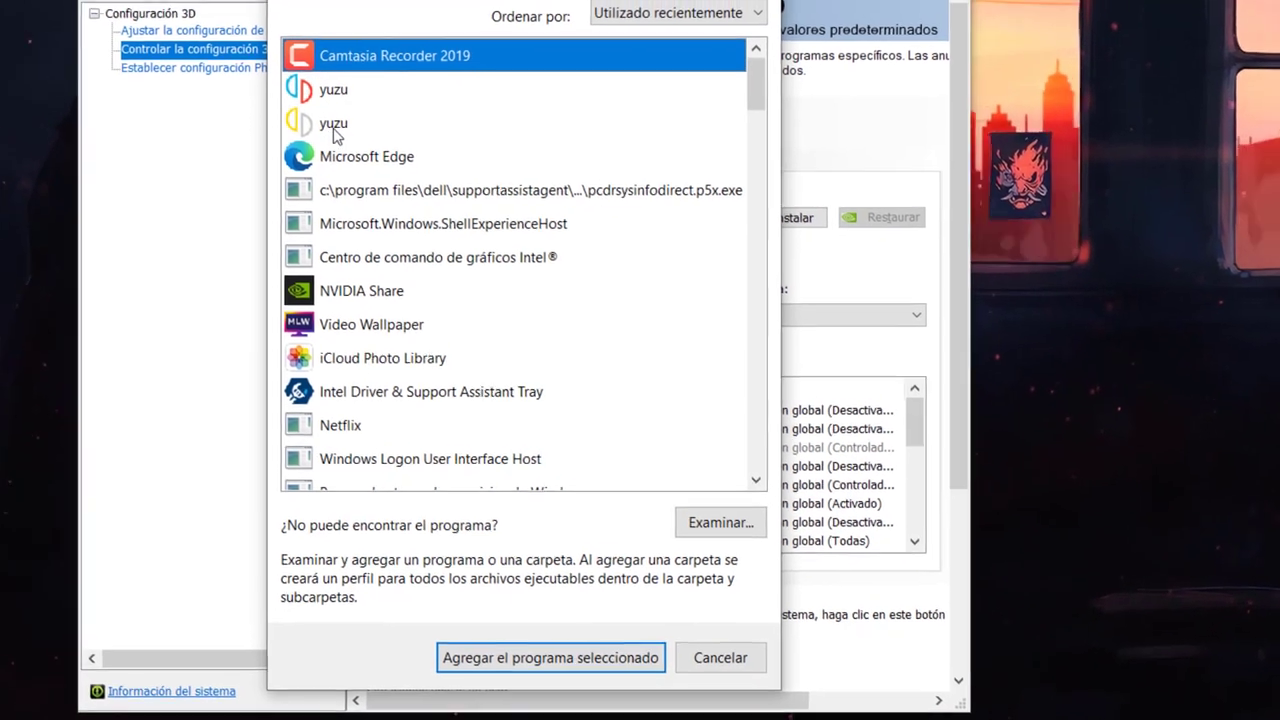
pyautogui.click(290, 106)
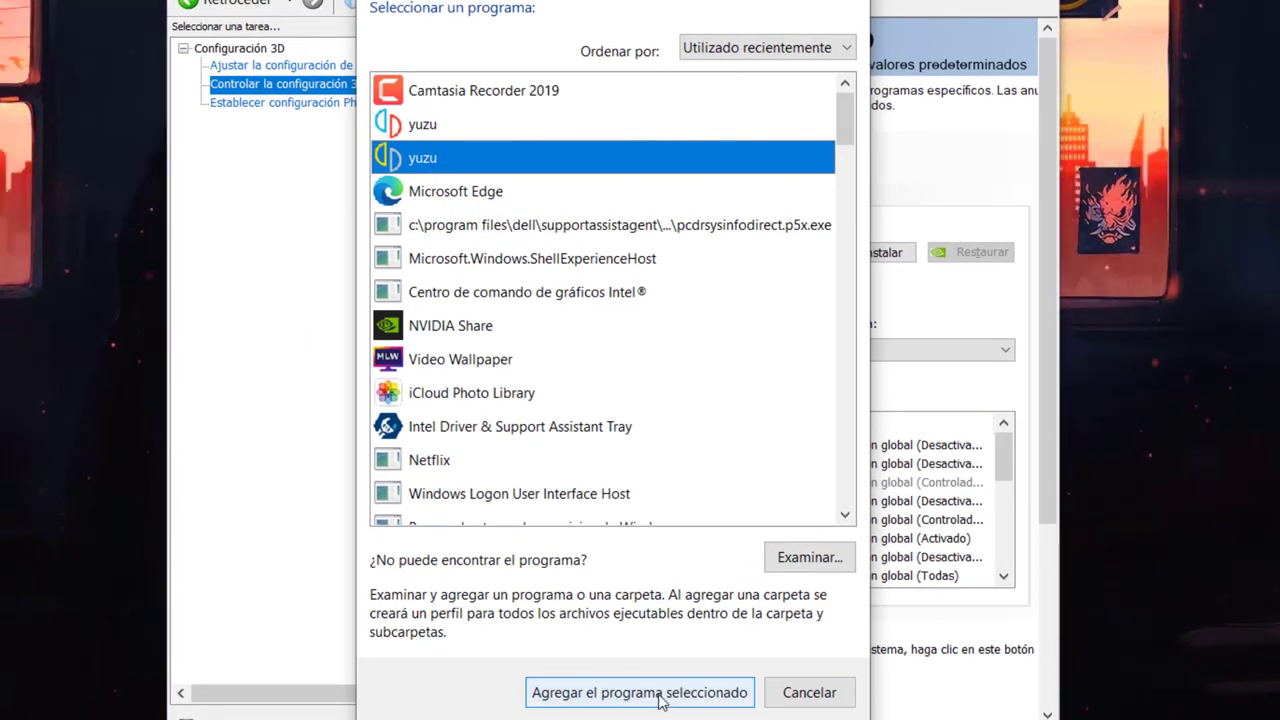
pyautogui.scroll(-3, 550, 291)
pyautogui.scroll(-6, 550, 295)
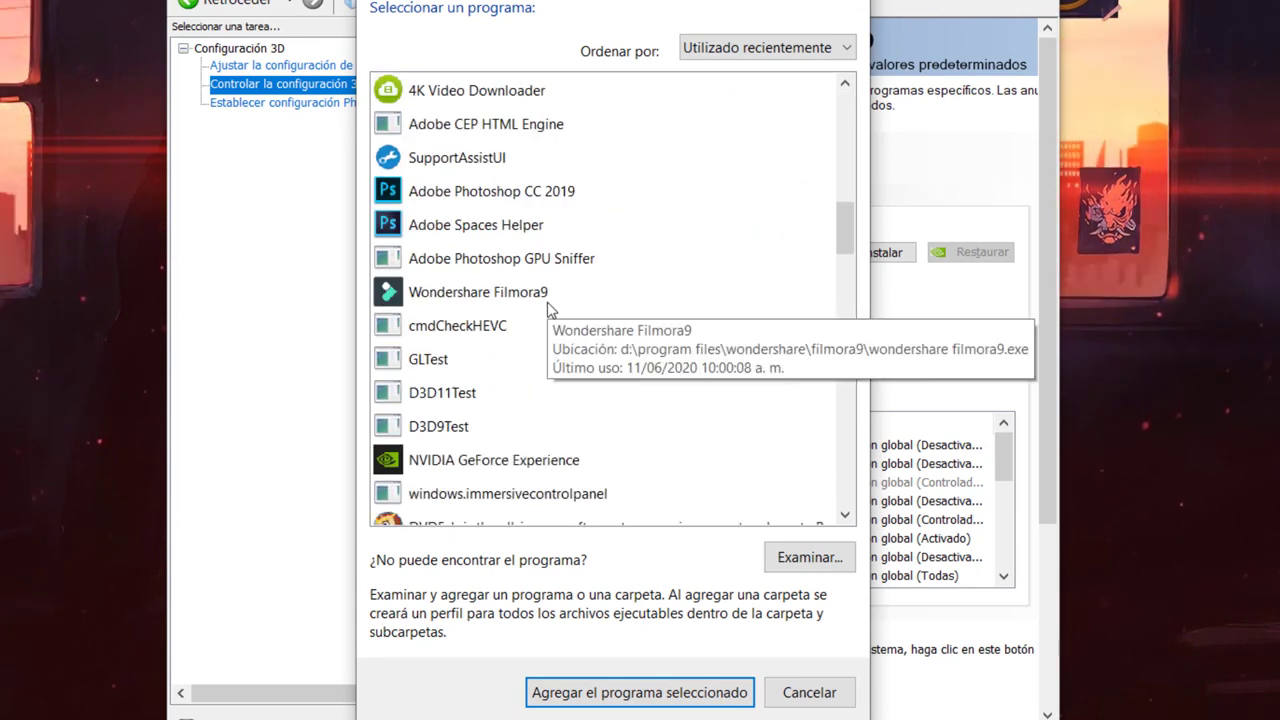
pyautogui.scroll(10, 551, 309)
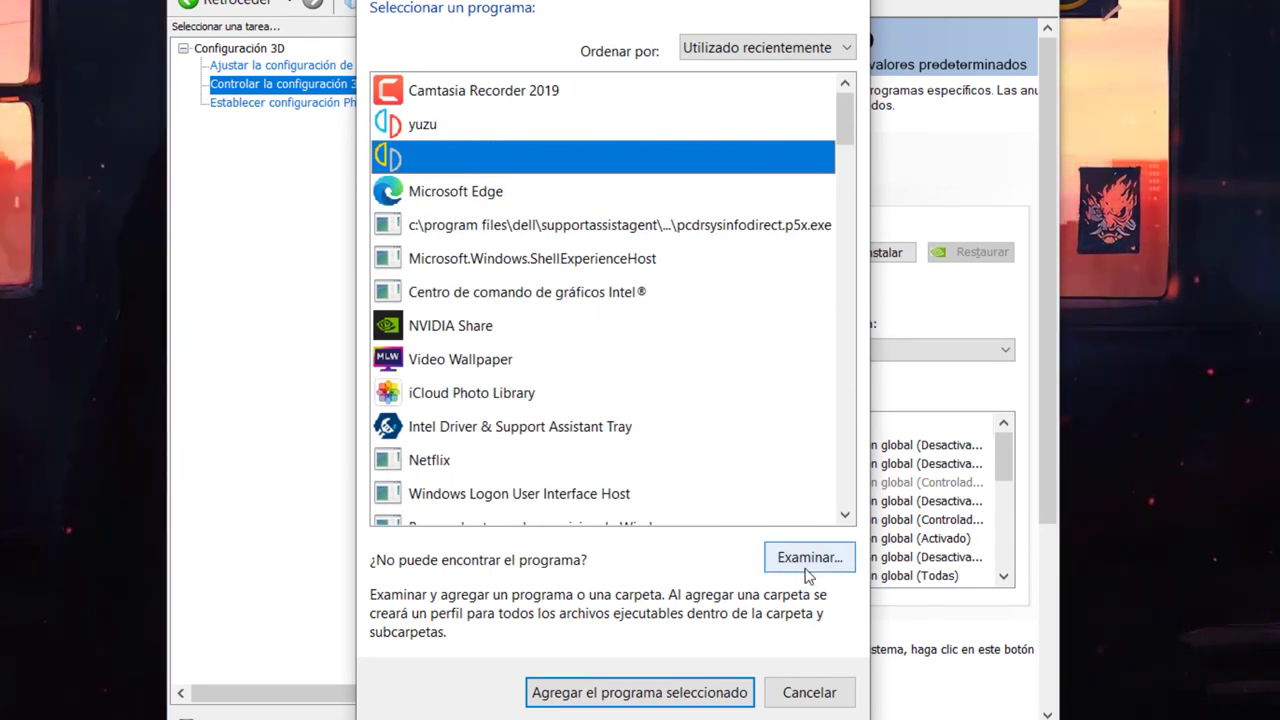
# Browse to C:\Yuzu Pruebas\Yuzu Pruebas and open the yuzu executable as the program to add
pyautogui.click(808, 568)
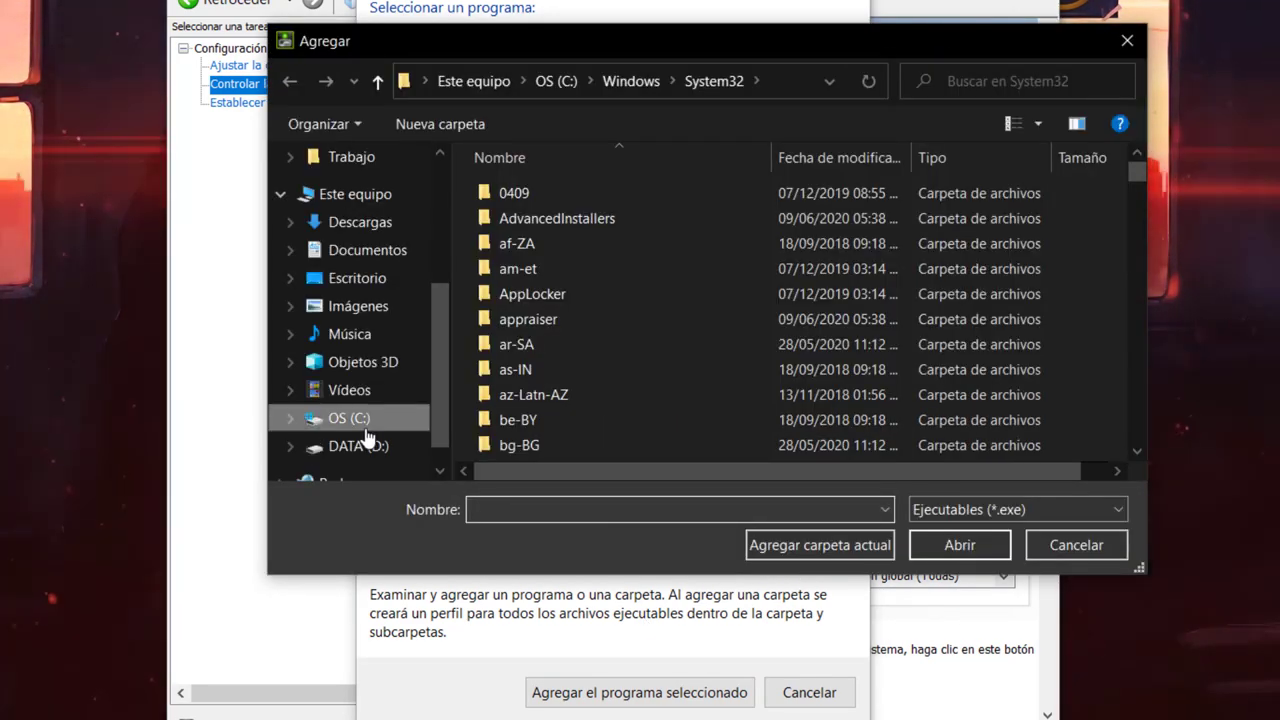
pyautogui.click(368, 428)
pyautogui.scroll(-2, 617, 375)
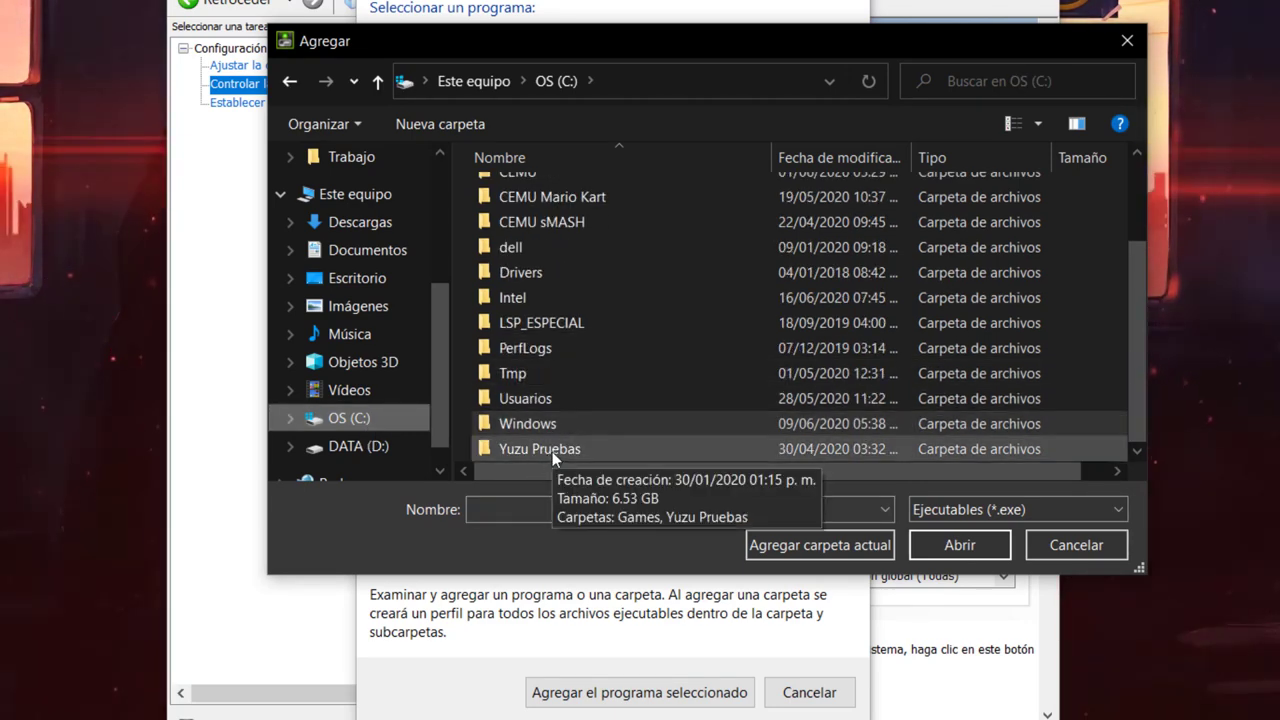
pyautogui.click(552, 449)
pyautogui.doubleClick(552, 451)
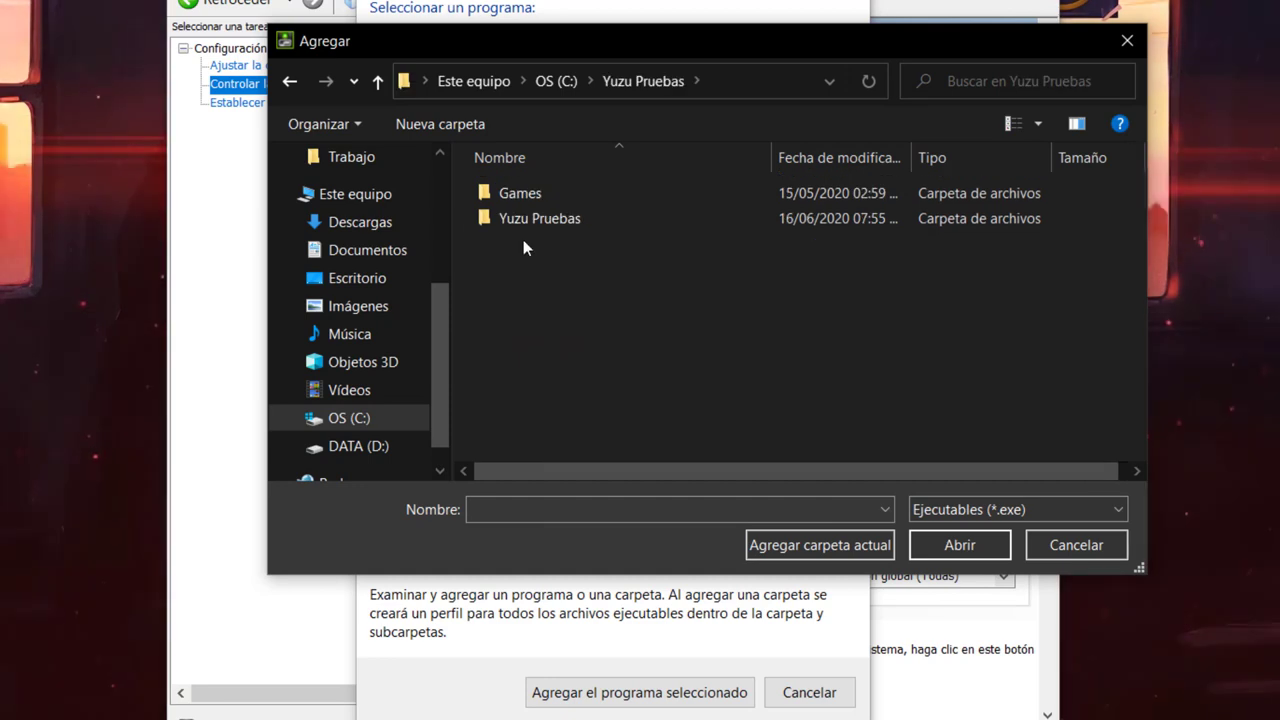
pyautogui.doubleClick(531, 225)
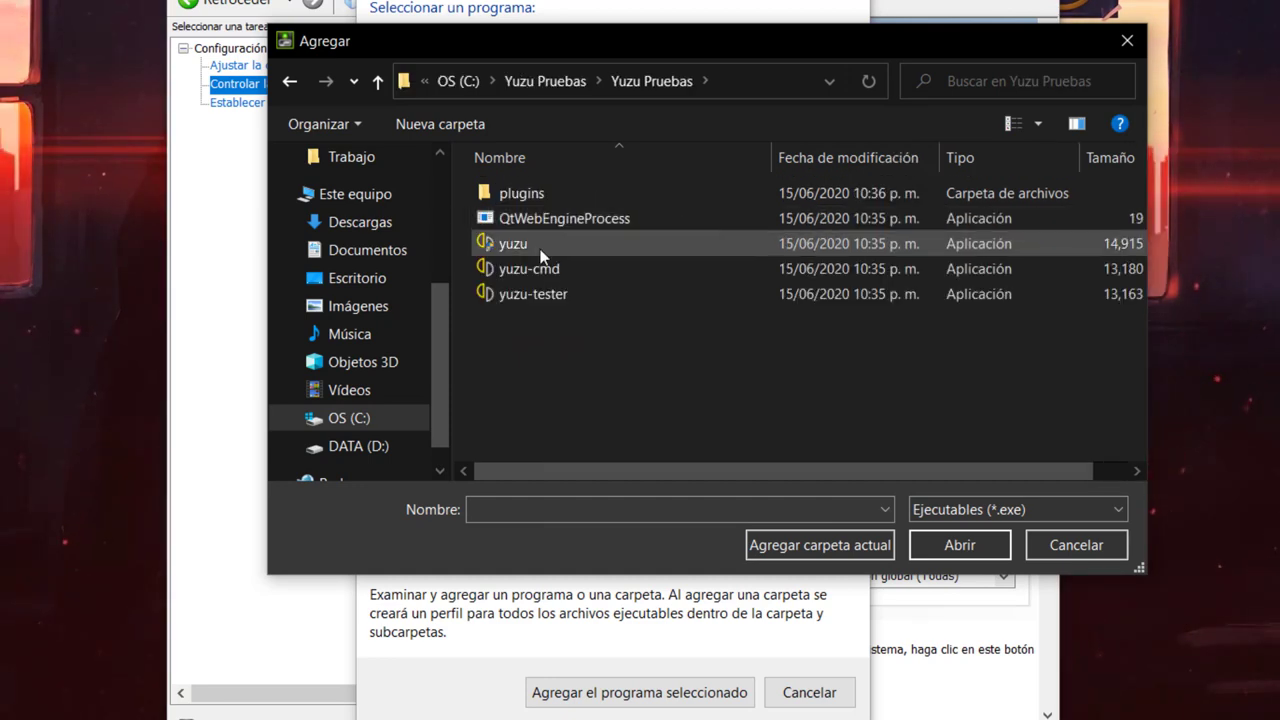
pyautogui.click(516, 248)
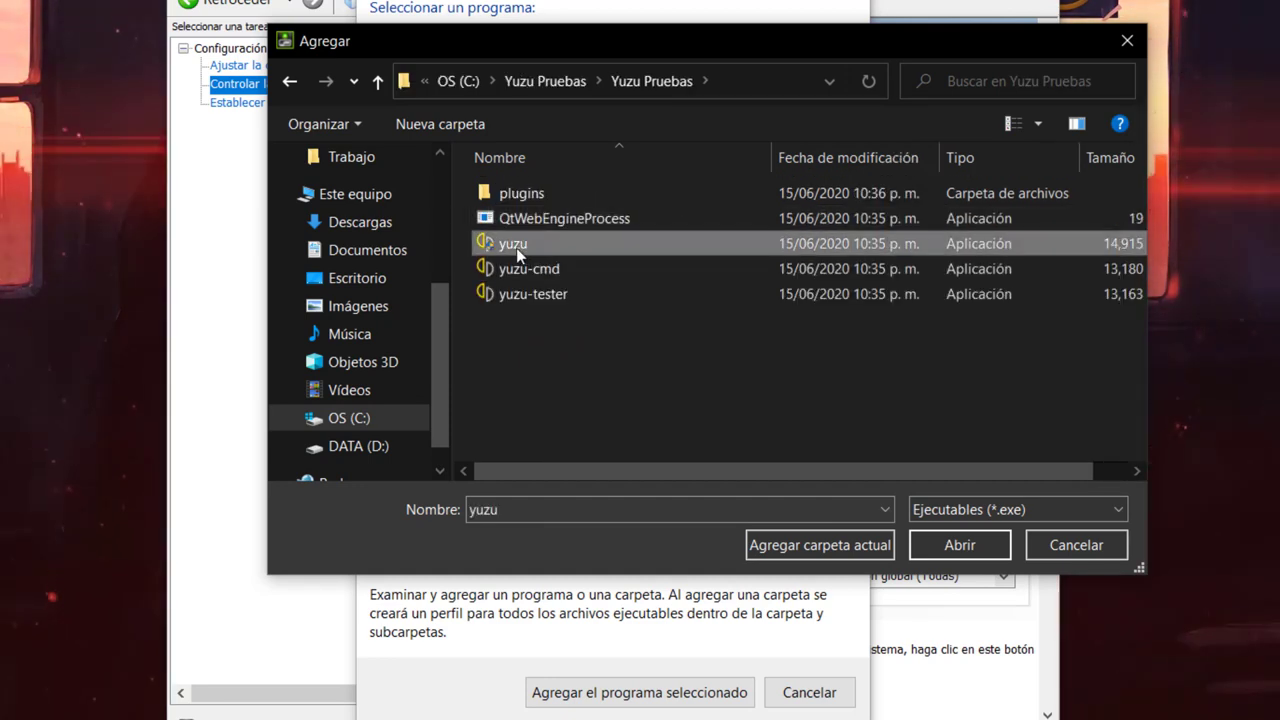
pyautogui.click(945, 552)
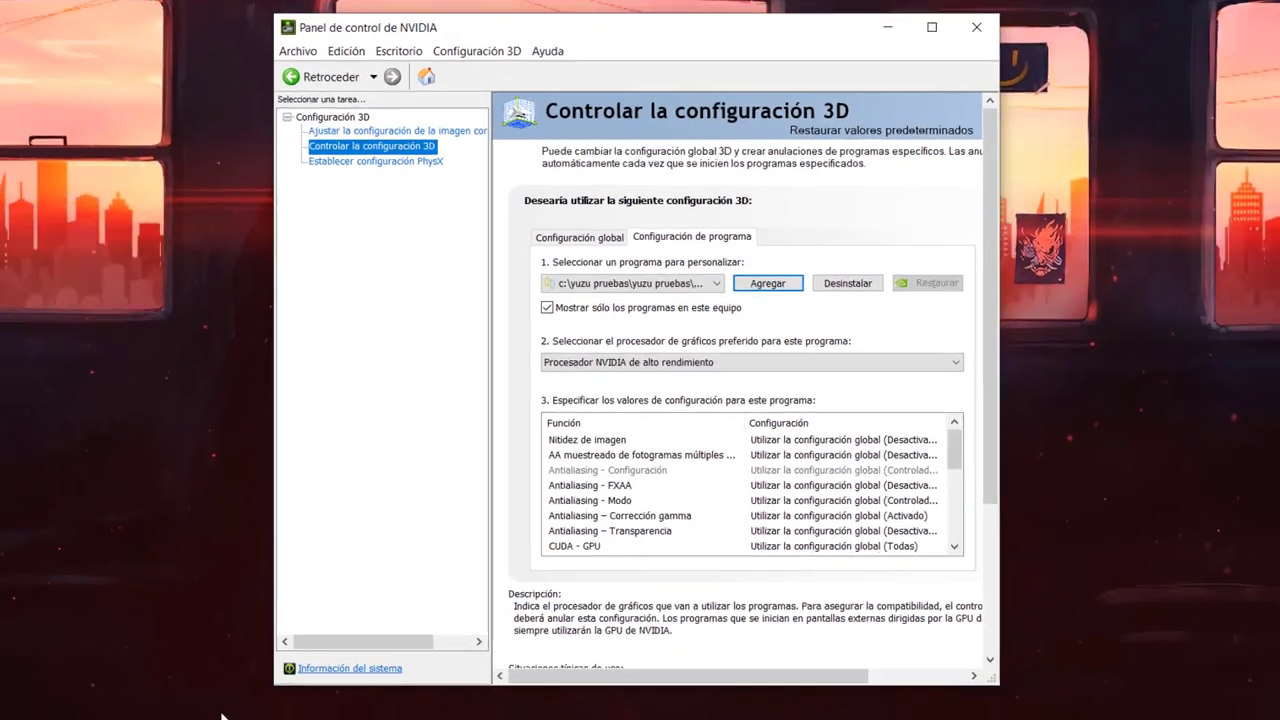
# Start browsing for another program to add, switch to yuzu and open the yuzu folder from it
pyautogui.moveTo(268, 701)
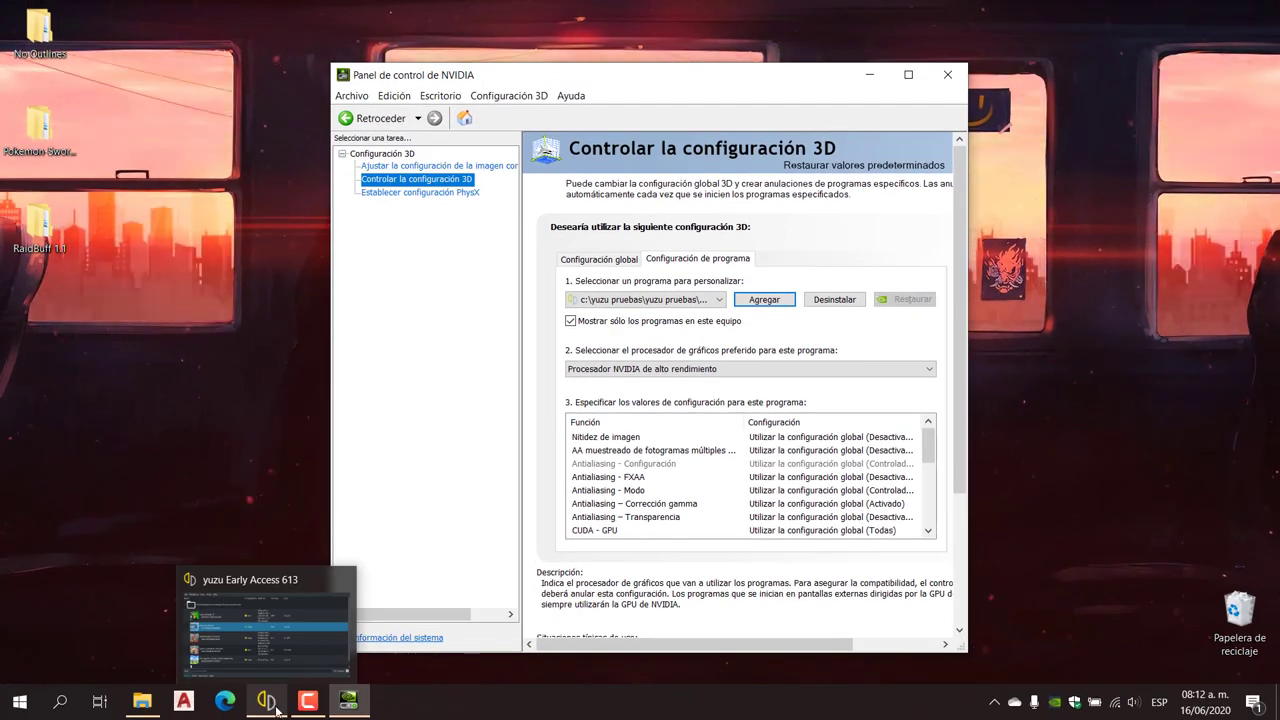
pyautogui.click(758, 308)
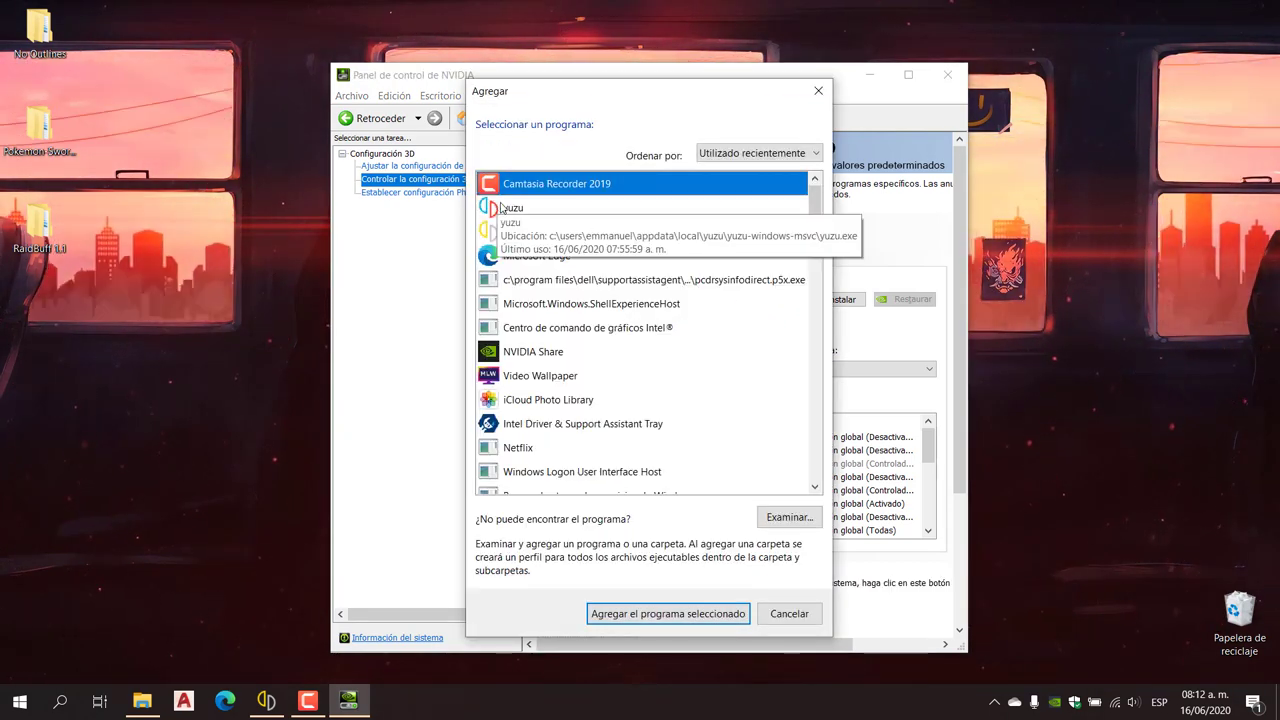
pyautogui.click(785, 517)
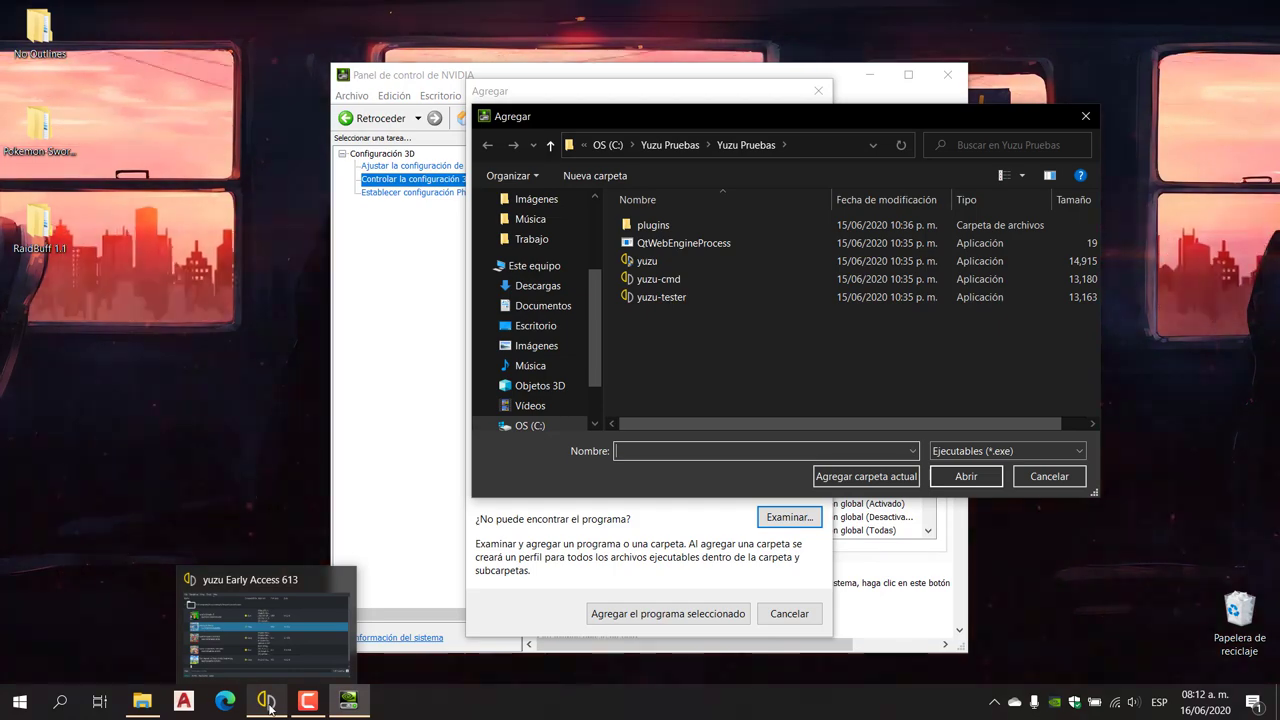
pyautogui.click(267, 704)
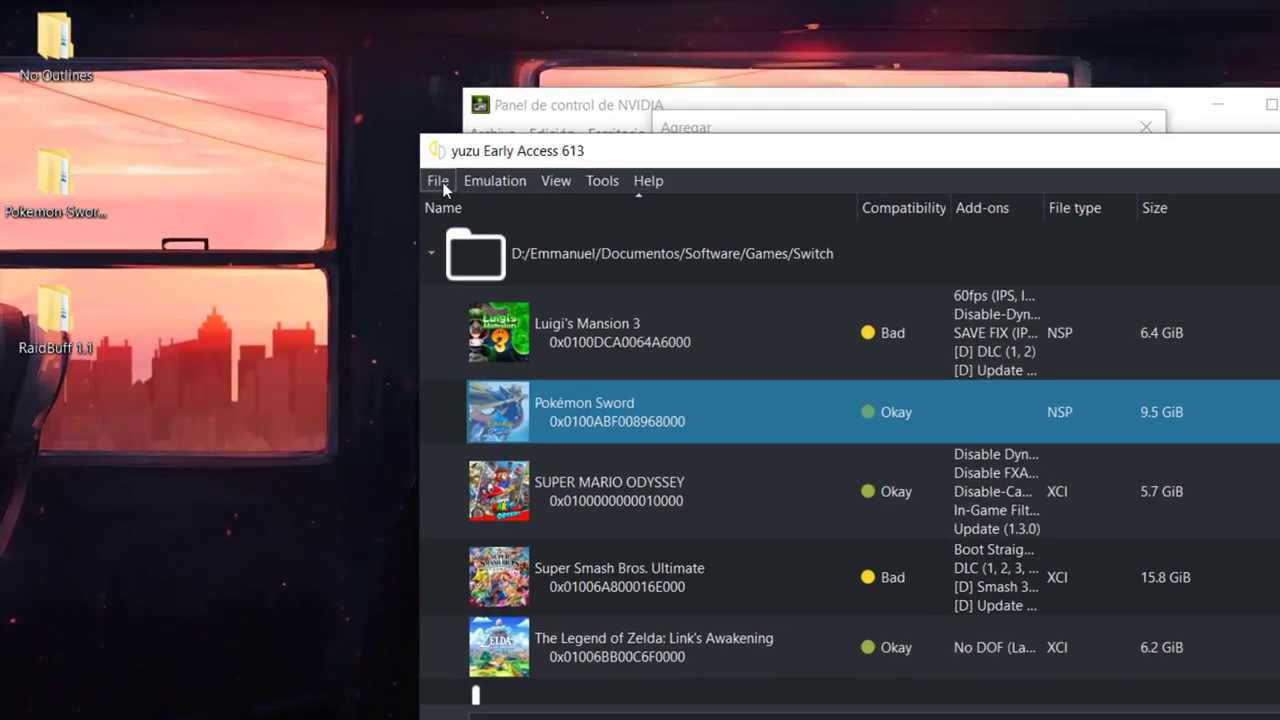
pyautogui.click(326, 129)
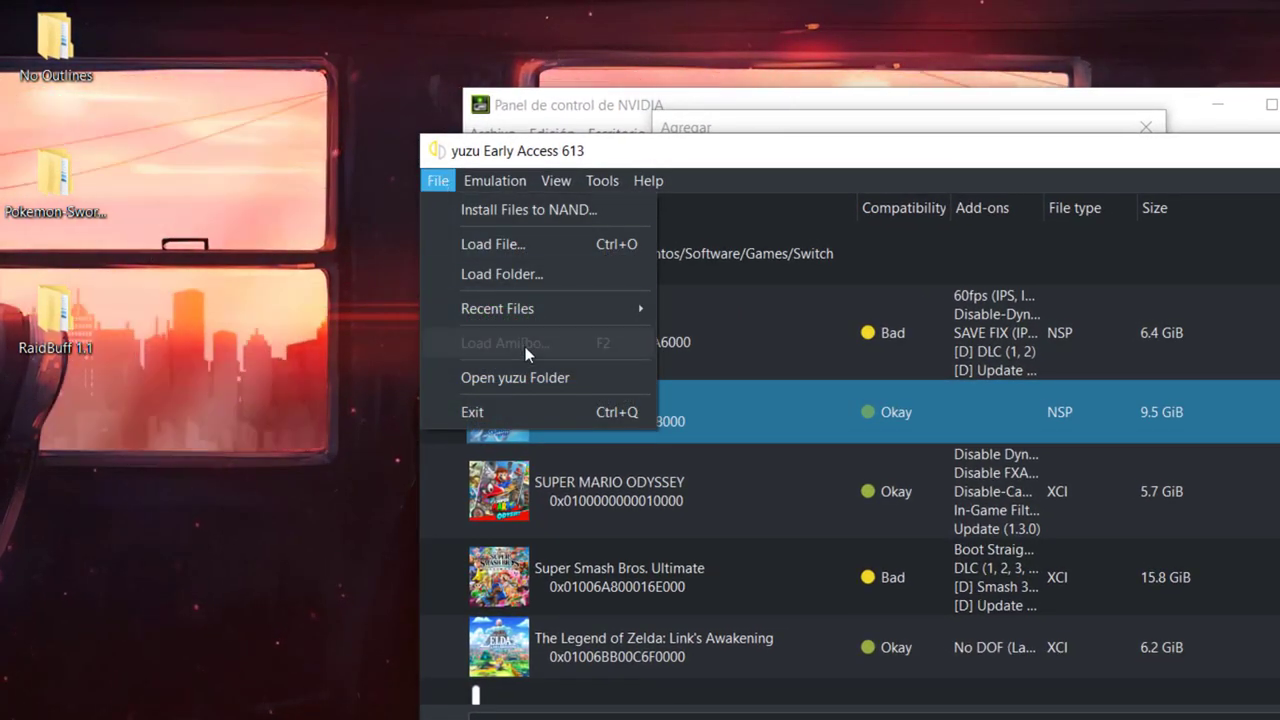
pyautogui.click(520, 380)
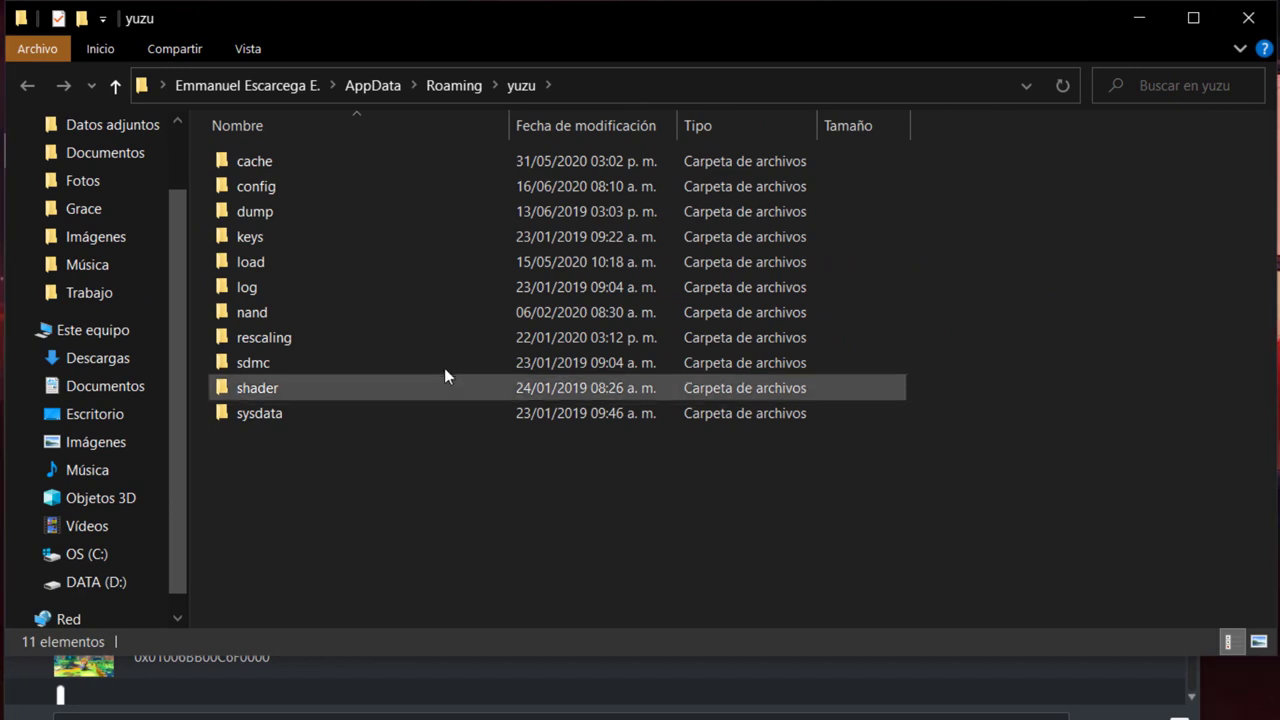
# Go from the yuzu folder to AppData\Local\yuzu\yuzu-windows-msvc and locate the yuzu executable
pyautogui.click(372, 87)
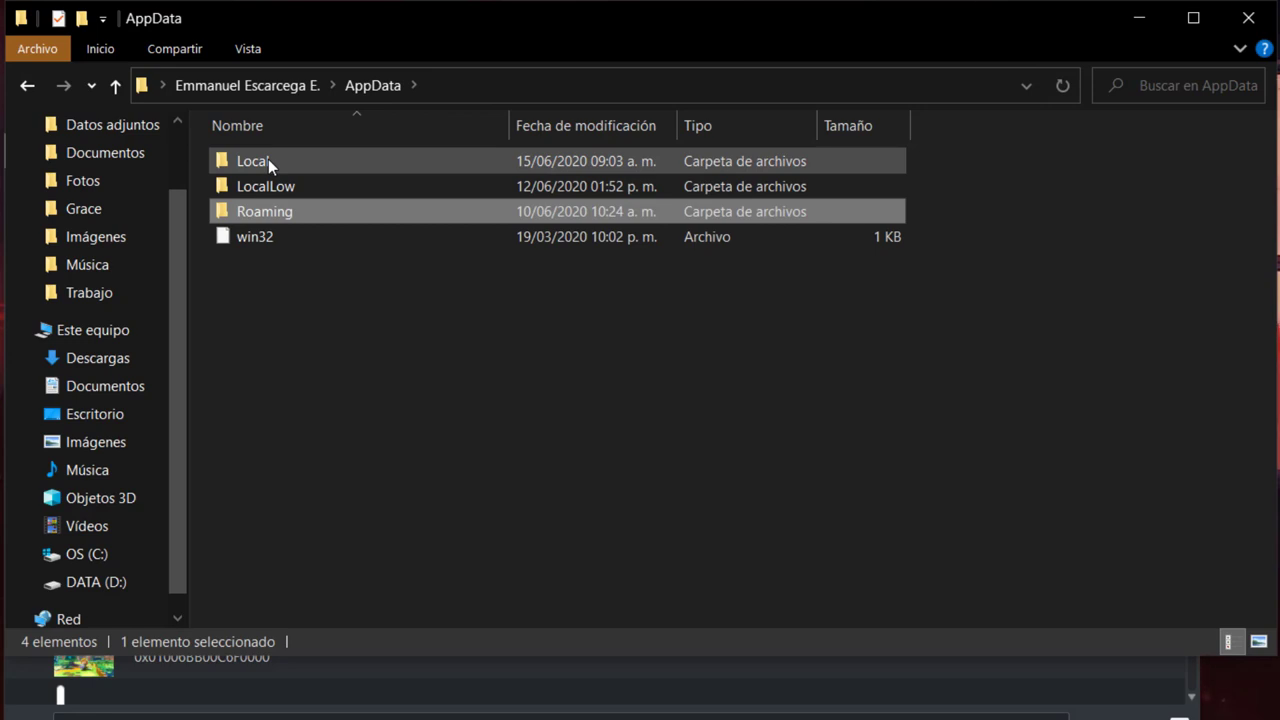
pyautogui.doubleClick(268, 160)
pyautogui.scroll(-10, 340, 303)
pyautogui.scroll(-8, 362, 428)
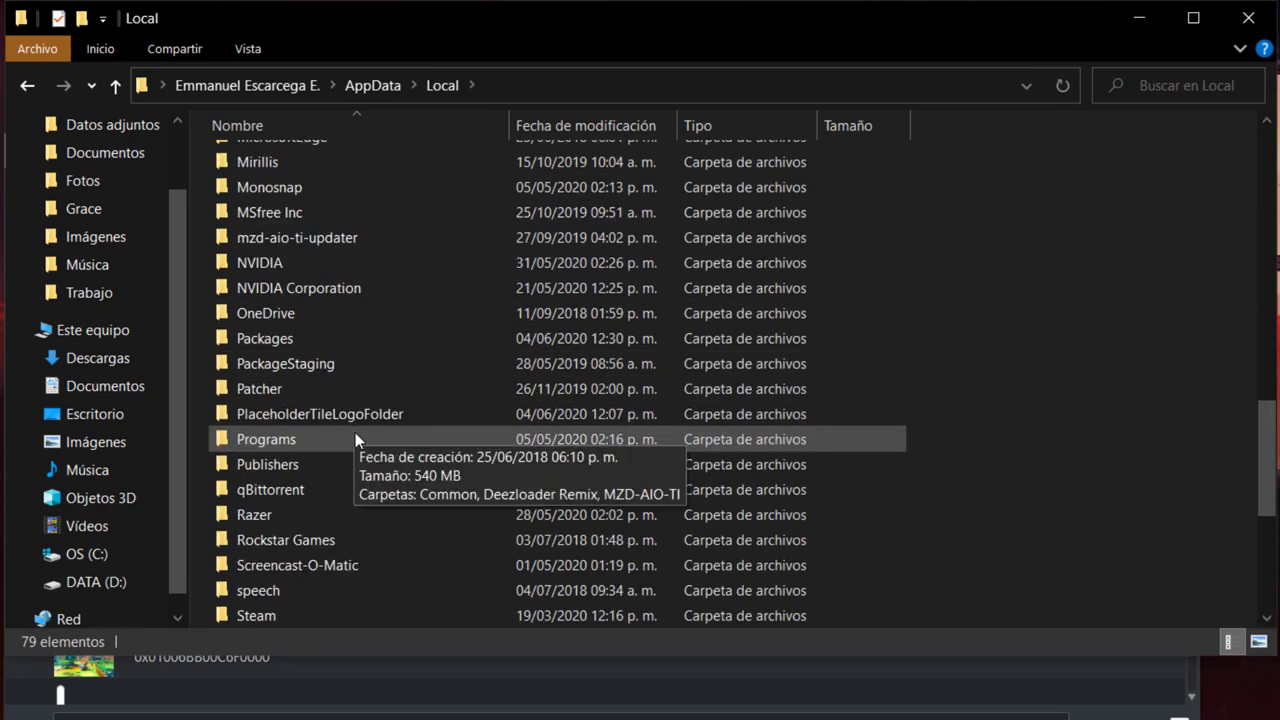
pyautogui.doubleClick(253, 566)
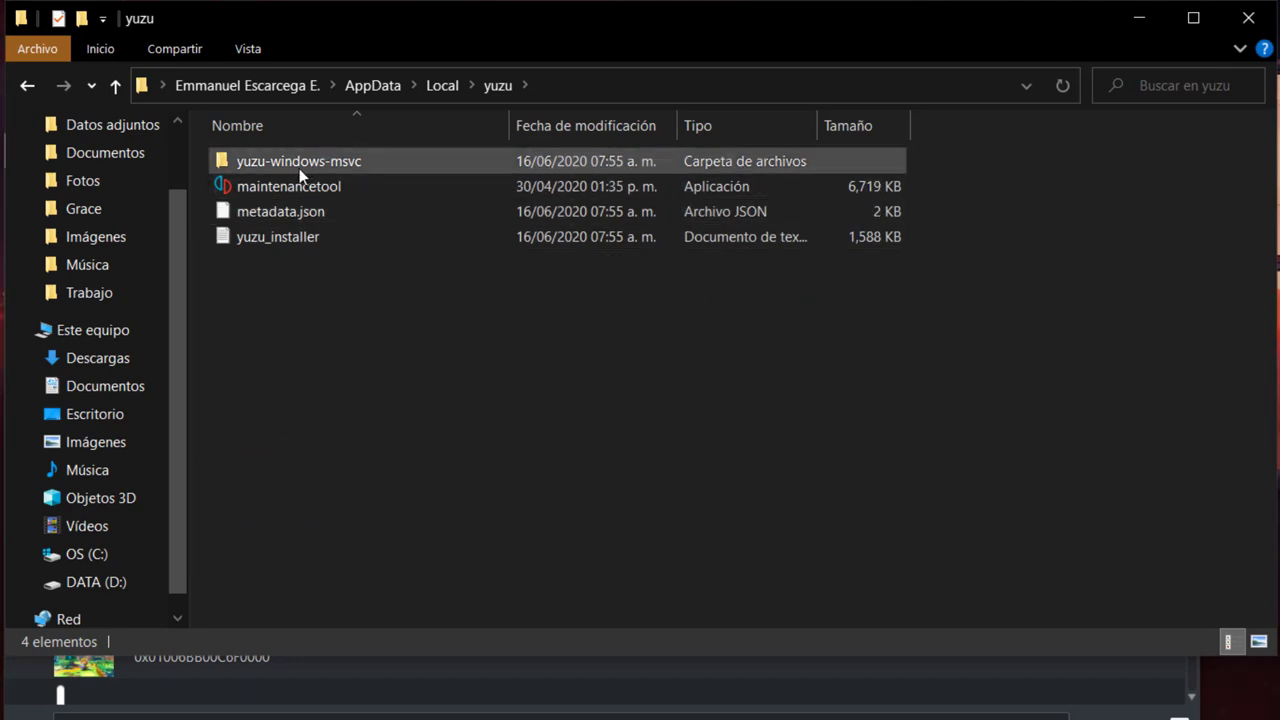
pyautogui.moveTo(310, 172)
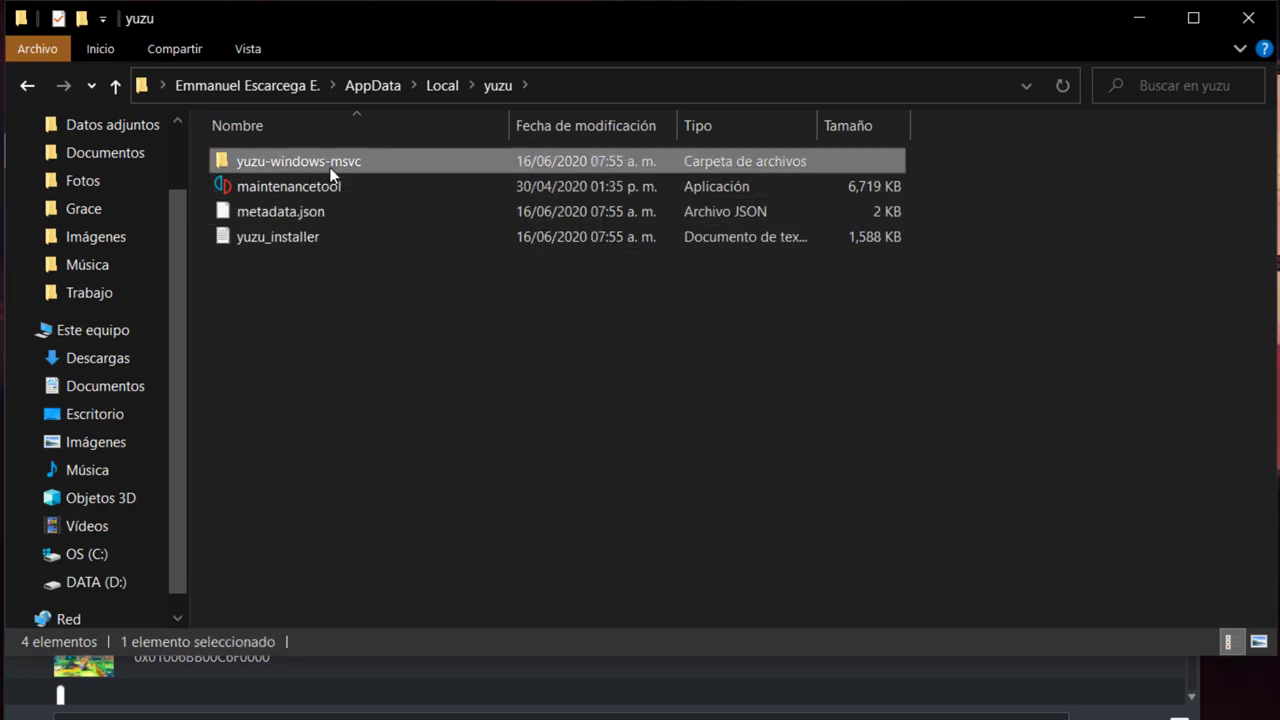
pyautogui.doubleClick(331, 174)
pyautogui.scroll(-4, 366, 311)
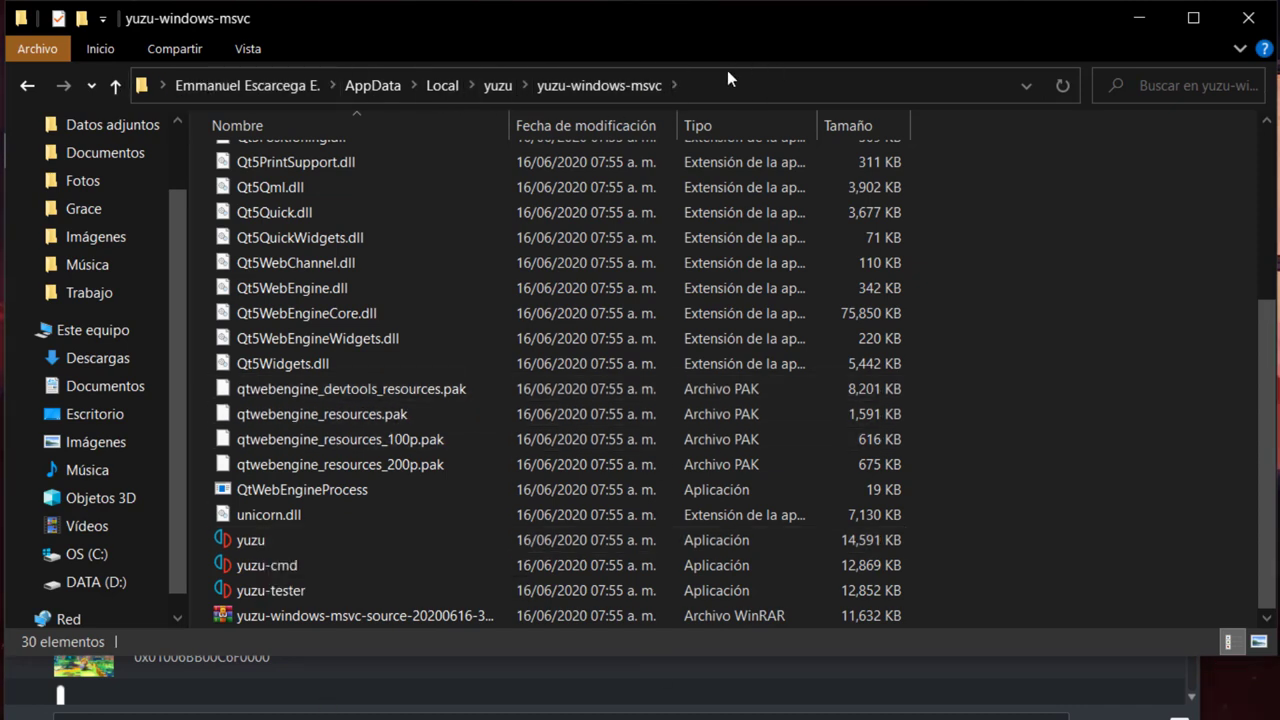
# Copy the full path of the yuzu-windows-msvc folder and close the folder window
pyautogui.click(704, 88)
pyautogui.hotkey('ctrl', 'c')
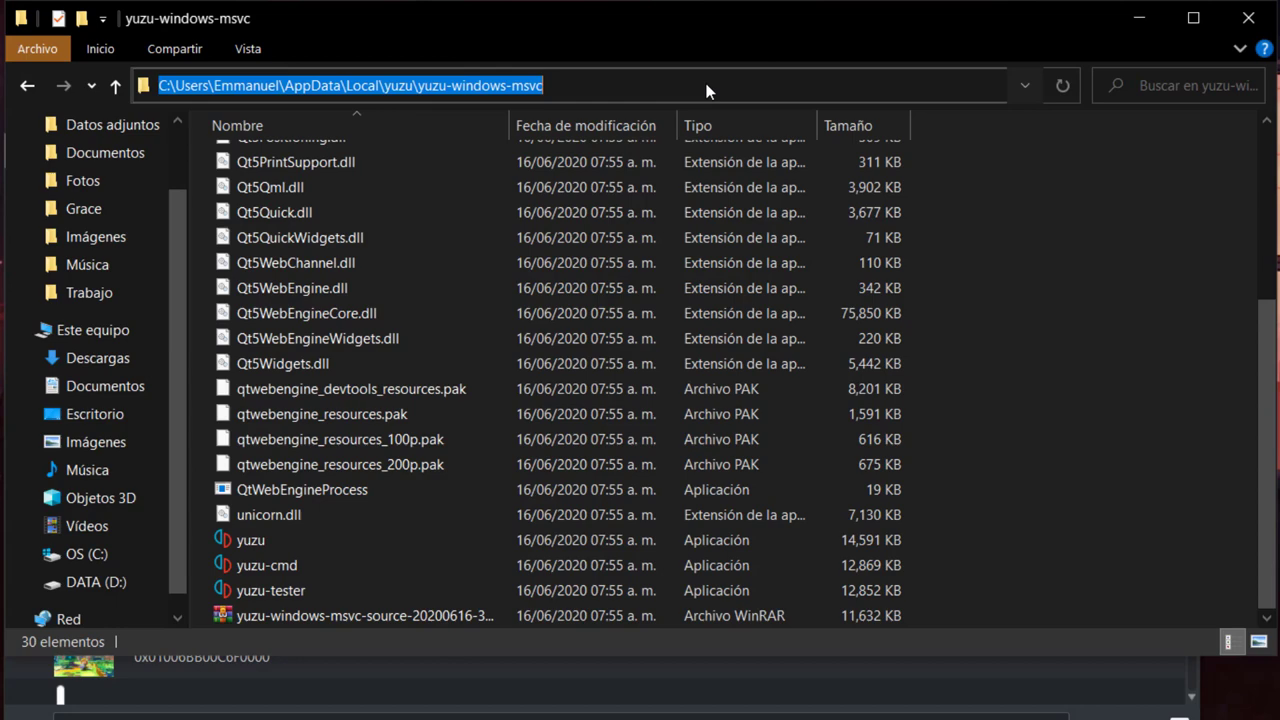
pyautogui.rightClick(470, 86)
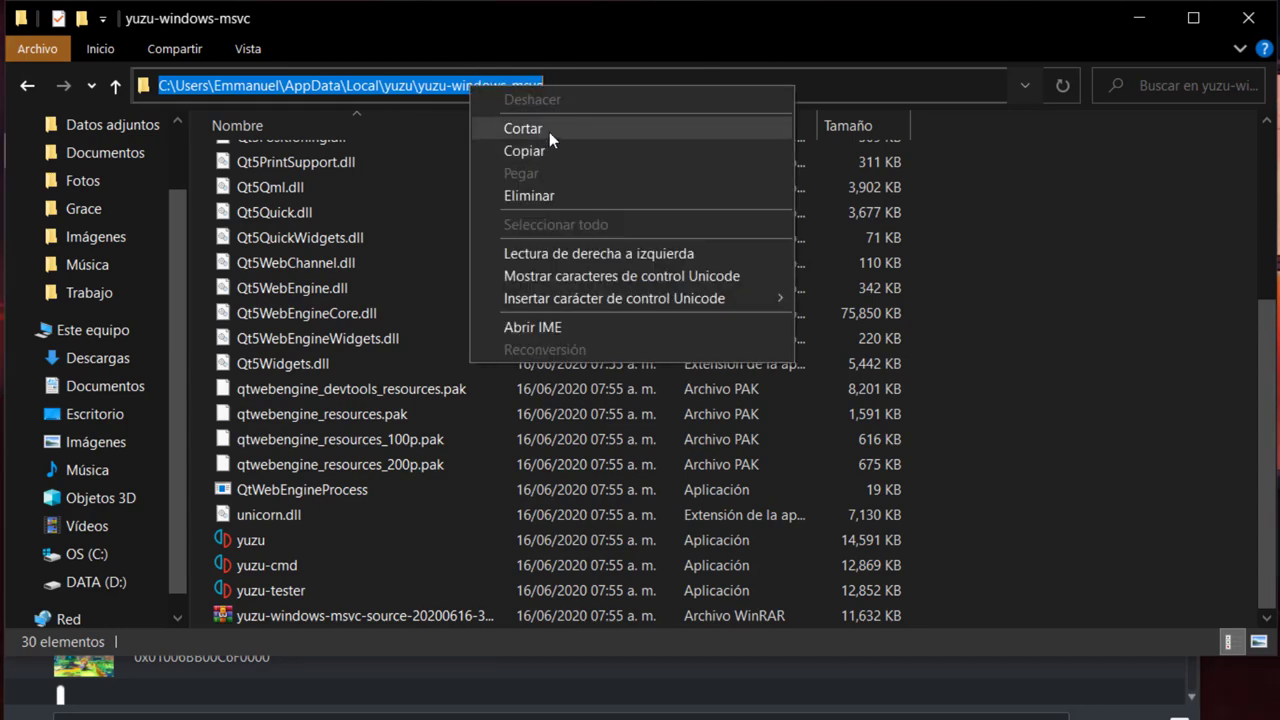
pyautogui.click(524, 155)
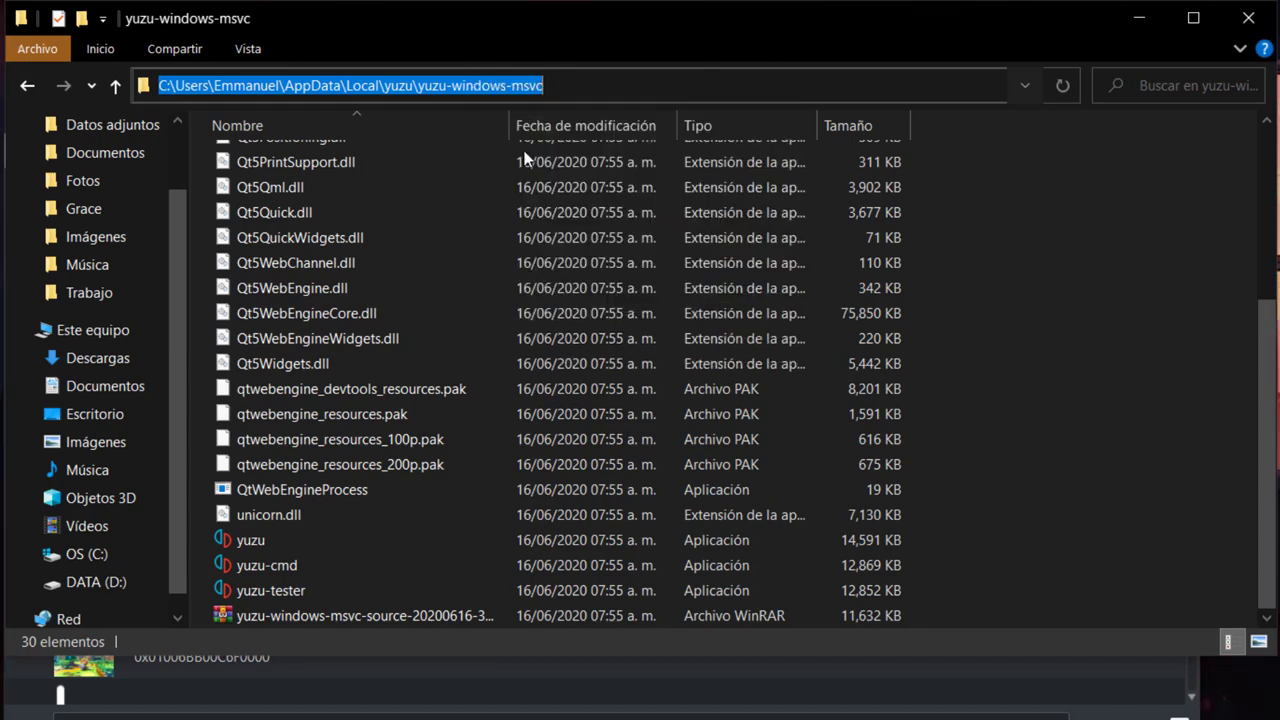
pyautogui.click(1233, 20)
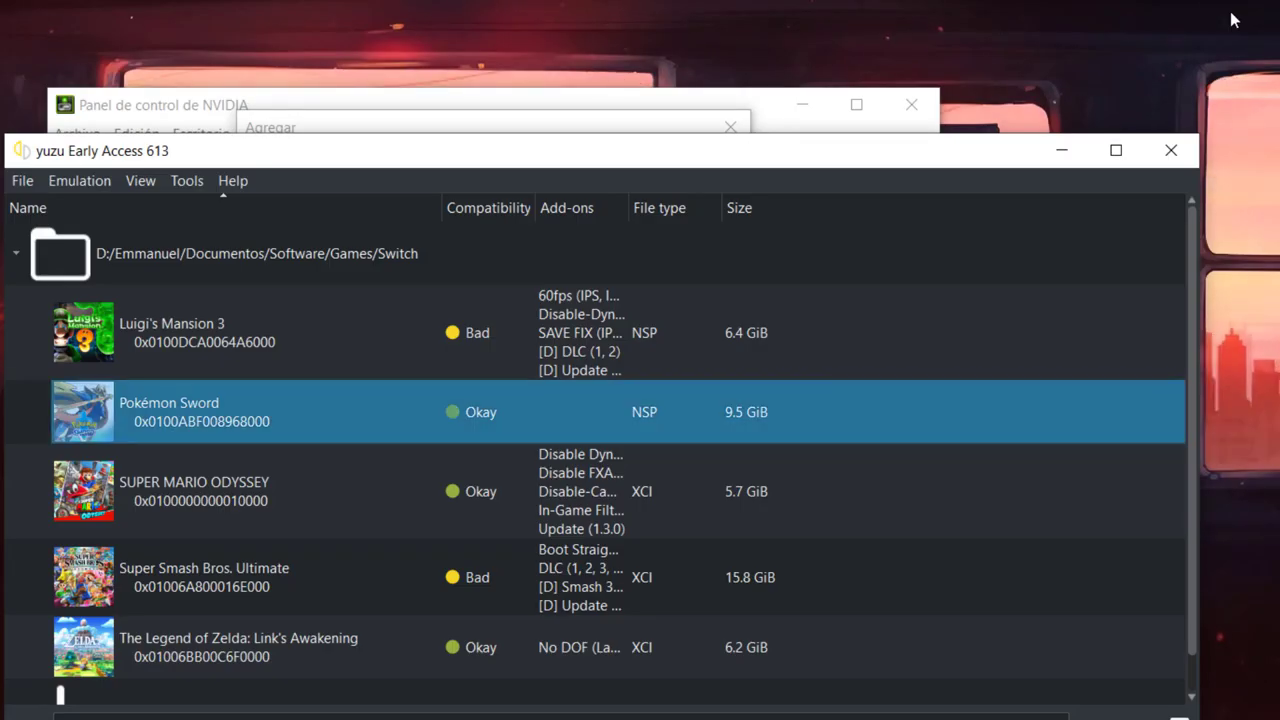
# Minimize yuzu, go to the copied path in the program browse dialog, select the yuzu executable, and cancel adding the program
pyautogui.click(1064, 150)
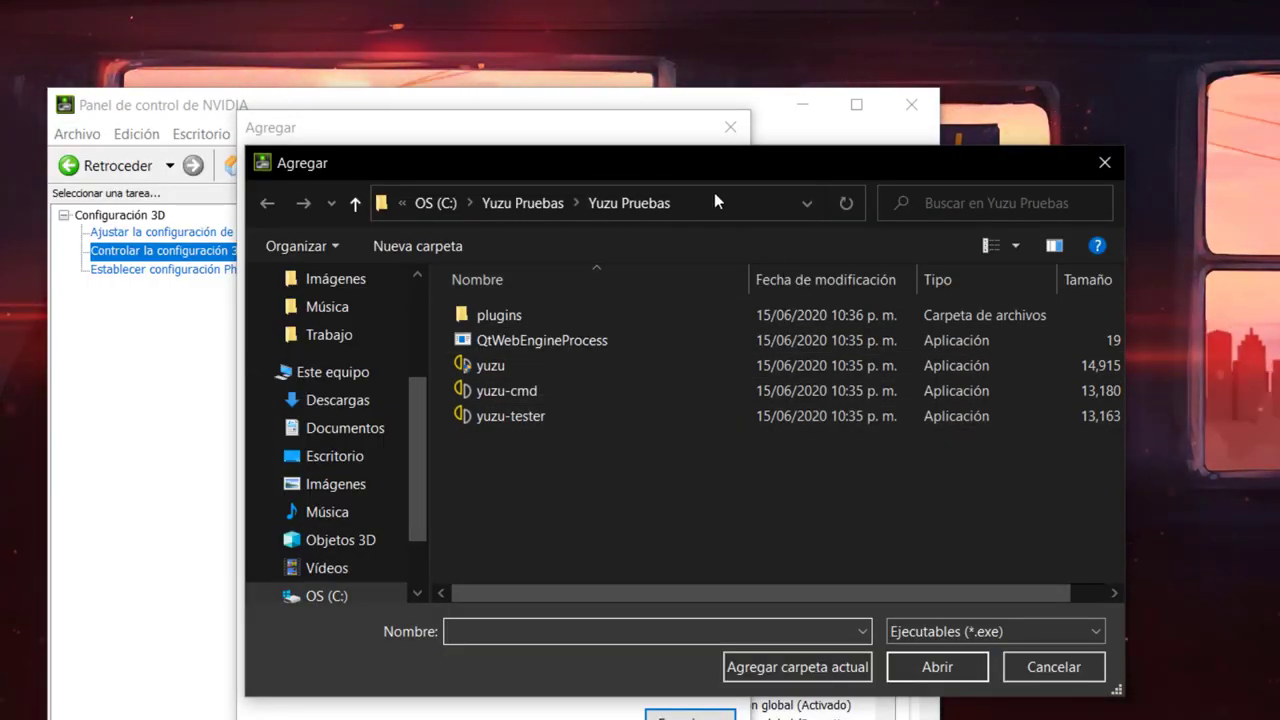
pyautogui.click(714, 202)
pyautogui.rightClick(550, 205)
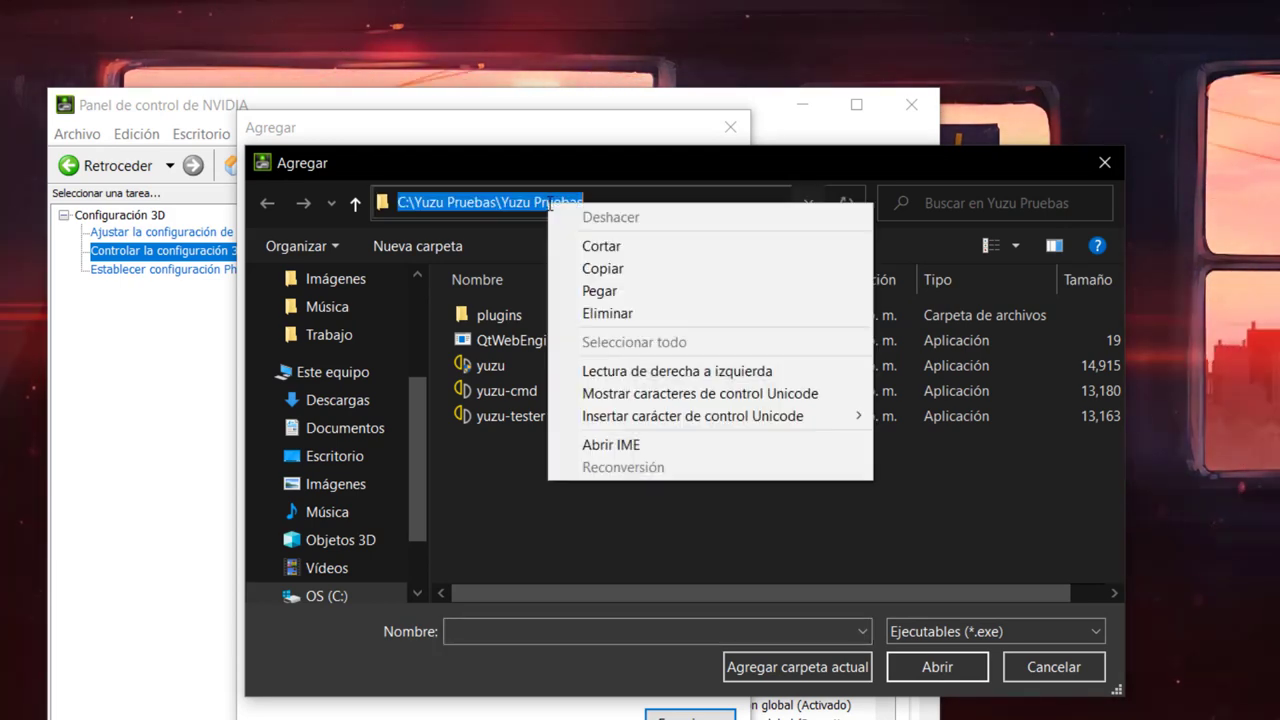
pyautogui.click(616, 291)
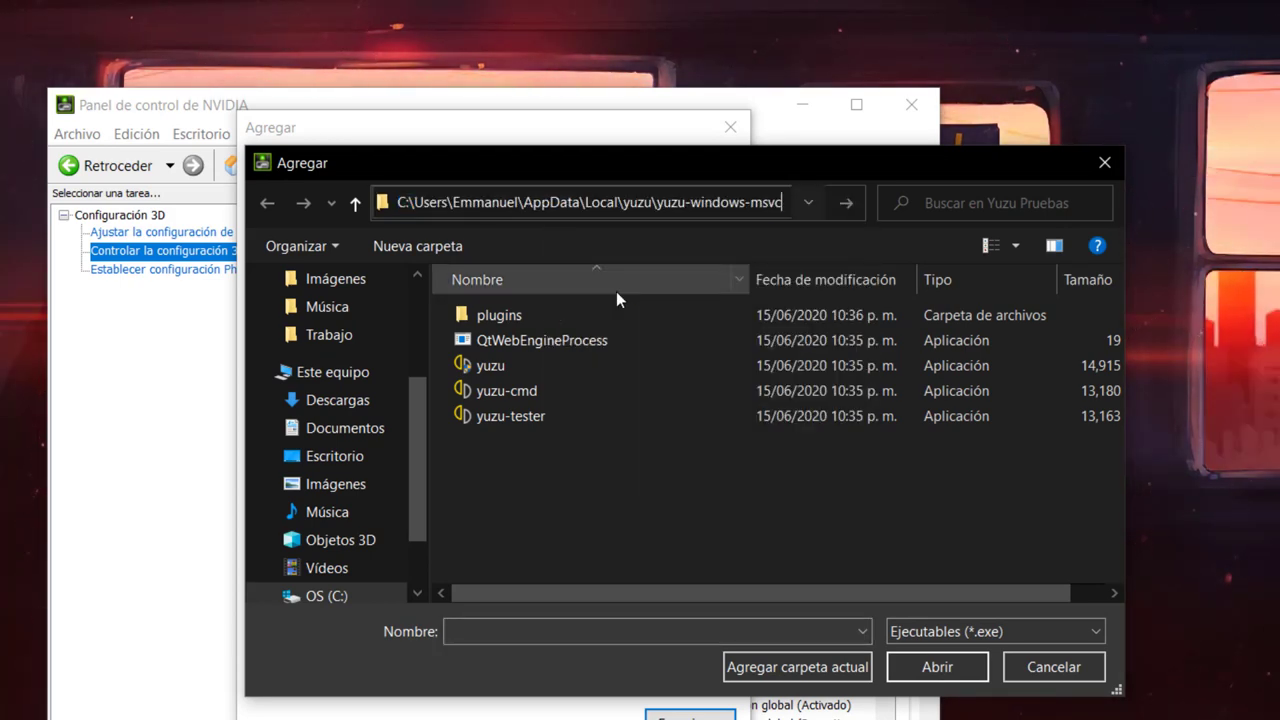
pyautogui.press('Return')
pyautogui.click(500, 369)
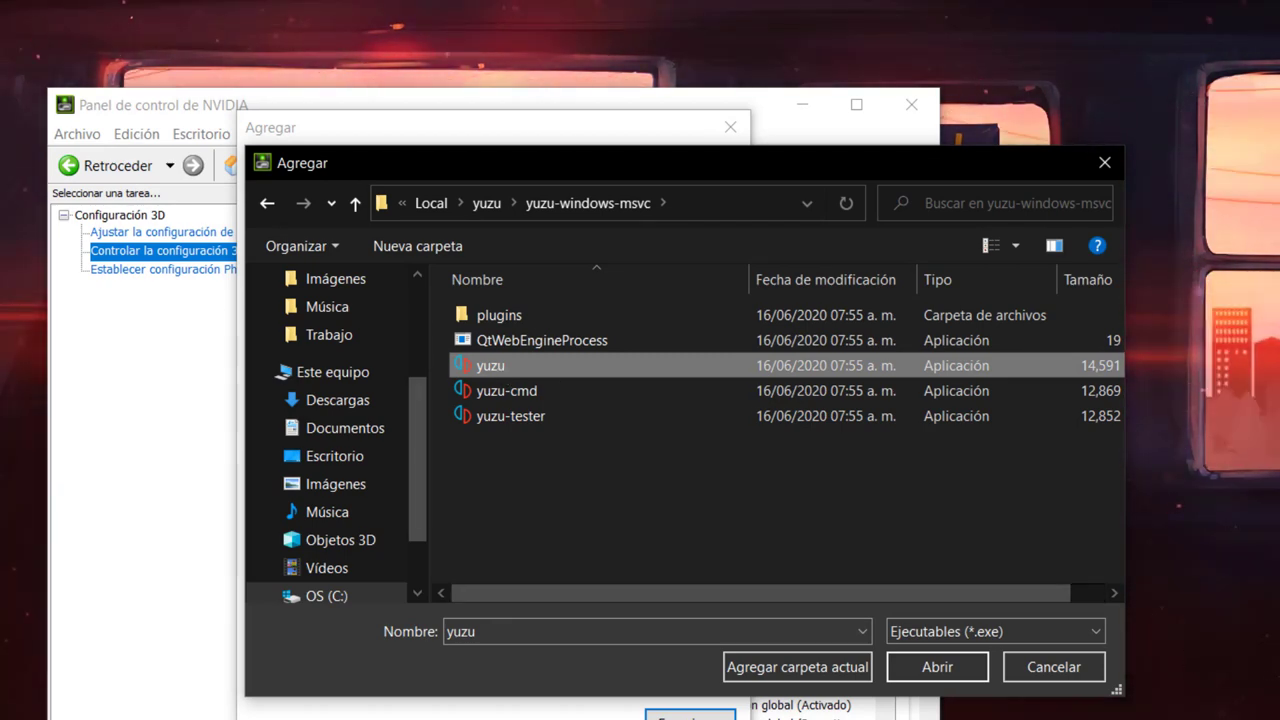
pyautogui.click(1050, 667)
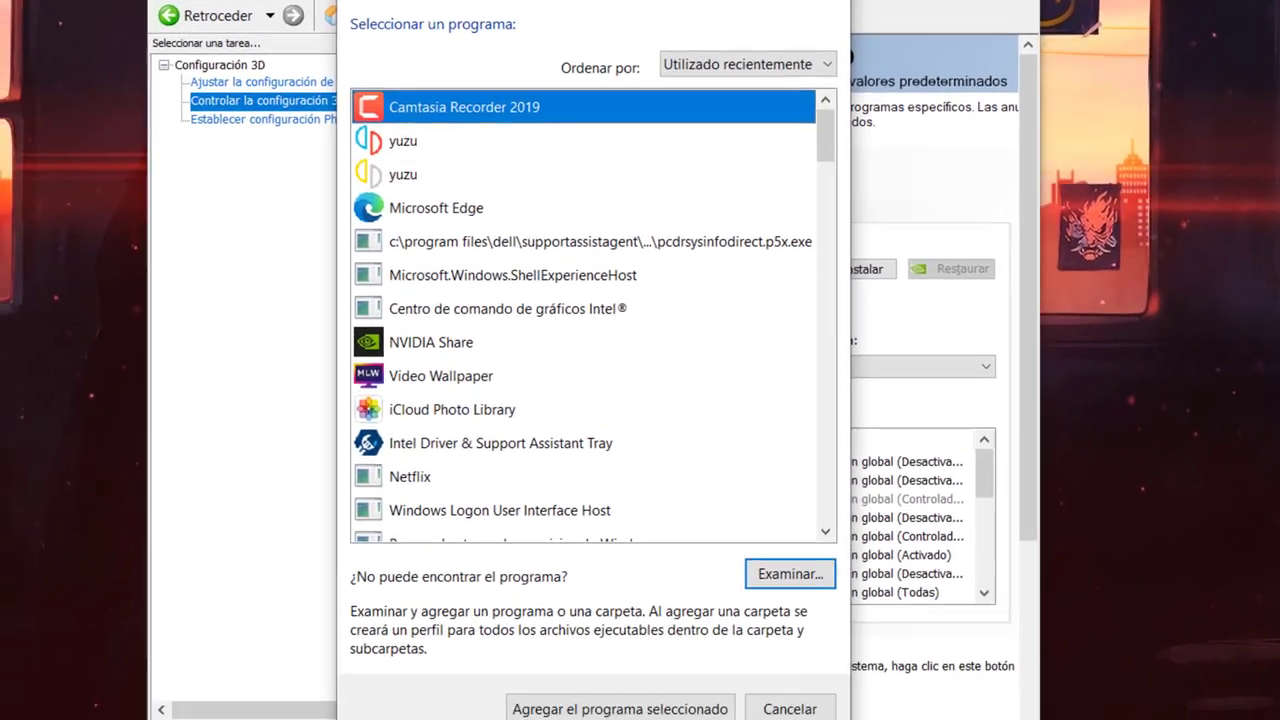
pyautogui.click(790, 709)
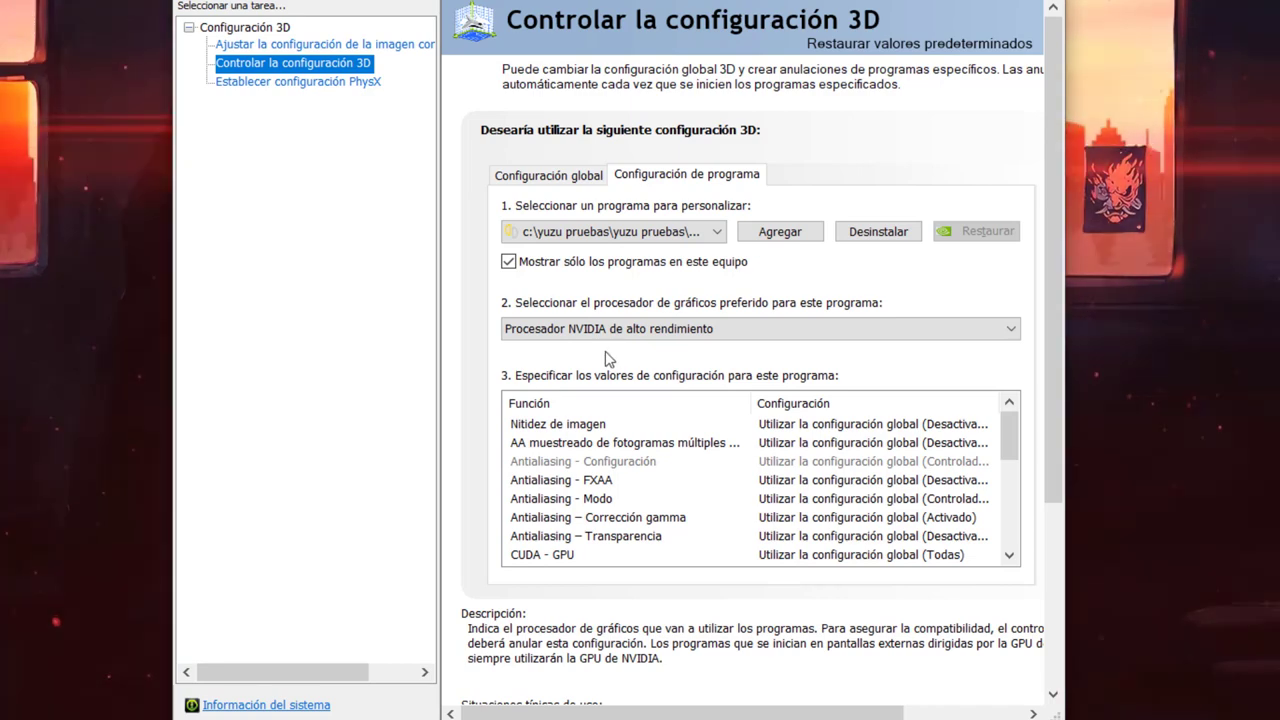
# Set the yuzu program's preferred graphics processor to the high-performance NVIDIA processor and apply its 3D settings
pyautogui.click(671, 334)
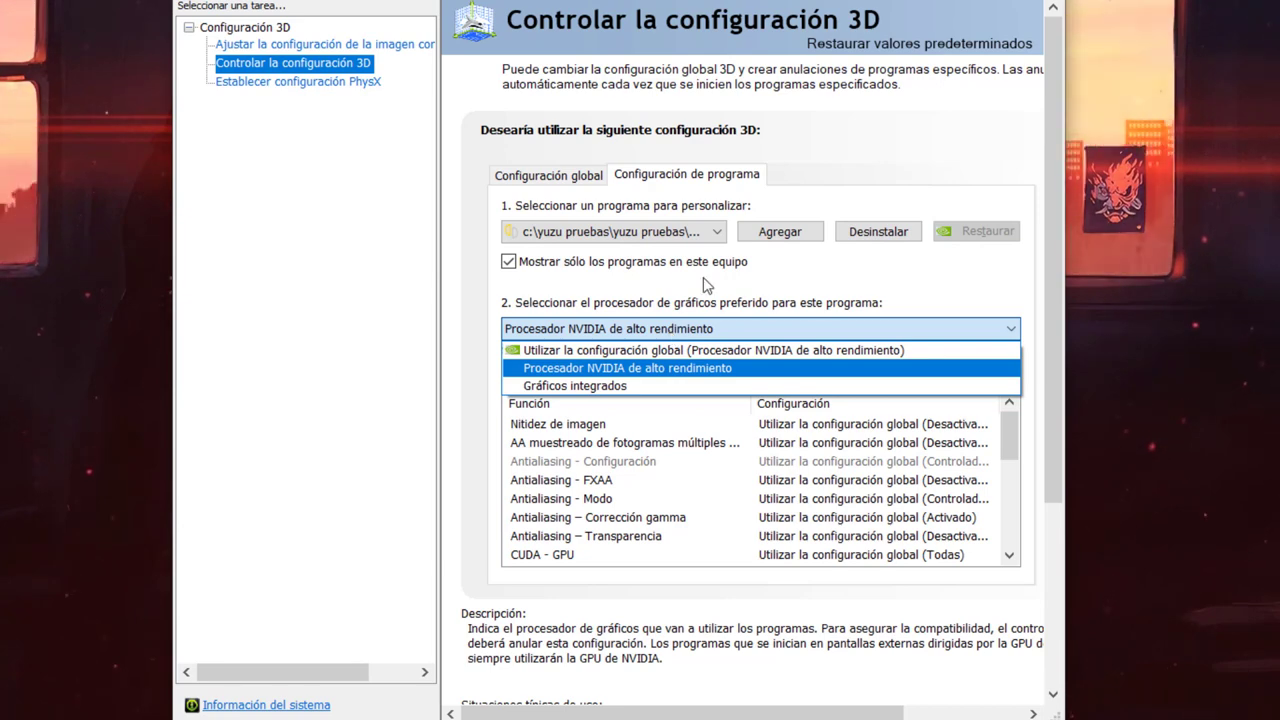
pyautogui.click(625, 374)
pyautogui.moveTo(1011, 438); pyautogui.dragTo(1013, 530)
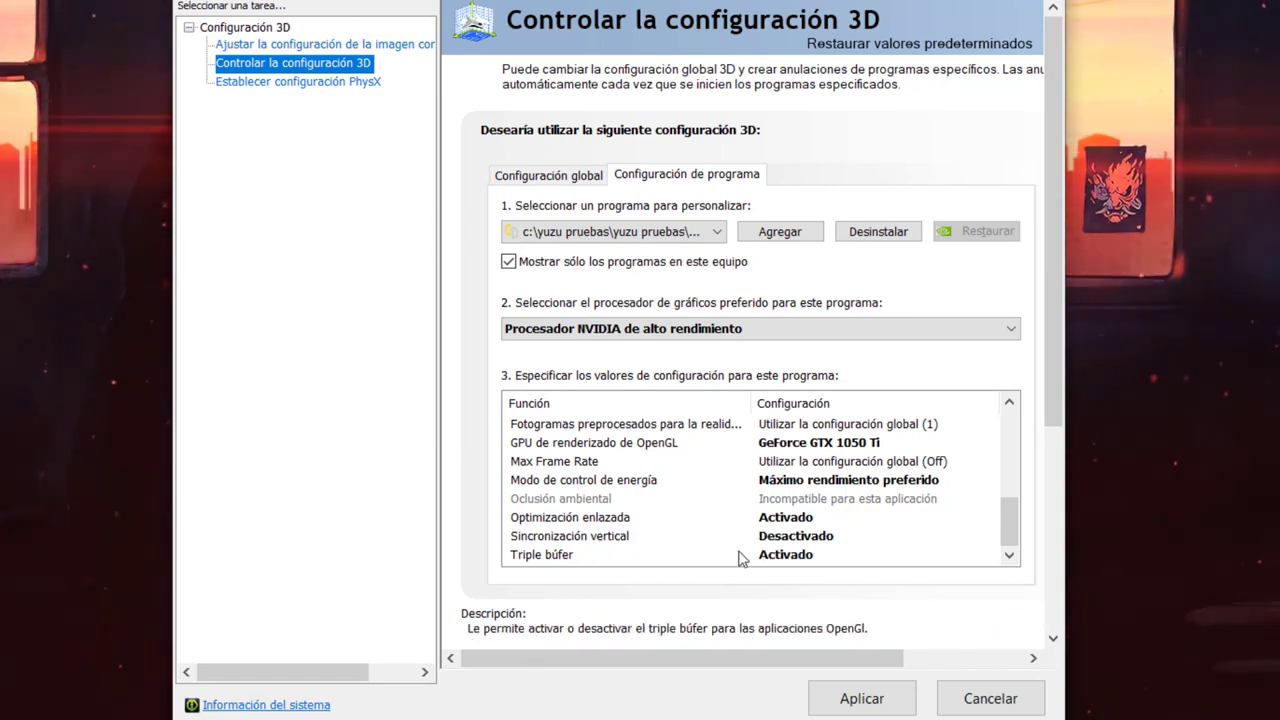
pyautogui.click(861, 699)
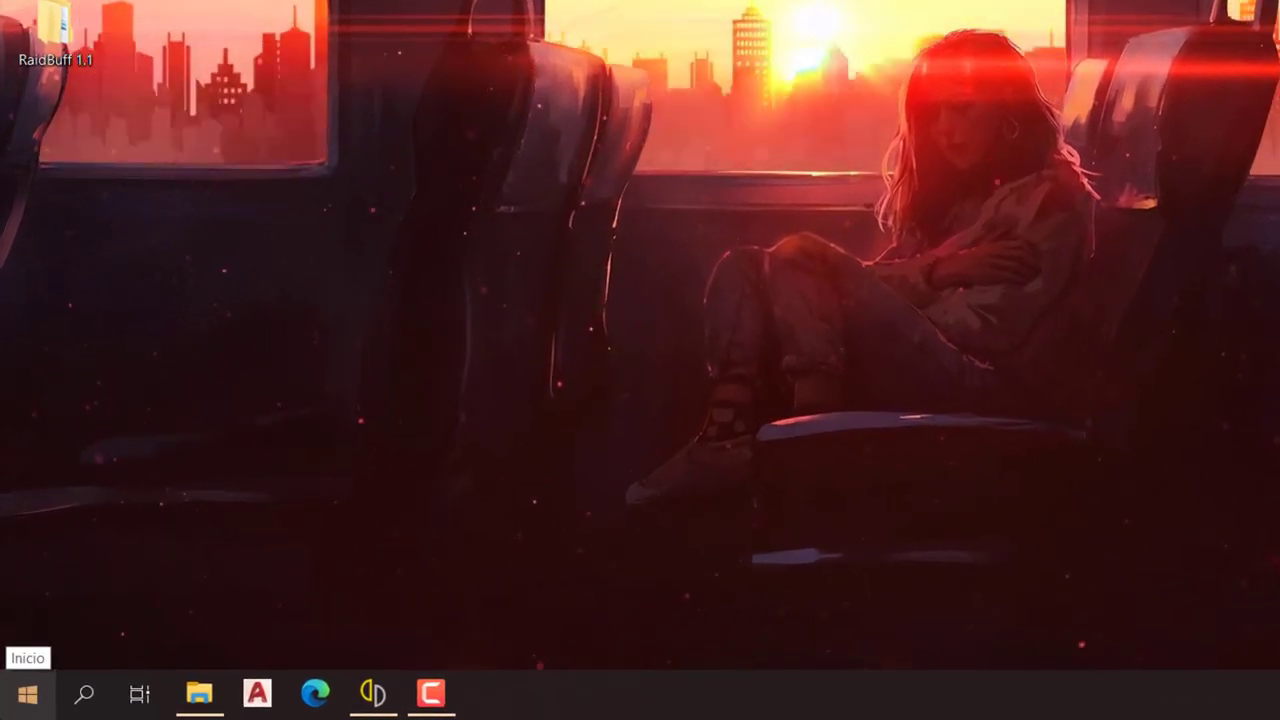
# Open the Windows power options, go to the additional power settings, and close the Settings window
pyautogui.rightClick(27, 693)
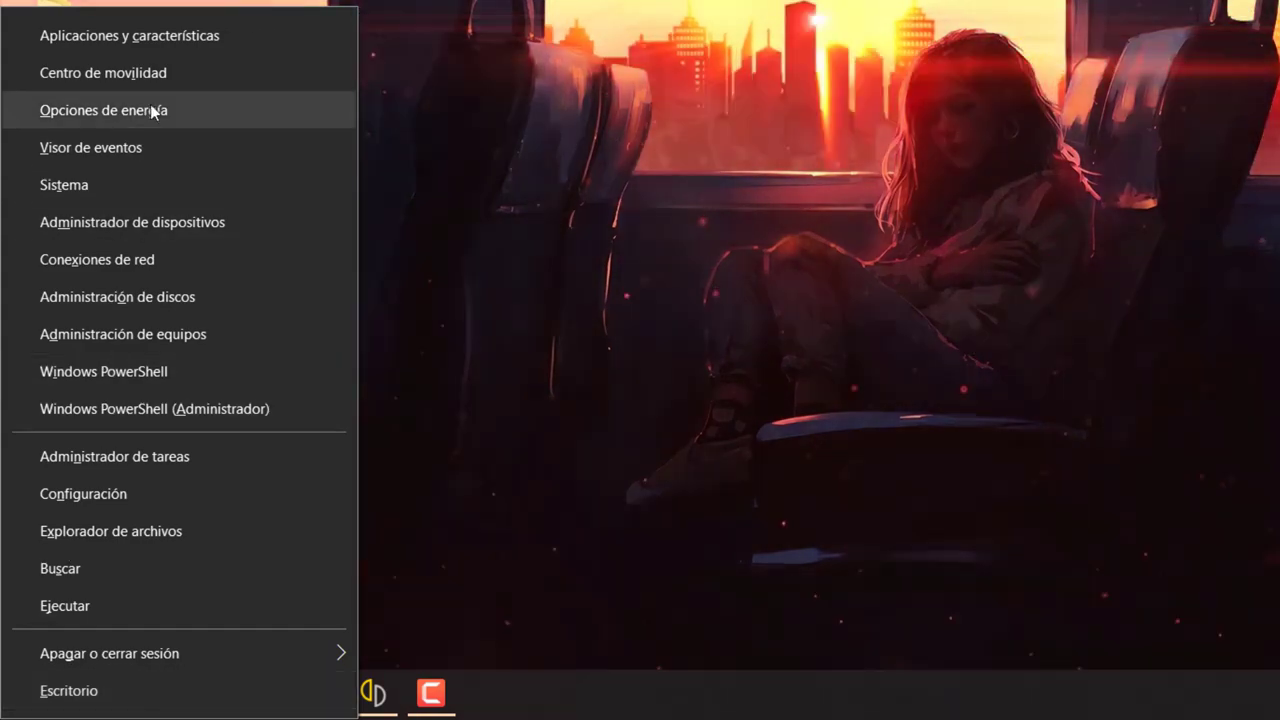
pyautogui.click(150, 110)
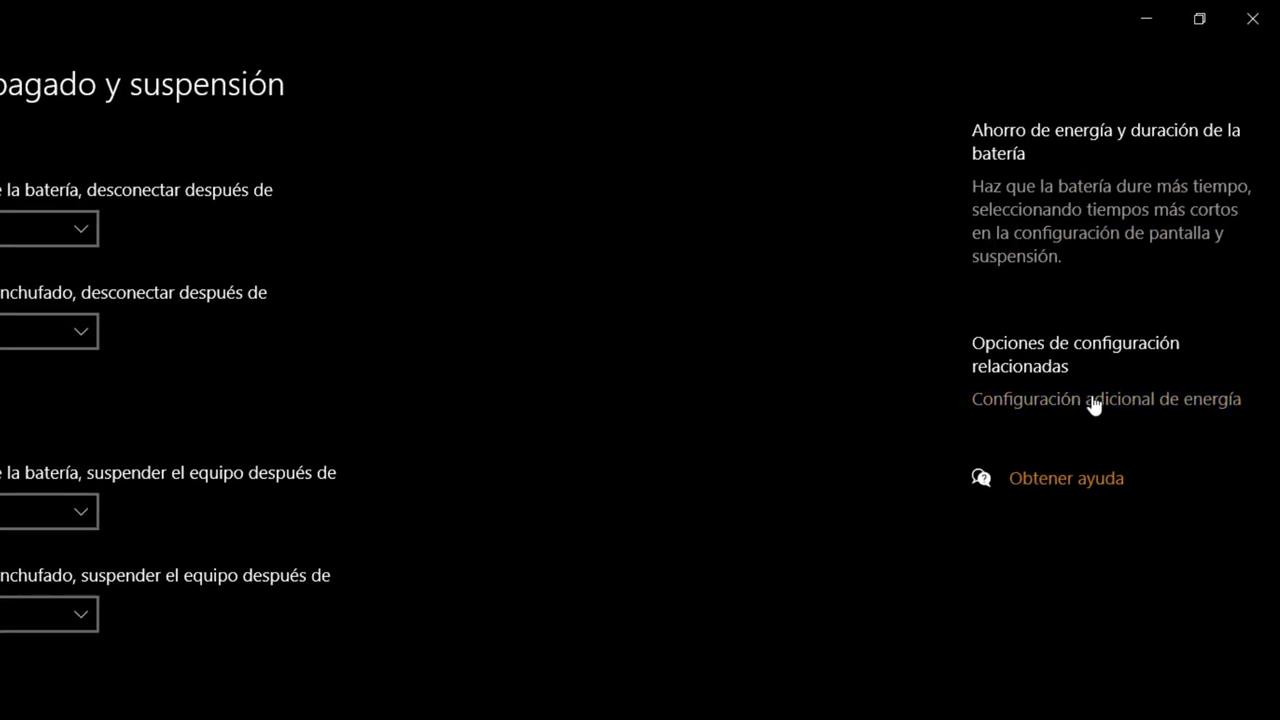
pyautogui.click(1101, 401)
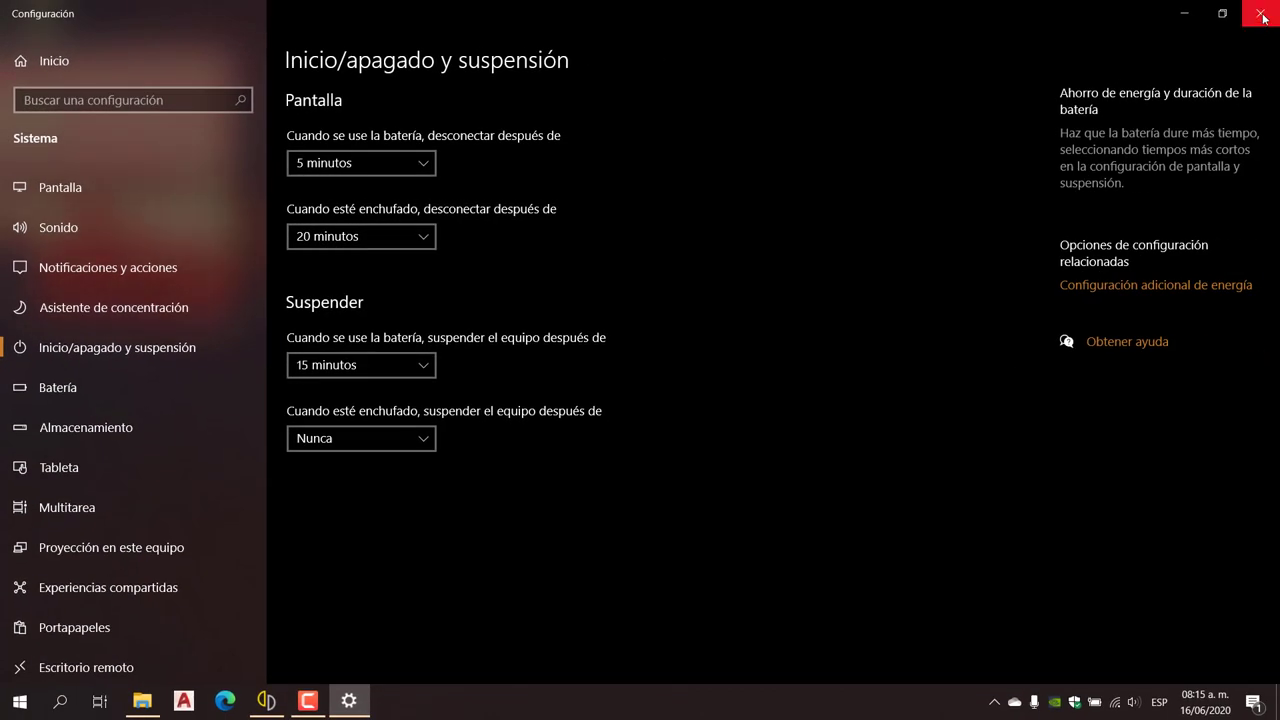
pyautogui.click(1261, 14)
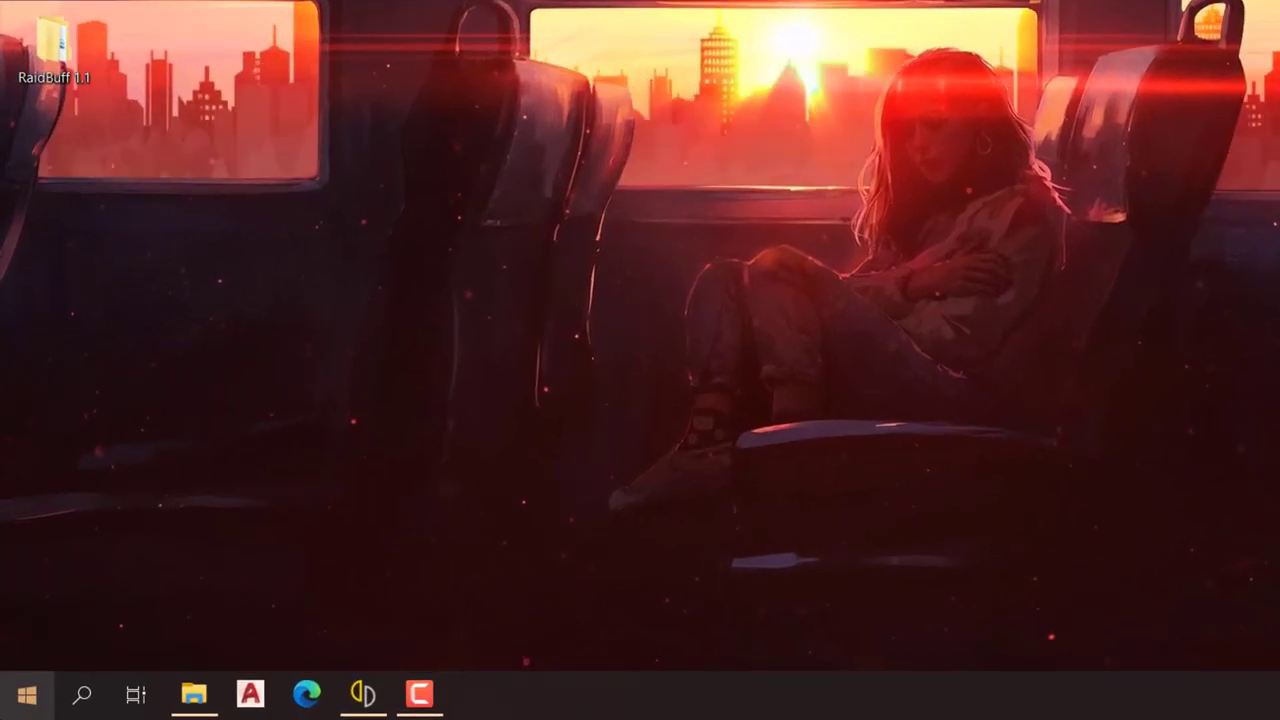
# Go through the Windows system information to the advanced system settings and open the performance options
pyautogui.rightClick(19, 702)
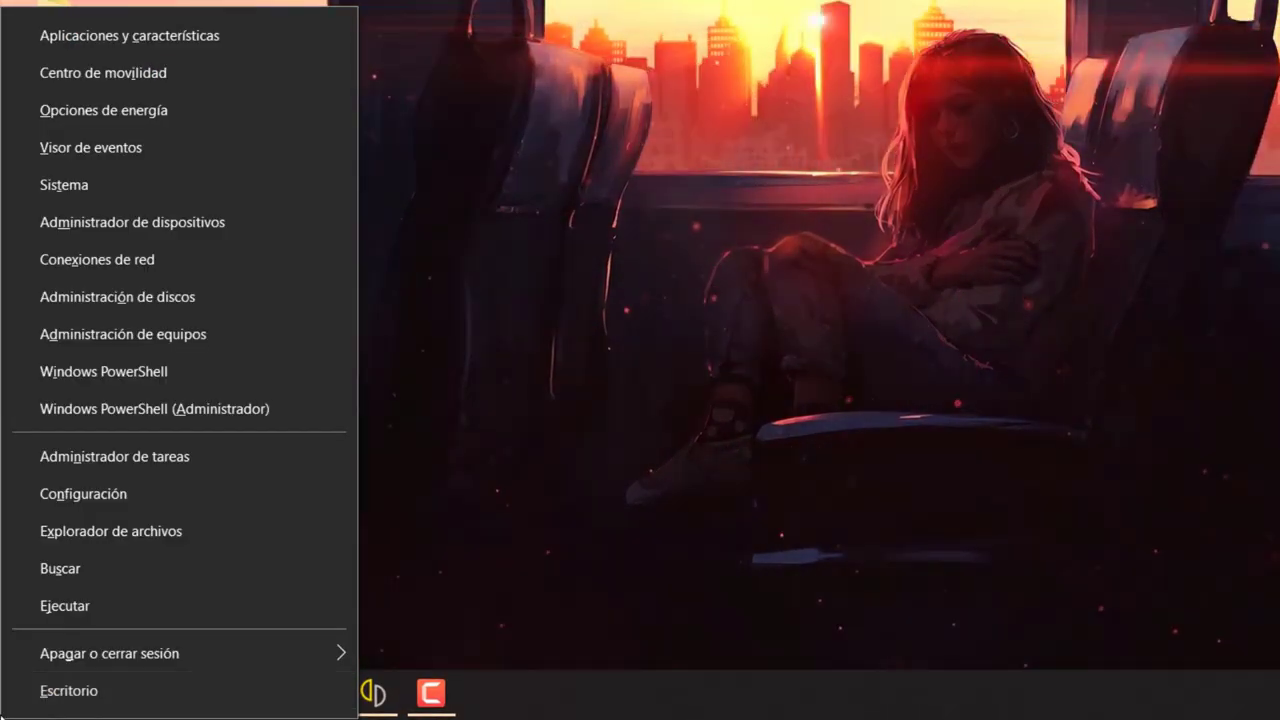
pyautogui.click(70, 187)
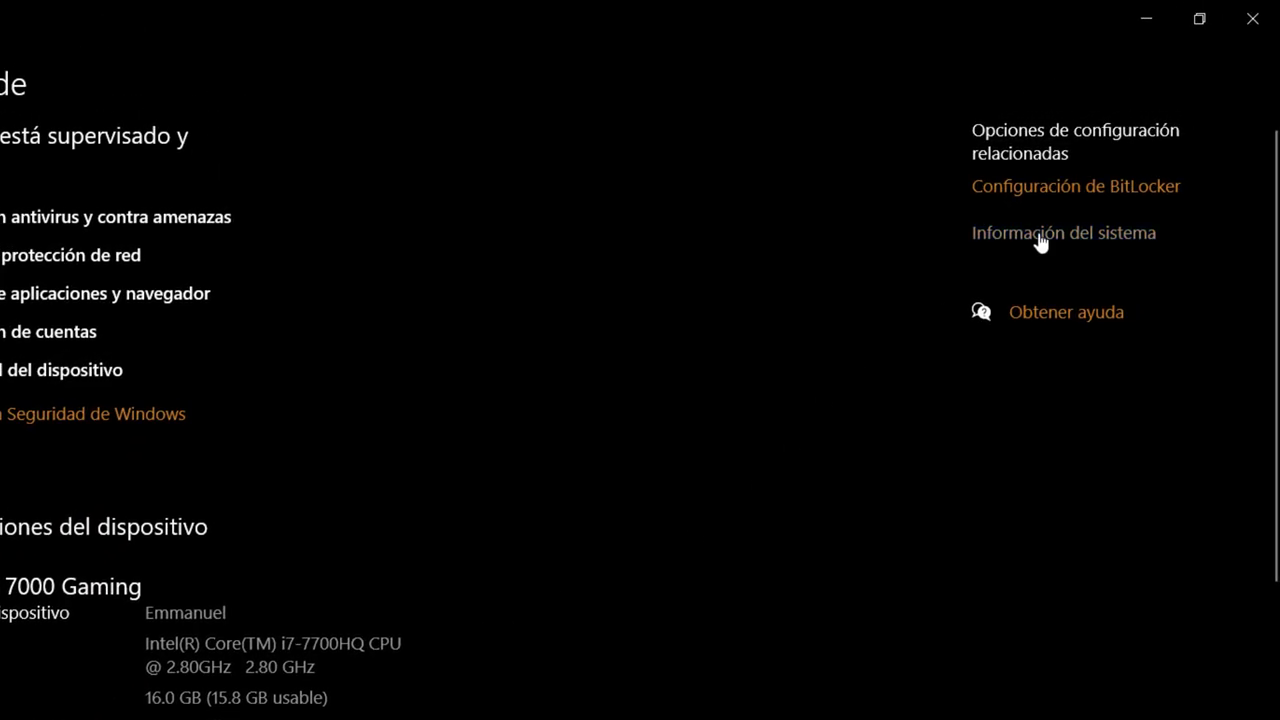
pyautogui.click(1060, 244)
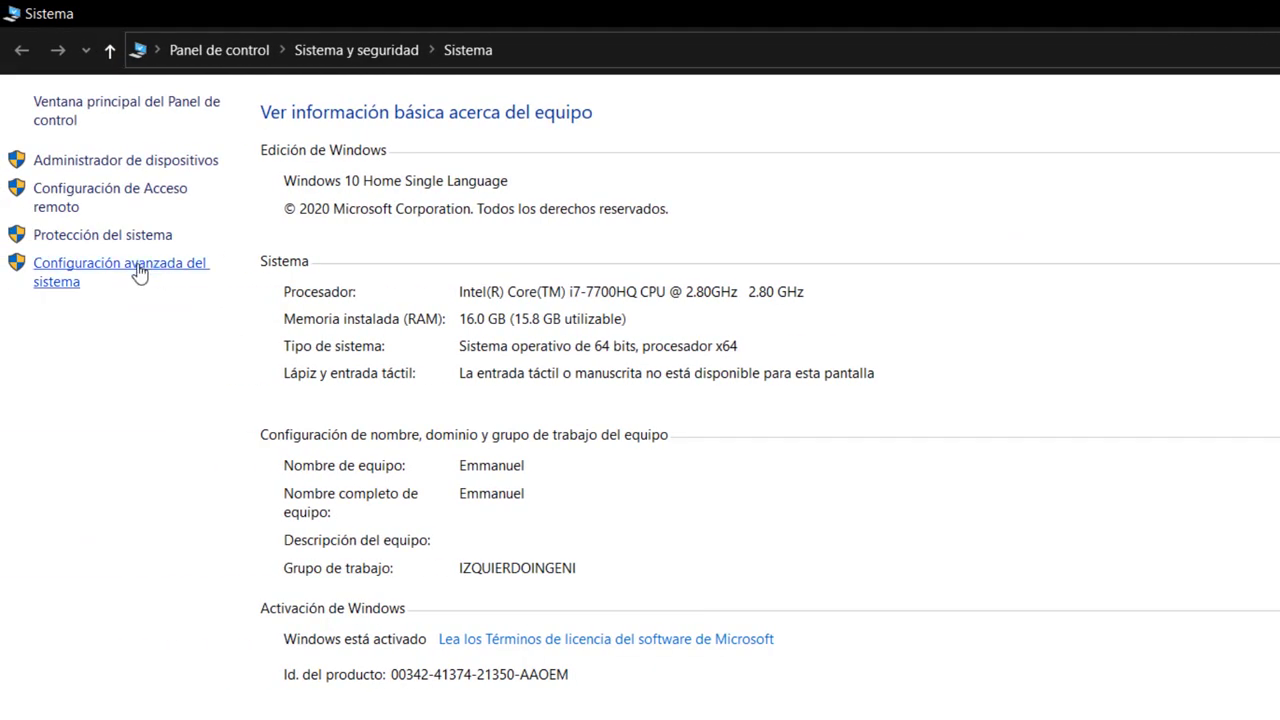
pyautogui.click(139, 273)
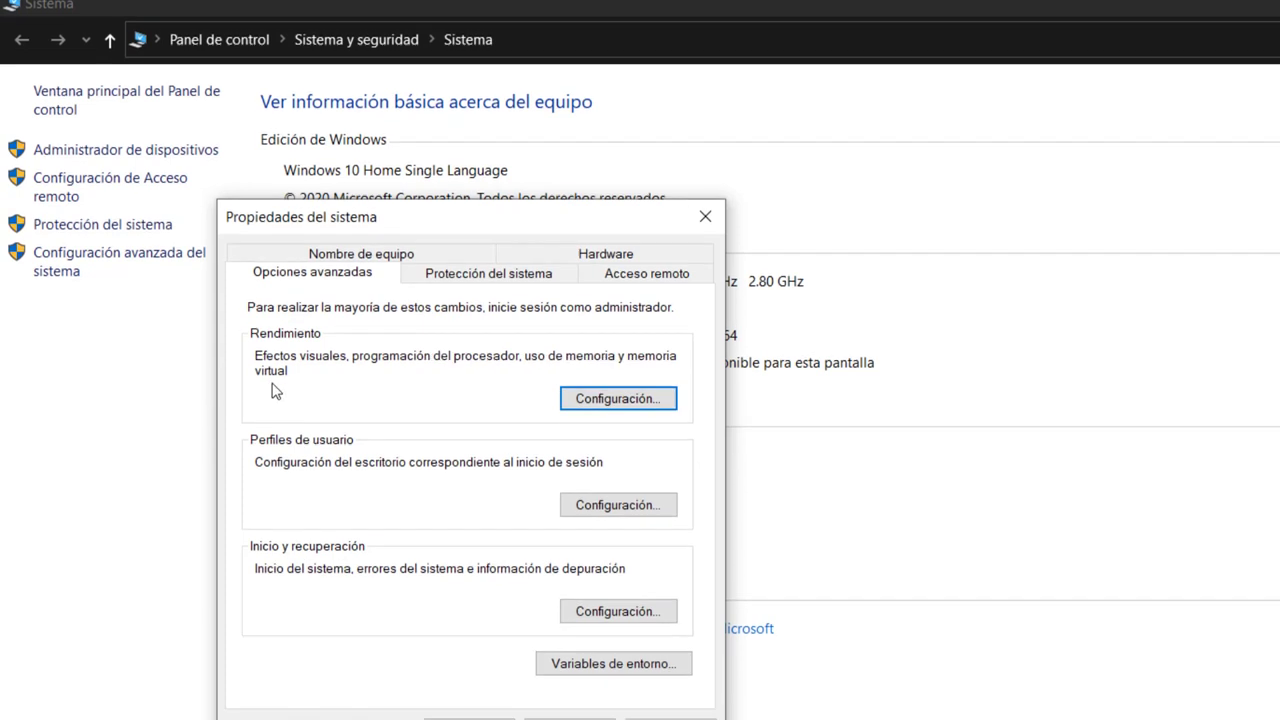
pyautogui.click(587, 281)
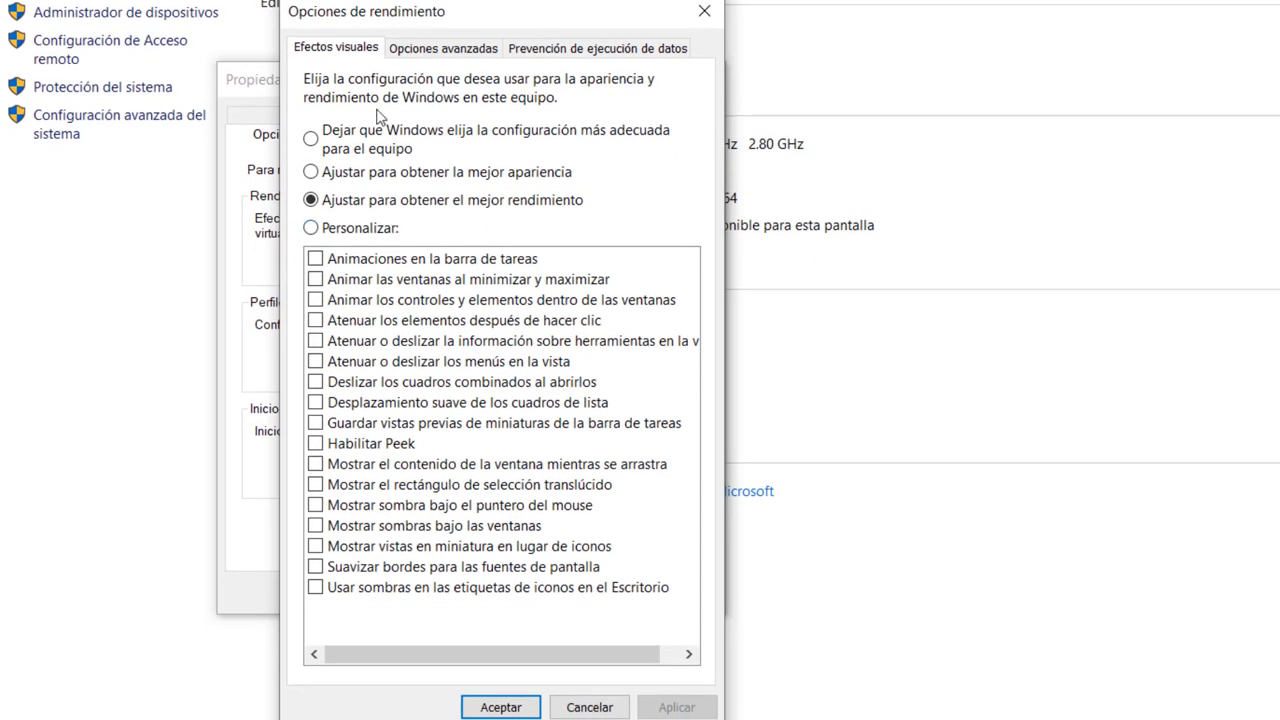
# Set drive C:'s custom paging file to an initial and maximum size of 10000 MB, and accept the virtual memory change
pyautogui.click(449, 49)
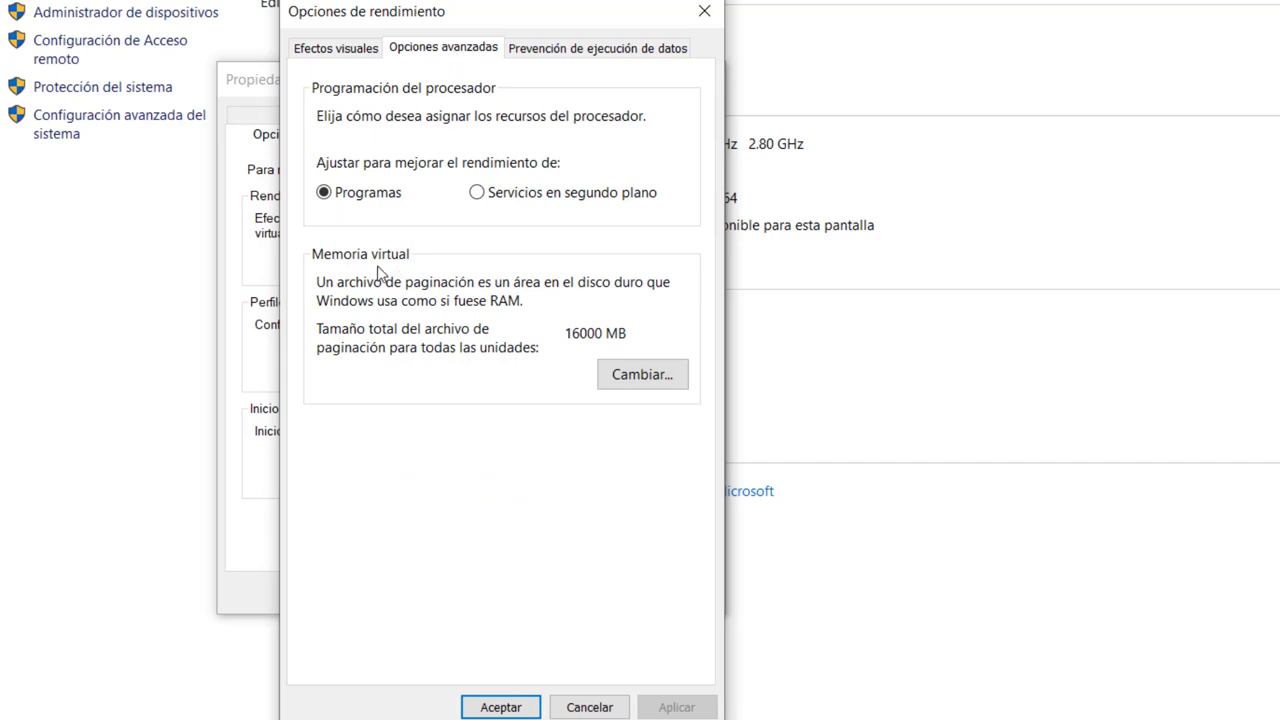
pyautogui.click(643, 375)
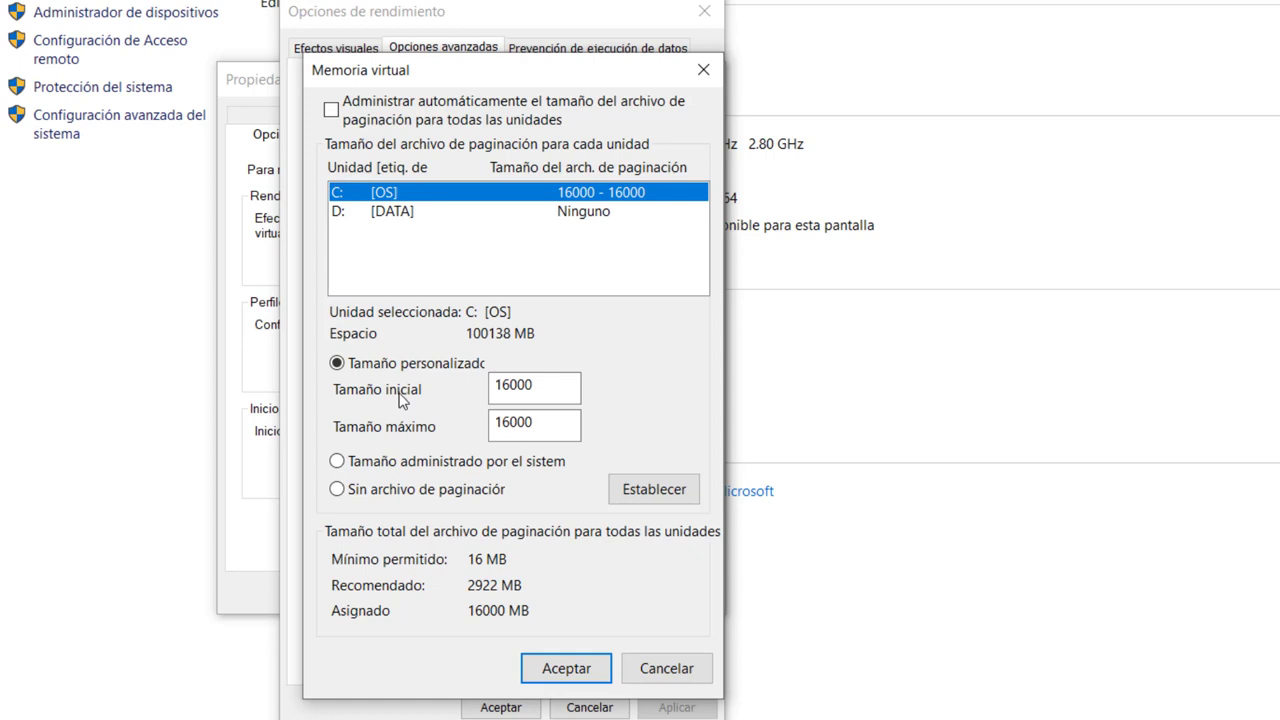
pyautogui.doubleClick(547, 388)
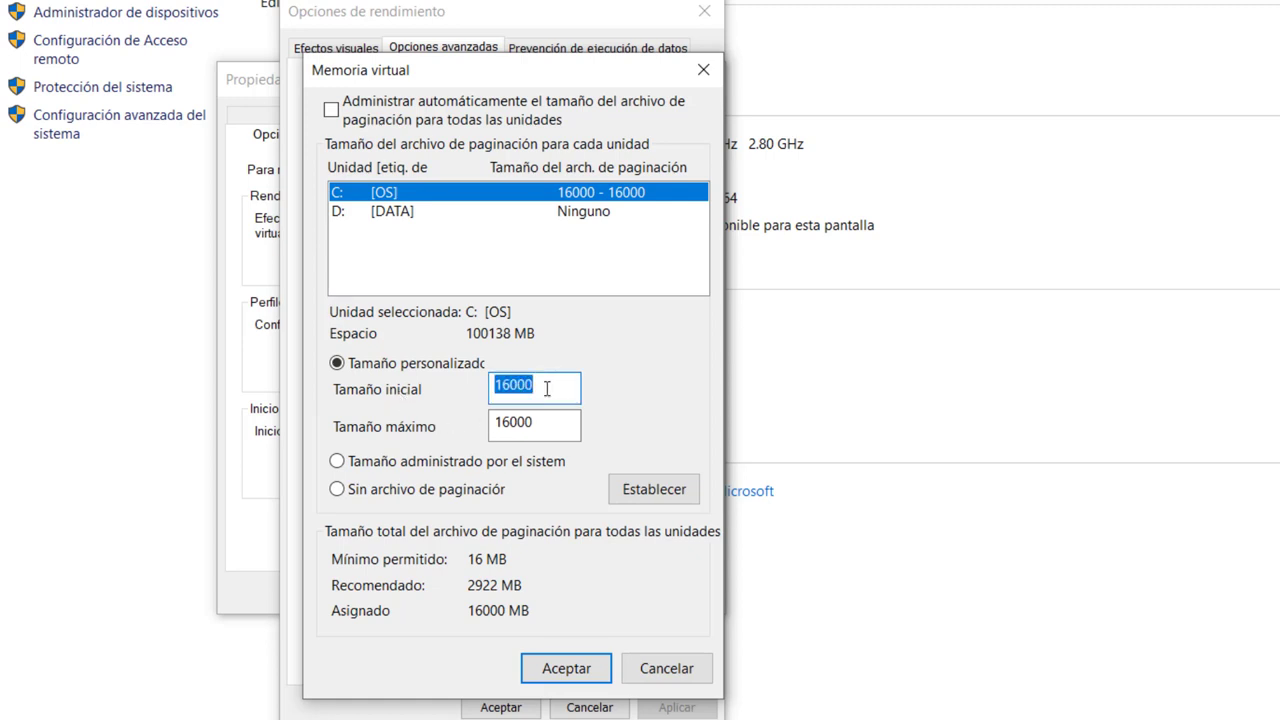
pyautogui.write('1')
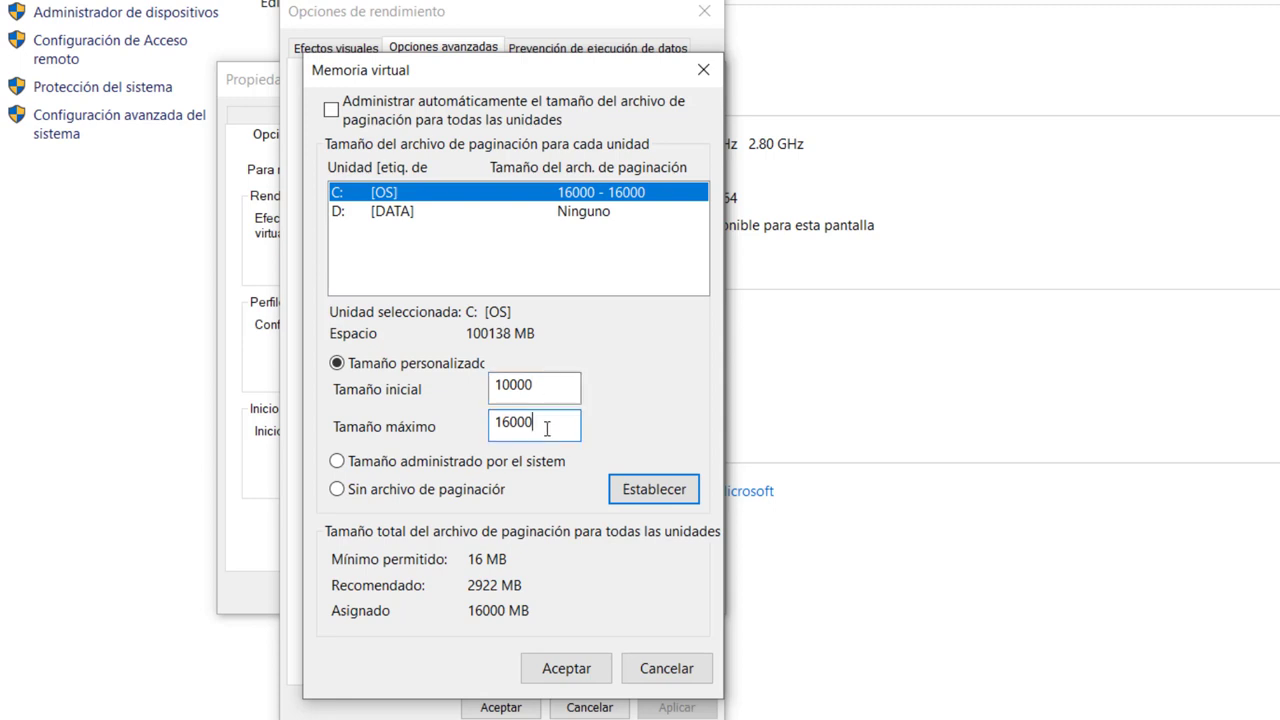
pyautogui.doubleClick(547, 424)
pyautogui.write('1')
pyautogui.click(641, 500)
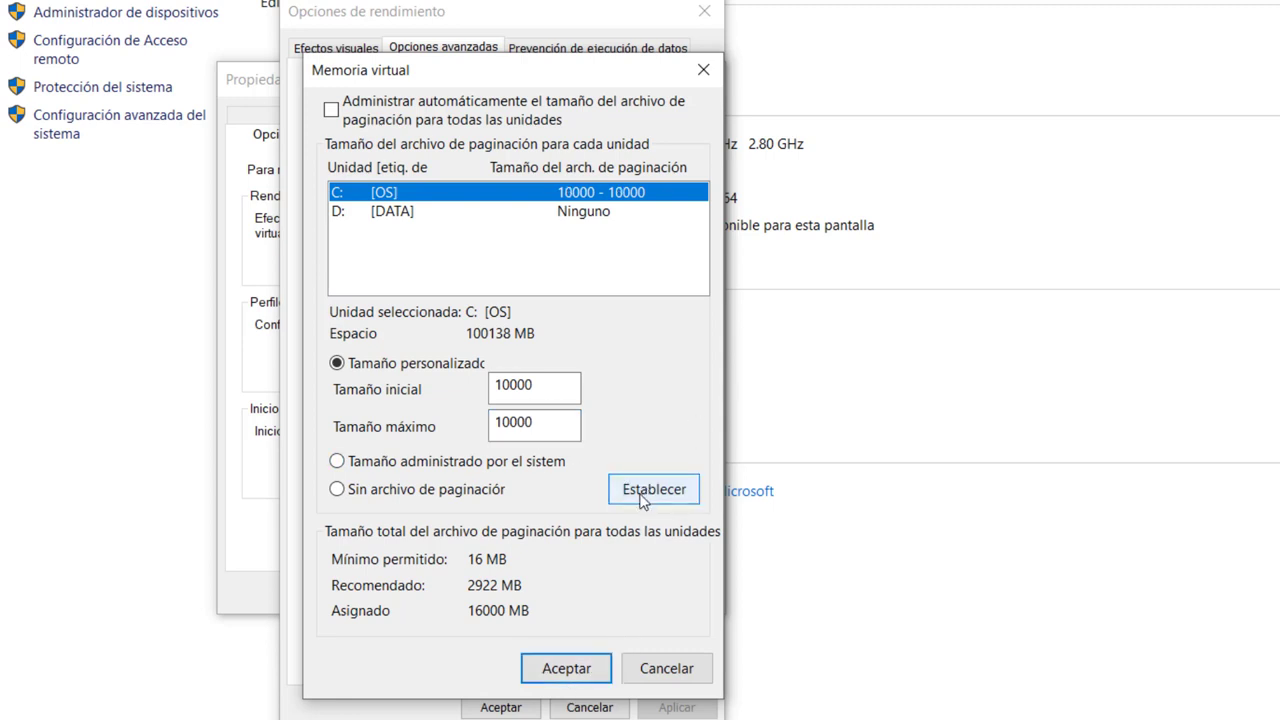
pyautogui.click(584, 681)
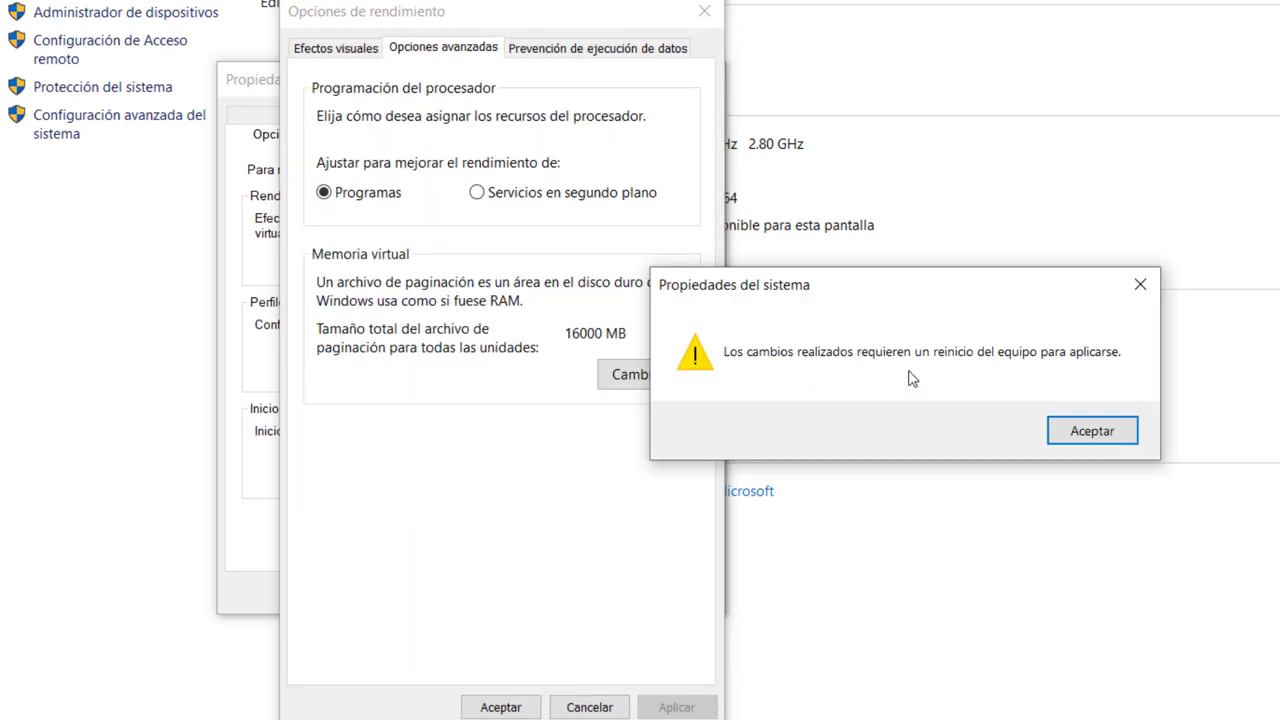
pyautogui.click(1097, 431)
# Accept the performance options and system properties, close the System and Settings windows, and postpone the restart
pyautogui.click(501, 706)
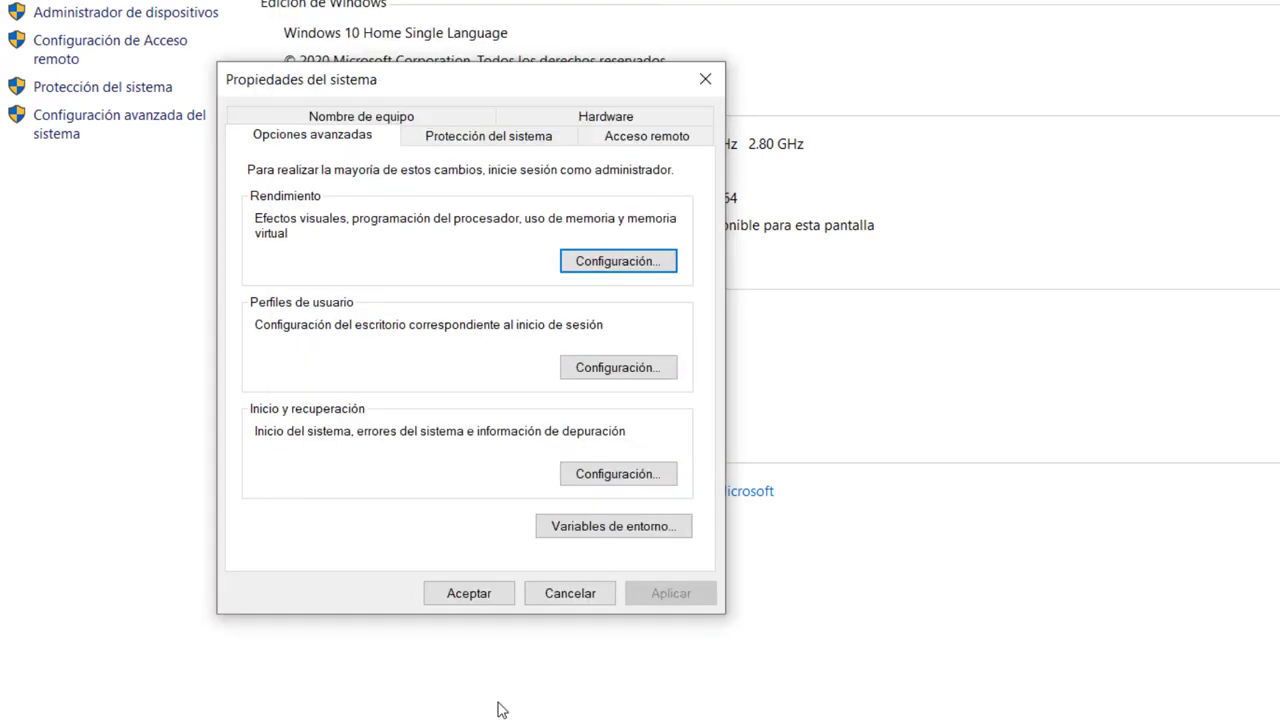
pyautogui.click(469, 597)
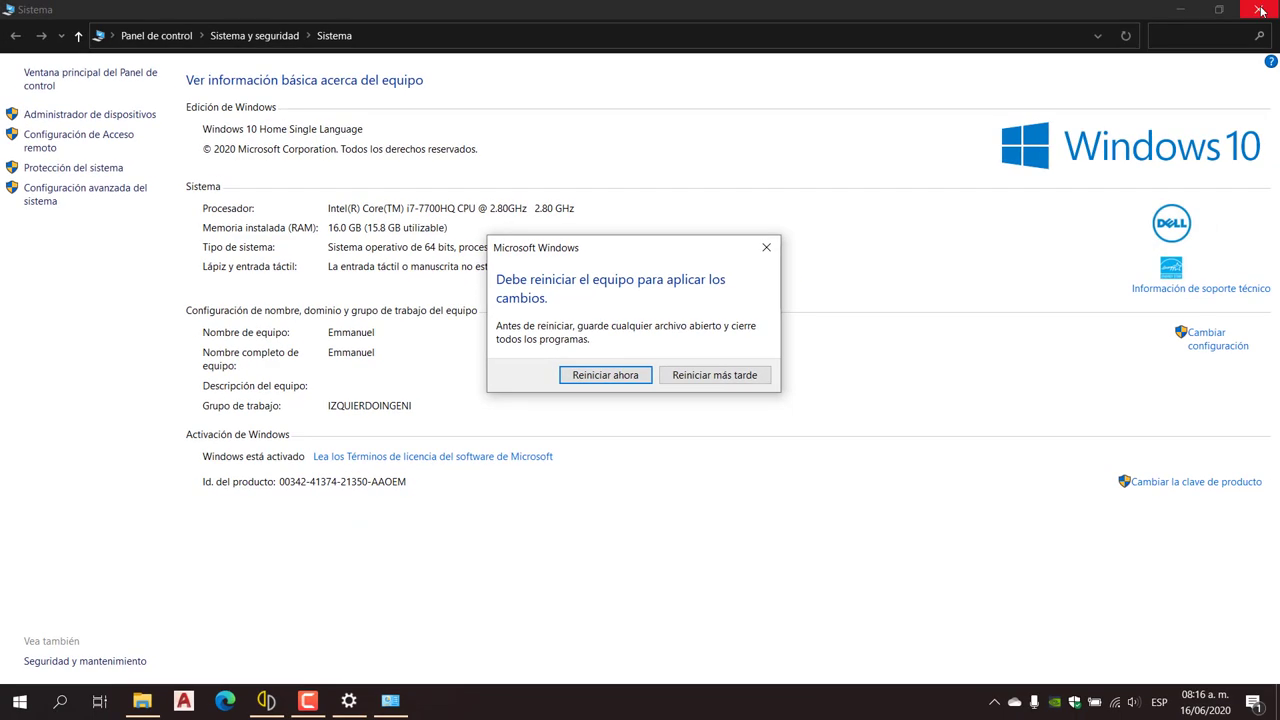
pyautogui.click(1260, 10)
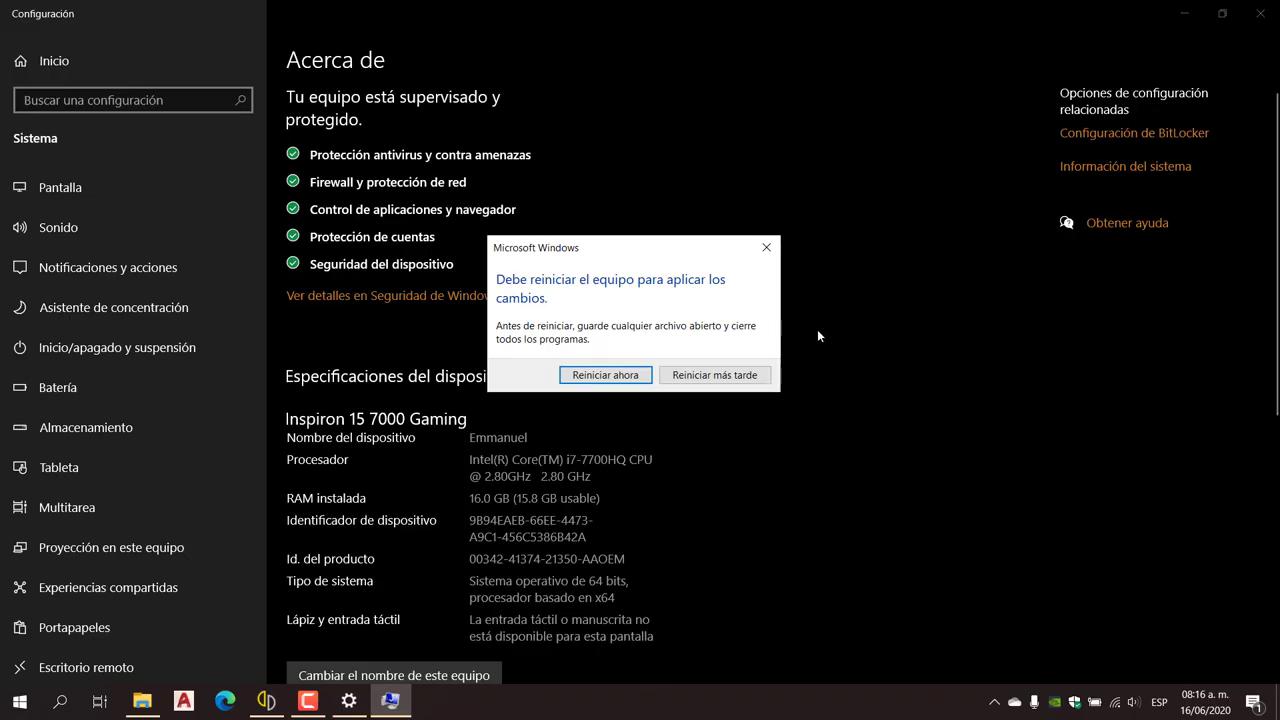
pyautogui.hotkey('alt', 'F4')
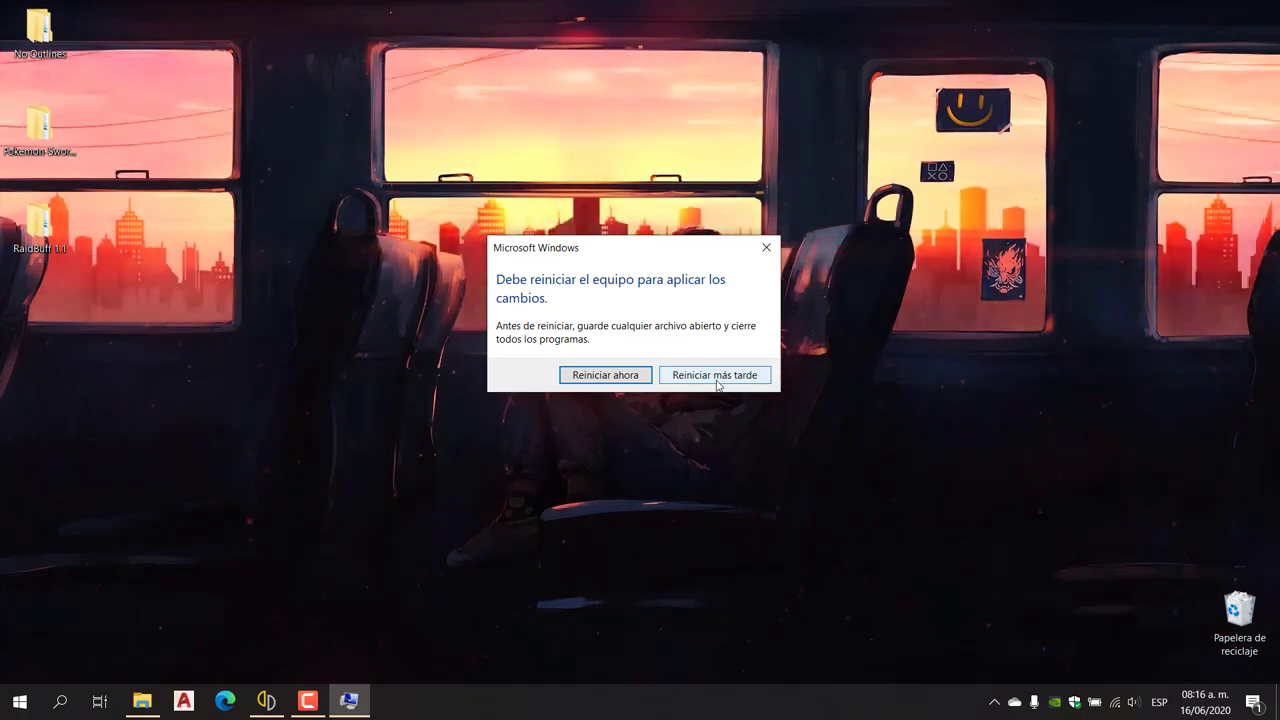
pyautogui.click(716, 374)
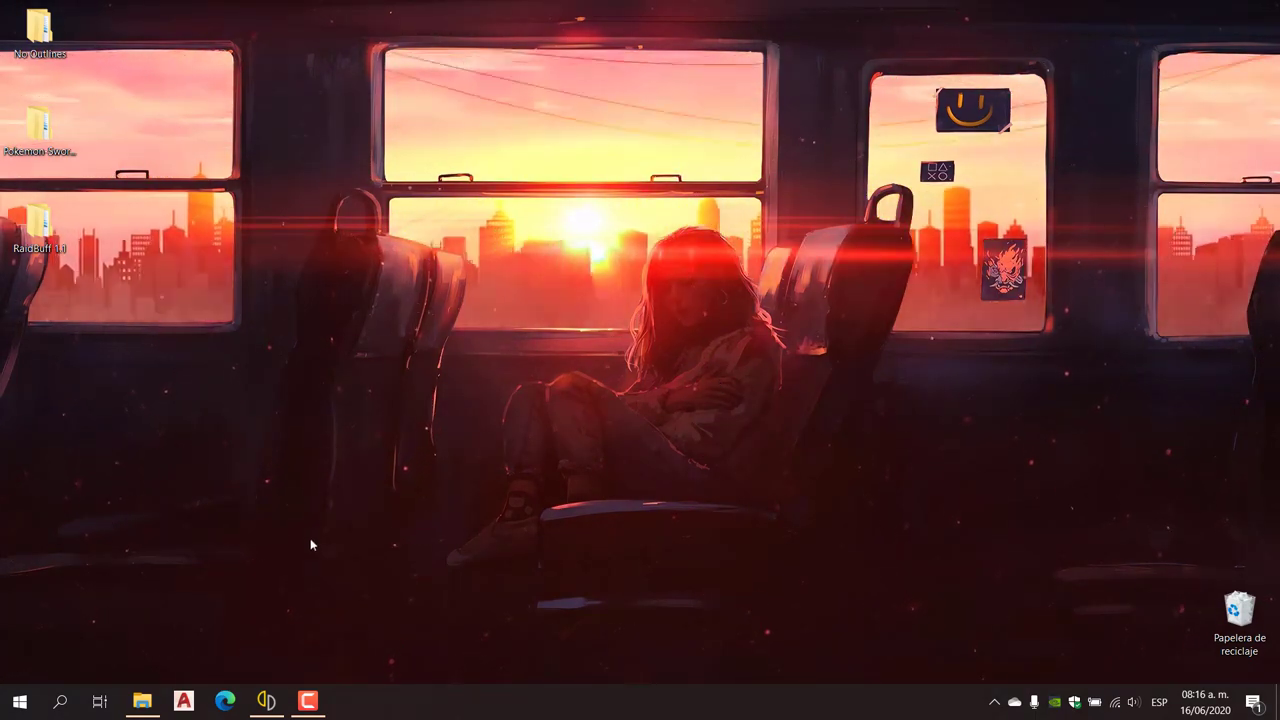
# Switch to yuzu and run Pokémon Sword
pyautogui.click(266, 700)
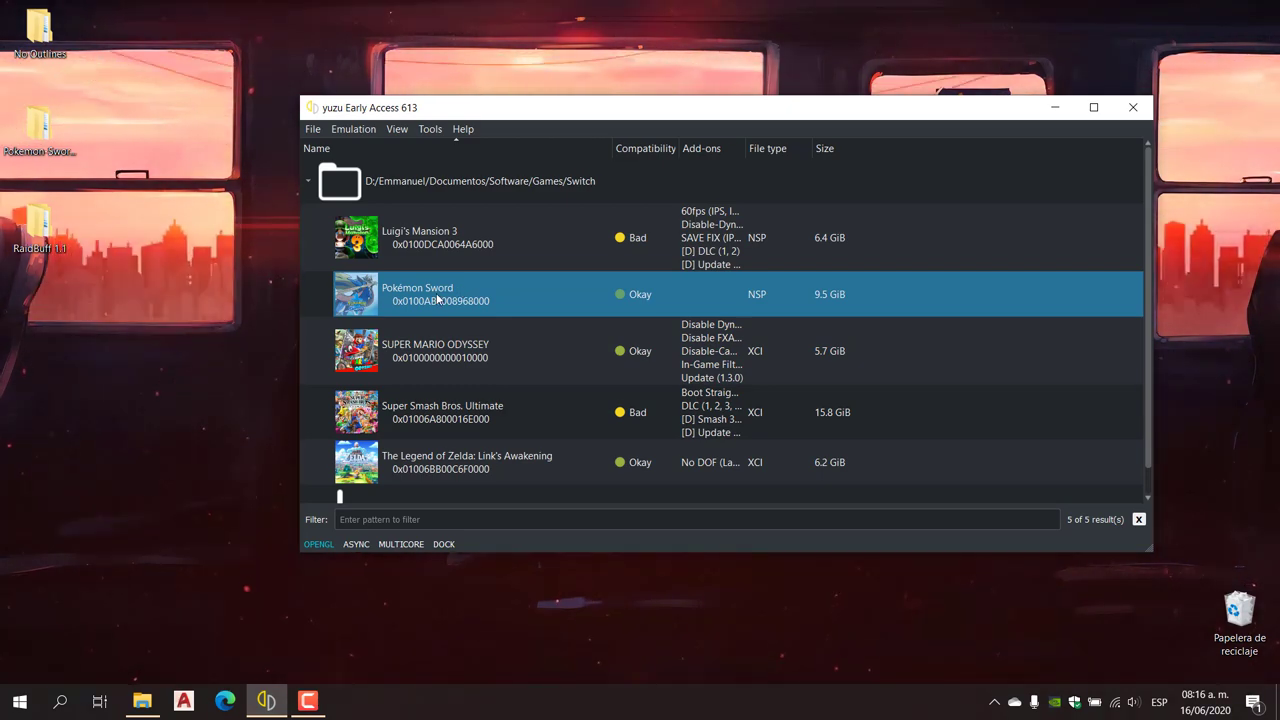
pyautogui.click(1049, 108)
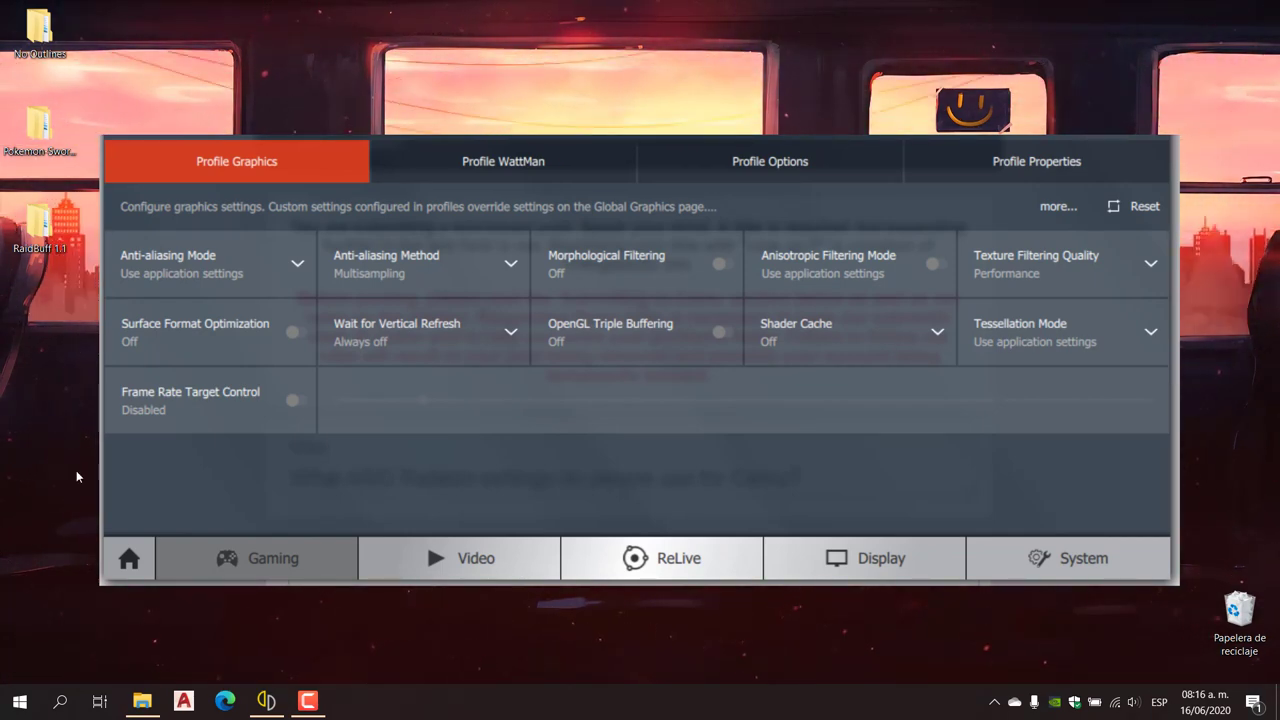
pyautogui.click(268, 700)
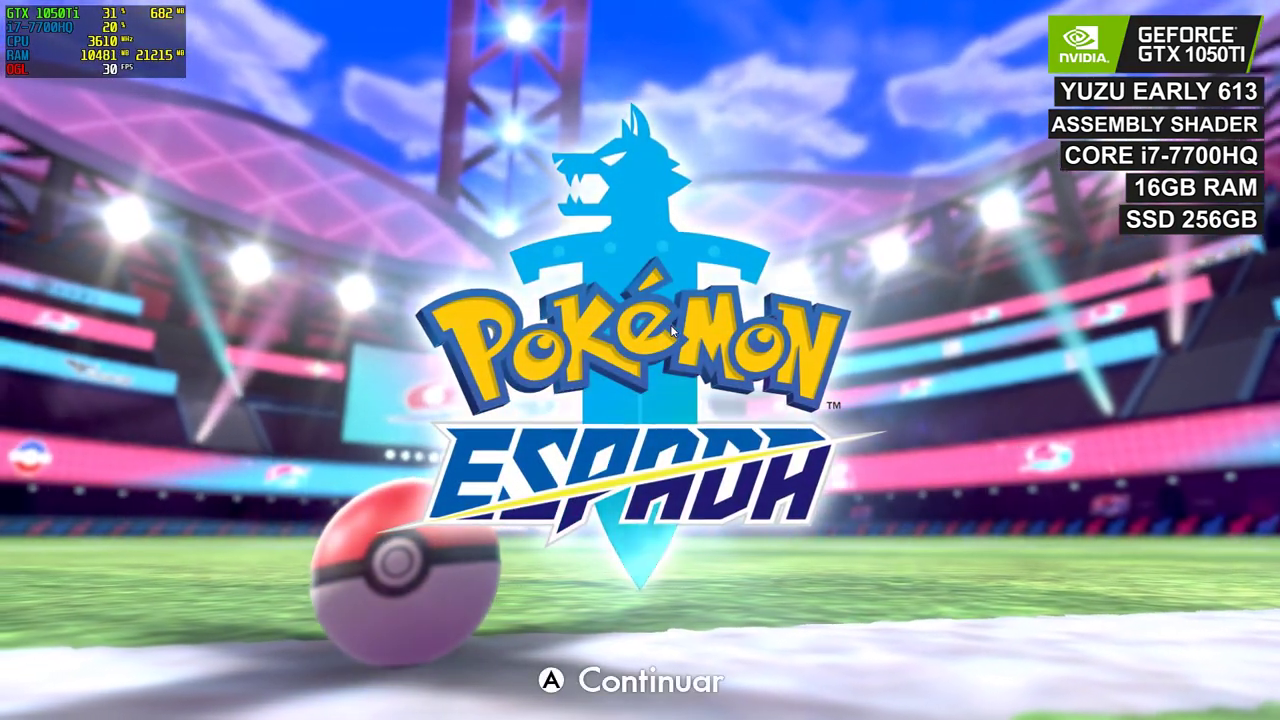
pyautogui.press('c')
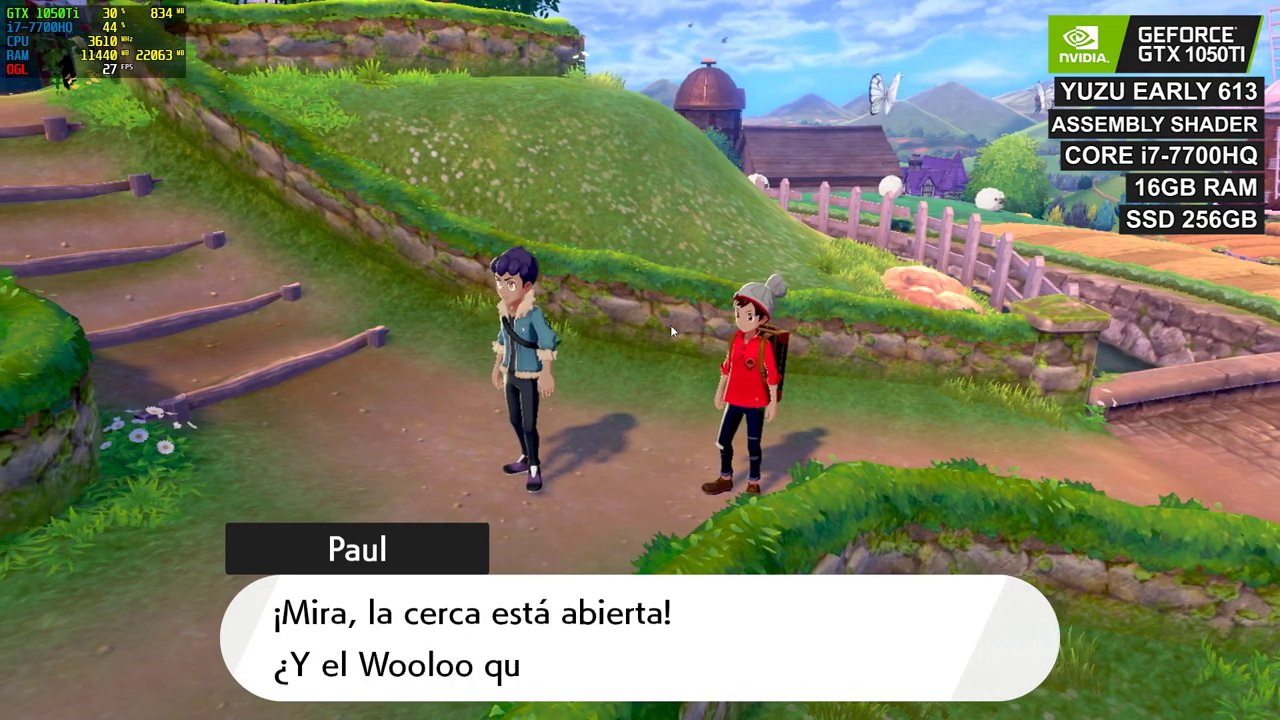
pyautogui.press('a')
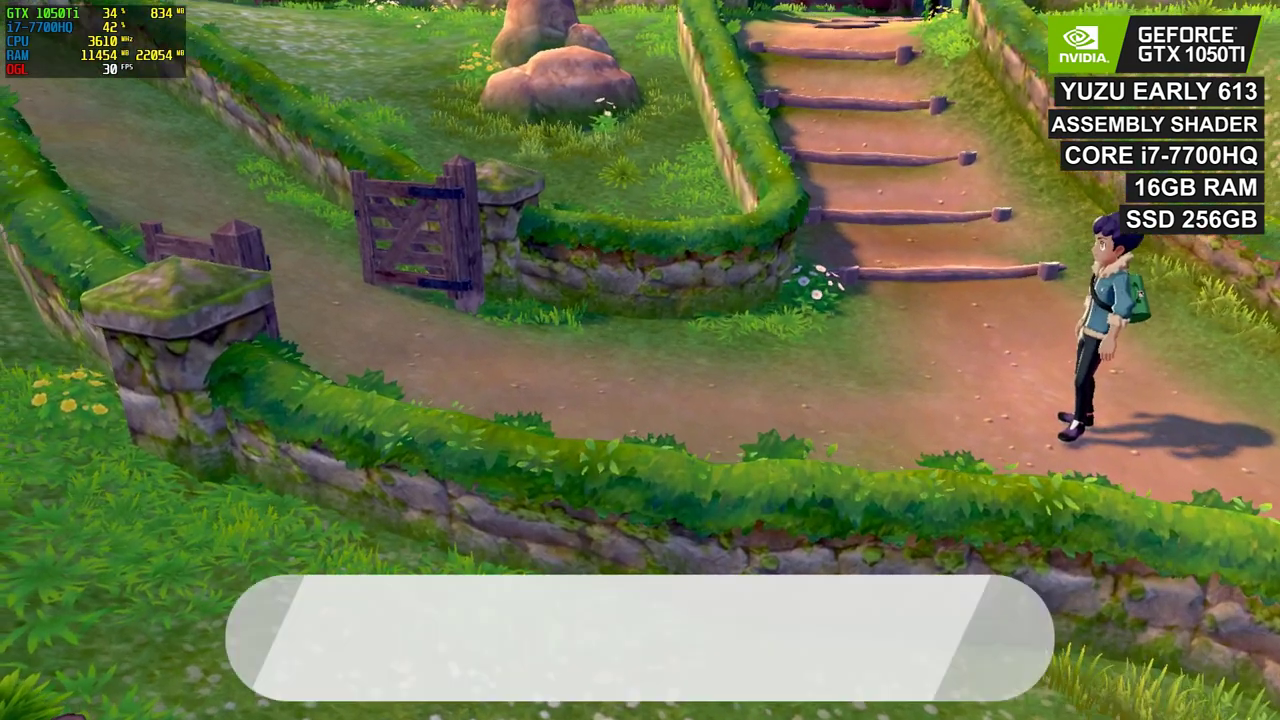
pyautogui.press('a')
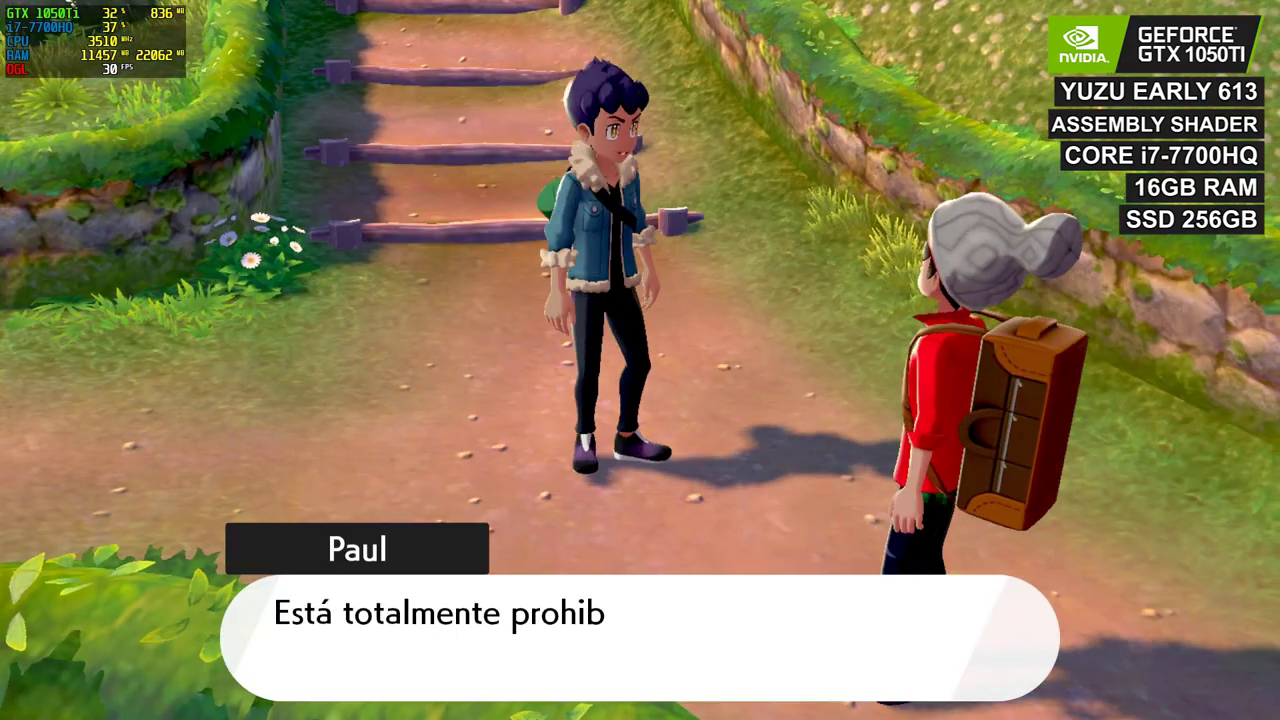
pyautogui.press('a')
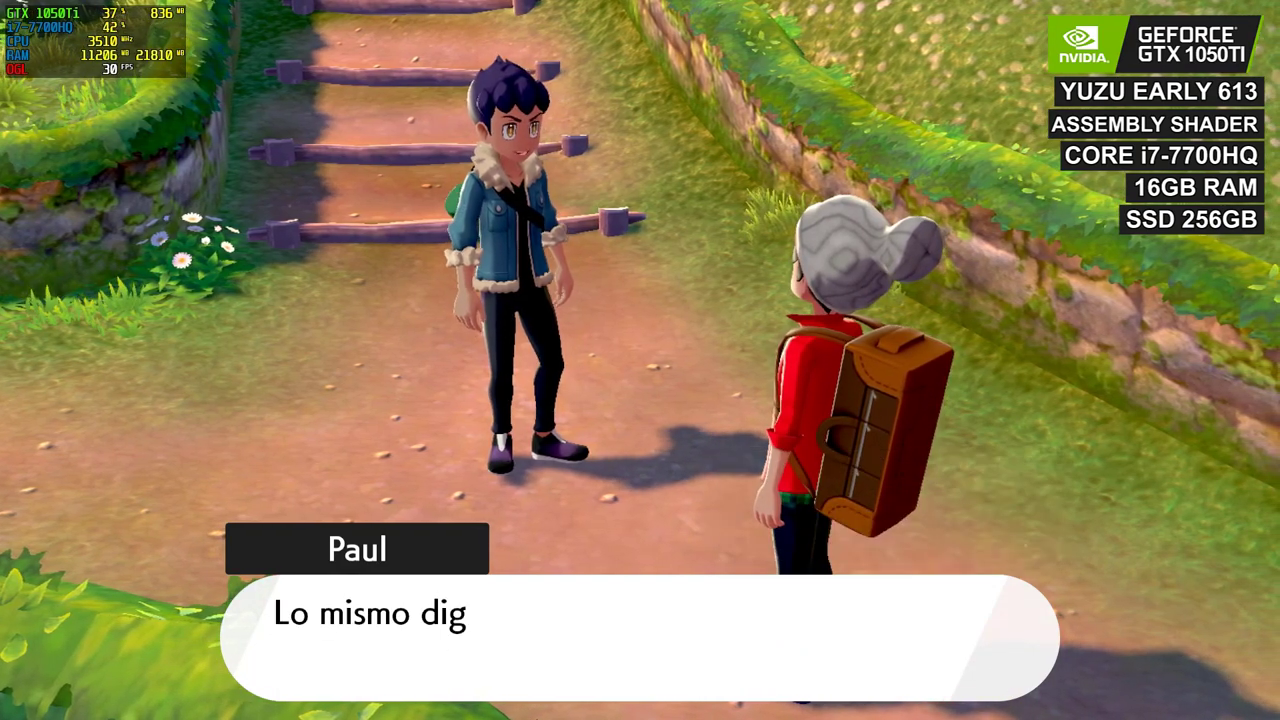
pyautogui.press('a')
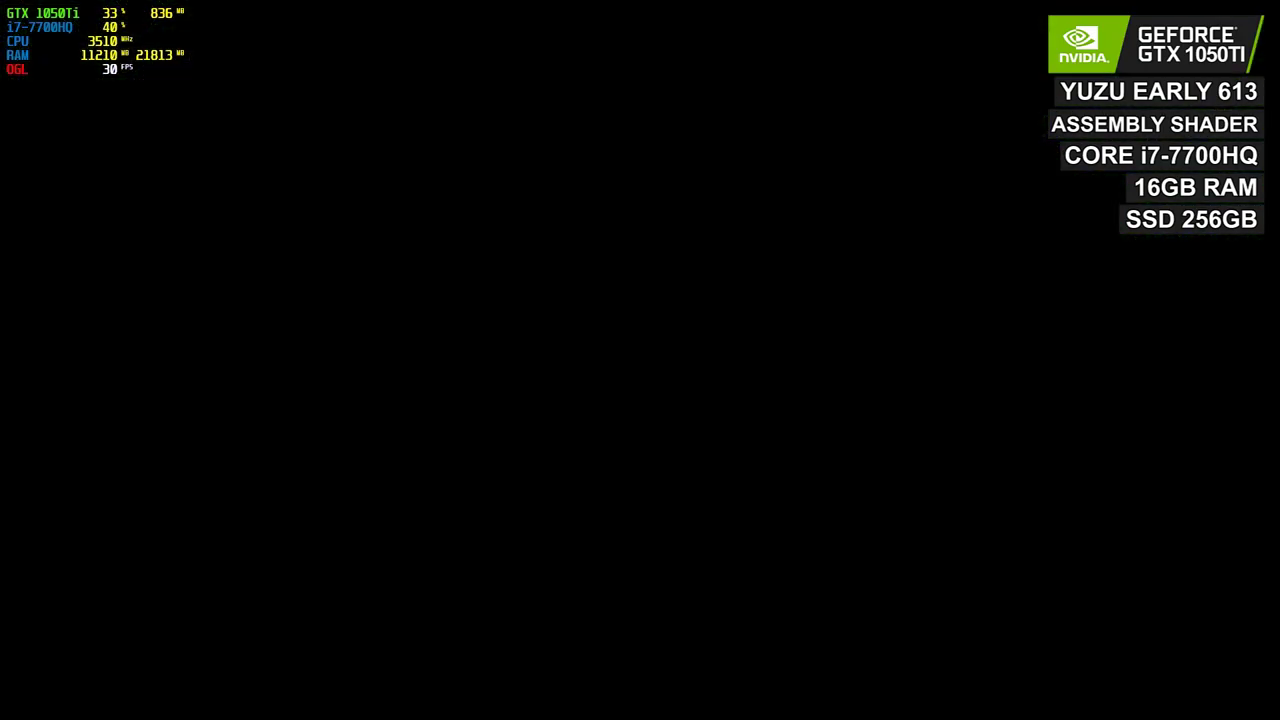
pyautogui.press('a')
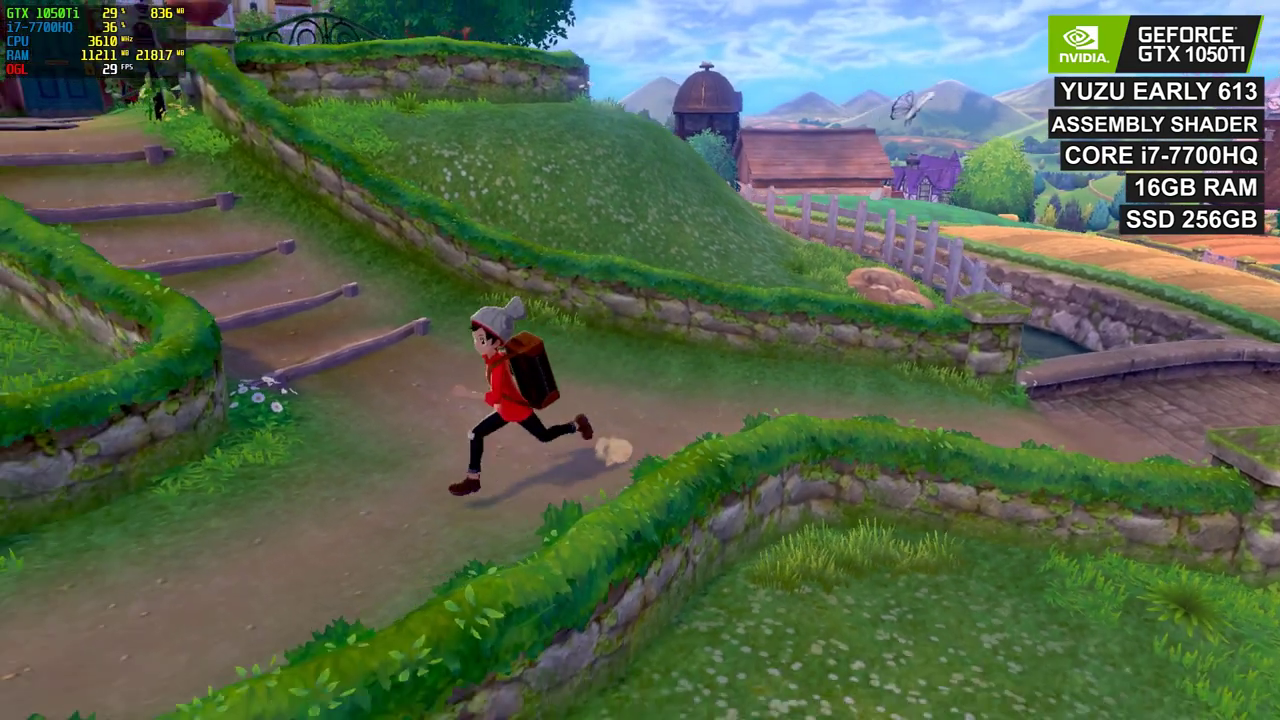
pyautogui.press('Left')
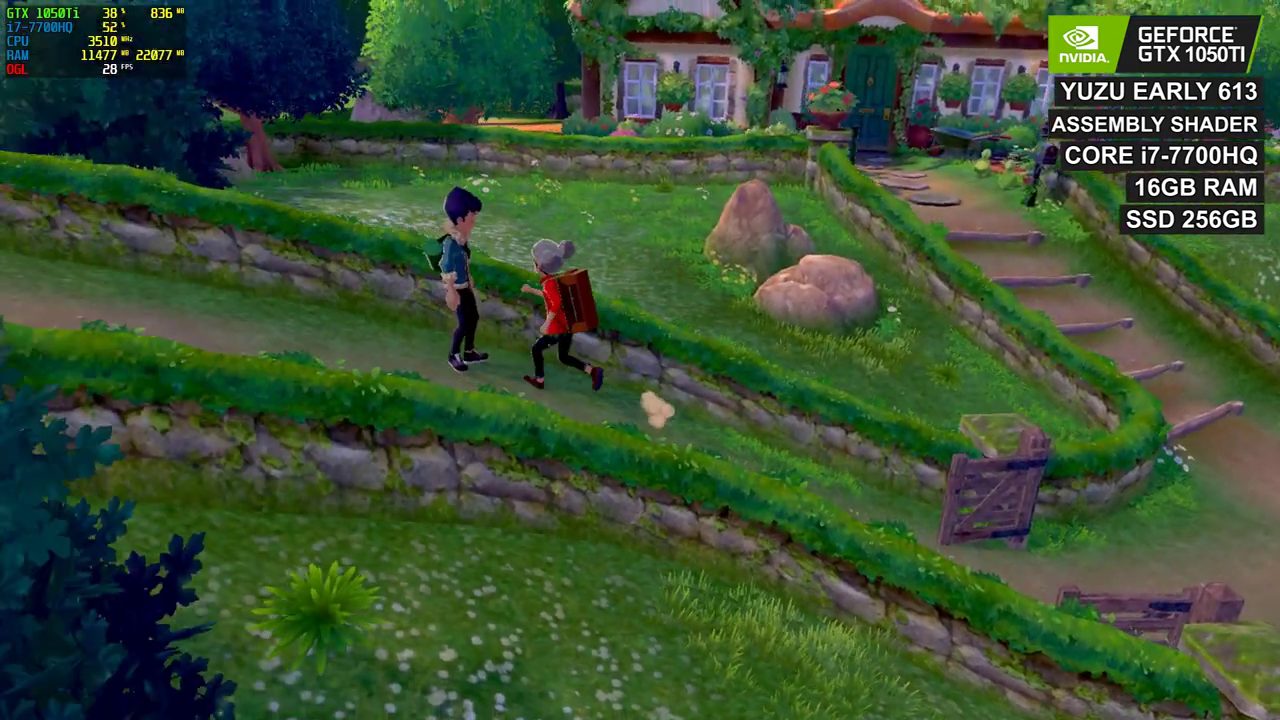
pyautogui.press('Left')
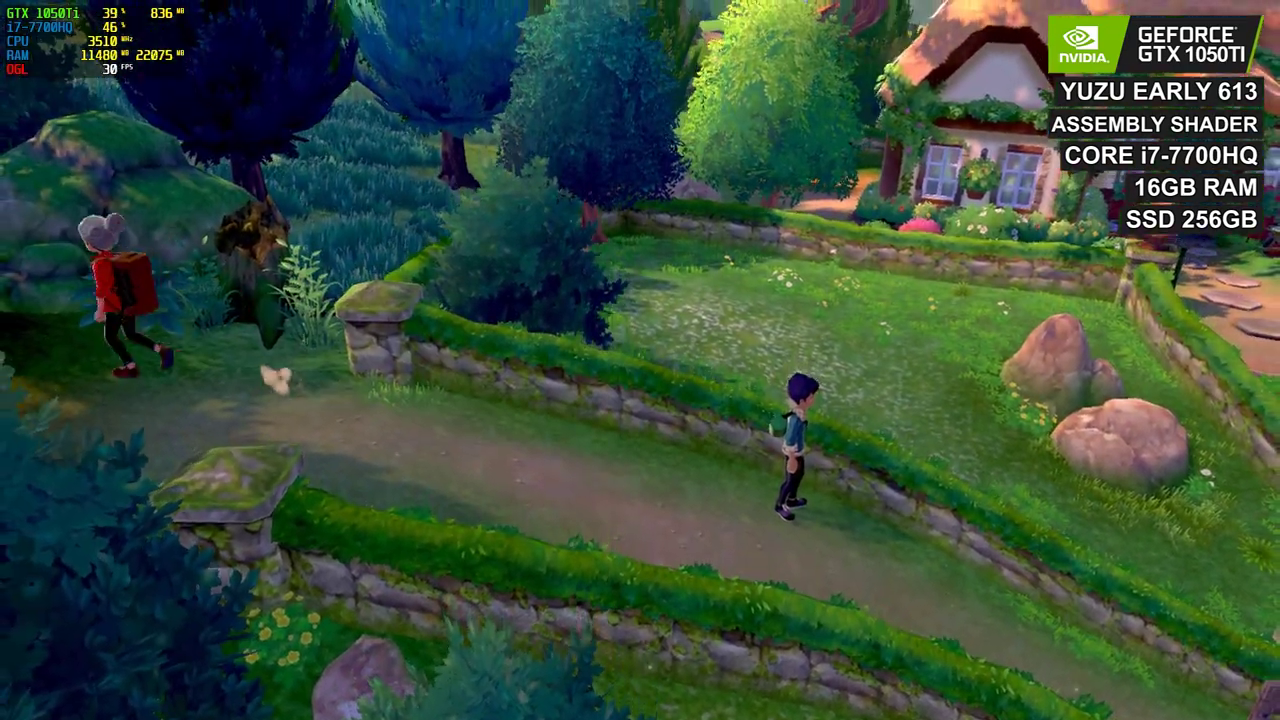